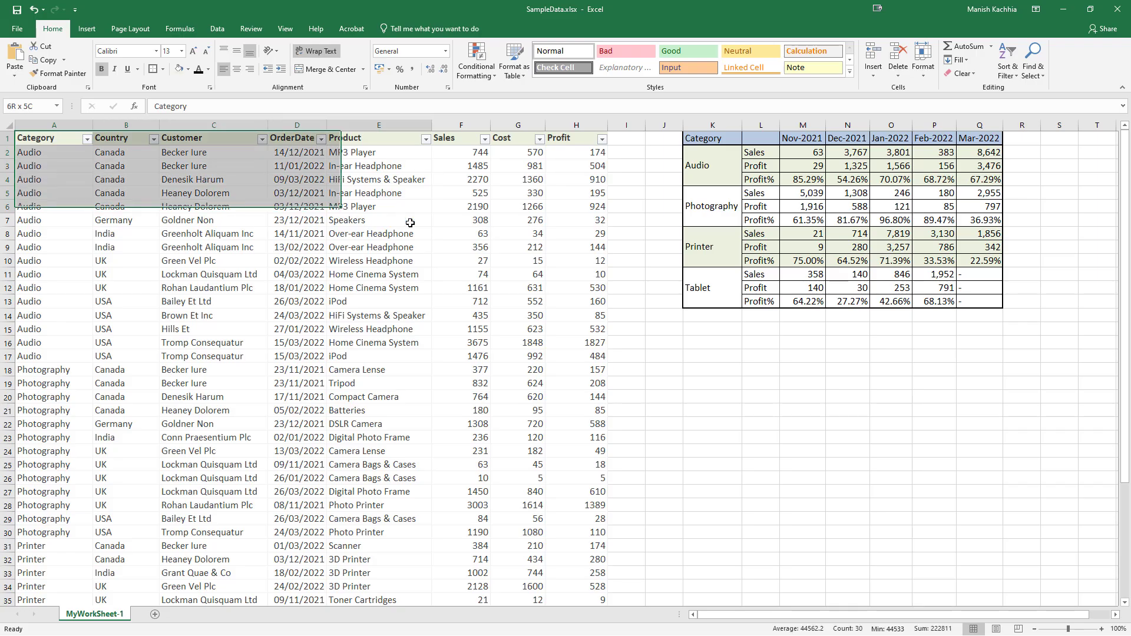
Step: Highlight the raw sales records and the category-by-month report, pointing out the merged Audio cell
{"action": "left_click_drag", "start_coordinate": [530, 200], "coordinate": [574, 606]}
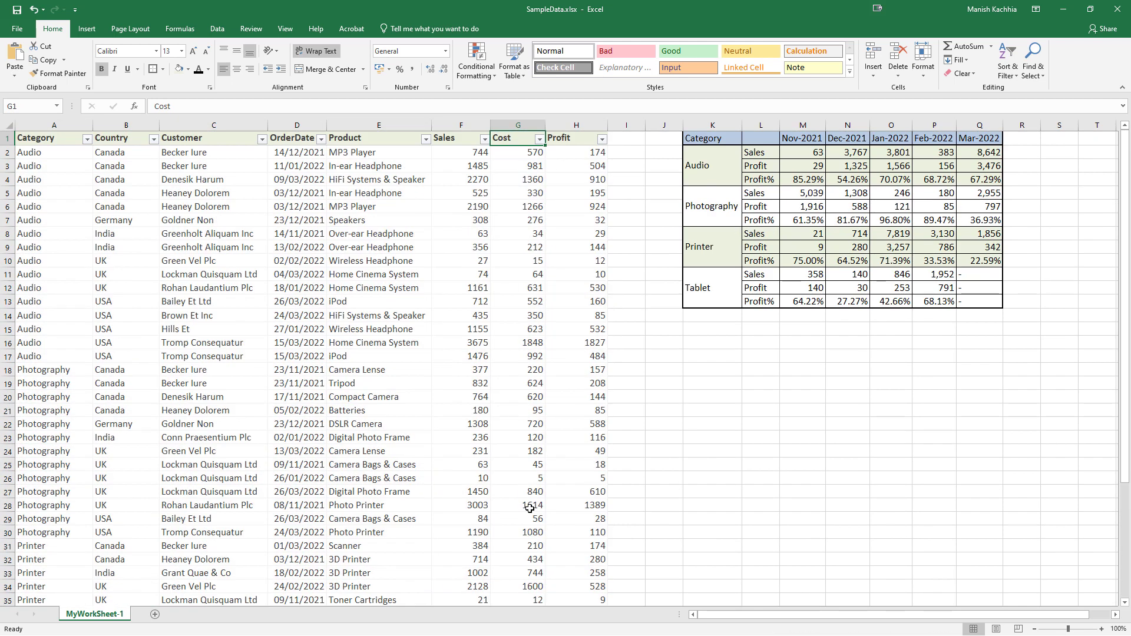
{"action": "key", "text": "Right"}
{"action": "key", "text": "Right"}
{"action": "key", "text": "Right"}
{"action": "key", "text": "Right"}
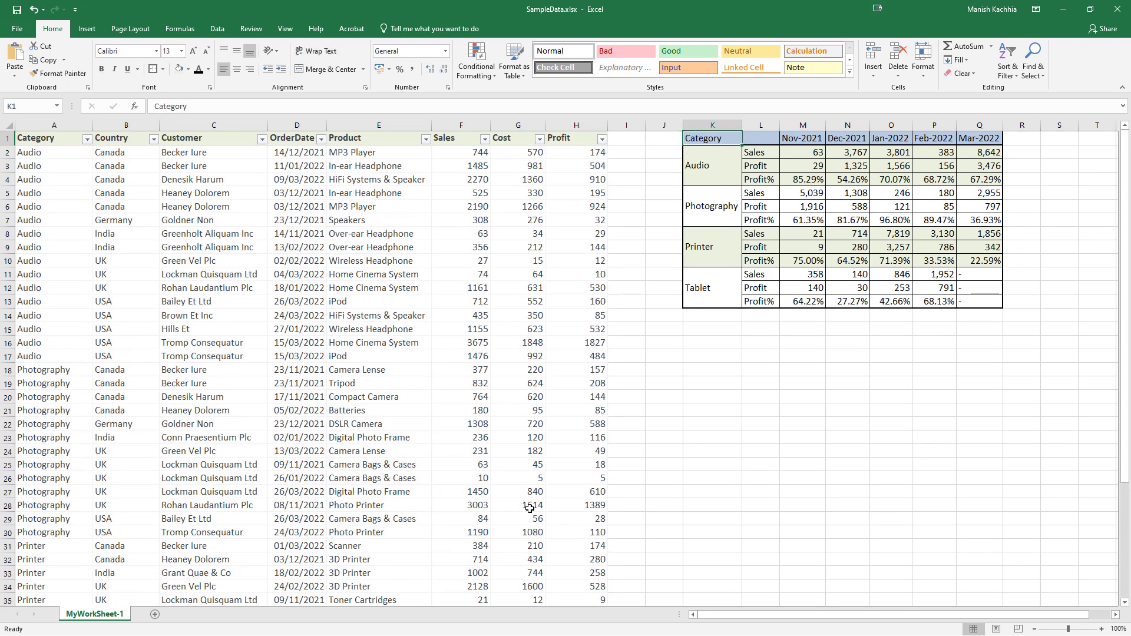
{"action": "key", "text": "shift+Right"}
{"action": "key", "text": "shift+Right"}
{"action": "key", "text": "shift+Right"}
{"action": "key", "text": "shift+Right"}
{"action": "key", "text": "shift+Right"}
{"action": "key", "text": "shift+Right"}
{"action": "key", "text": "shift+Down"}
{"action": "key", "text": "shift+Down"}
{"action": "key", "text": "shift+Down"}
{"action": "key", "text": "shift+Down"}
{"action": "key", "text": "shift+Down"}
{"action": "key", "text": "shift+Down"}
{"action": "key", "text": "shift+Down"}
{"action": "key", "text": "shift+Down"}
{"action": "key", "text": "shift+Down"}
{"action": "key", "text": "shift+Down"}
{"action": "key", "text": "shift+Down"}
{"action": "key", "text": "shift+Down"}
{"action": "key", "text": "shift+Down"}
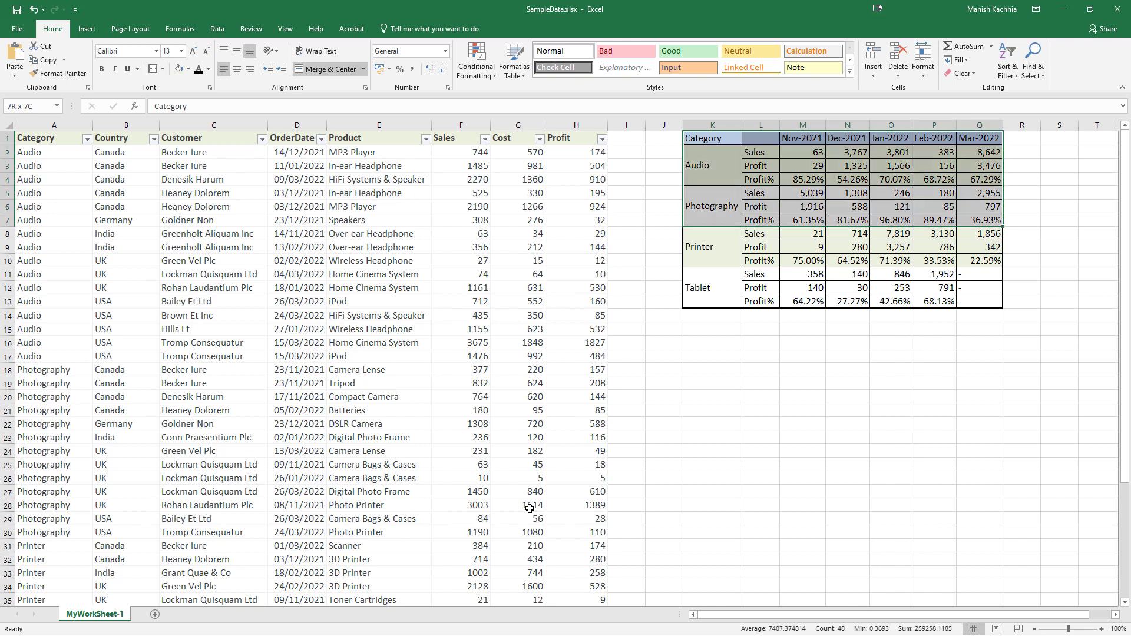
{"action": "key", "text": "shift+Up"}
{"action": "key", "text": "Up"}
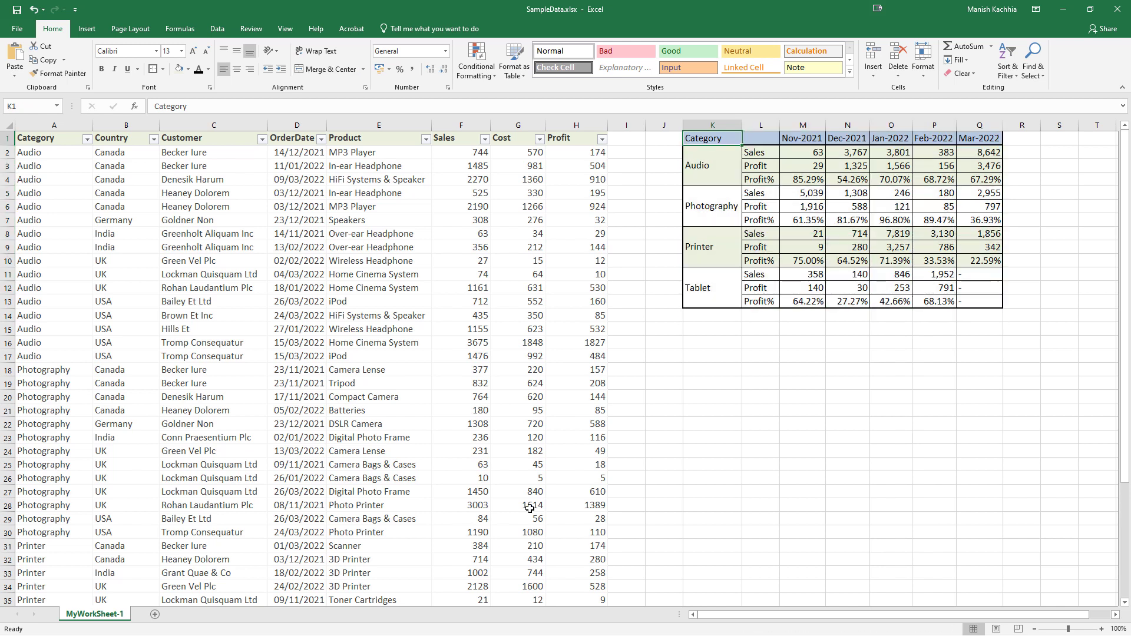
{"action": "left_click", "coordinate": [692, 169]}
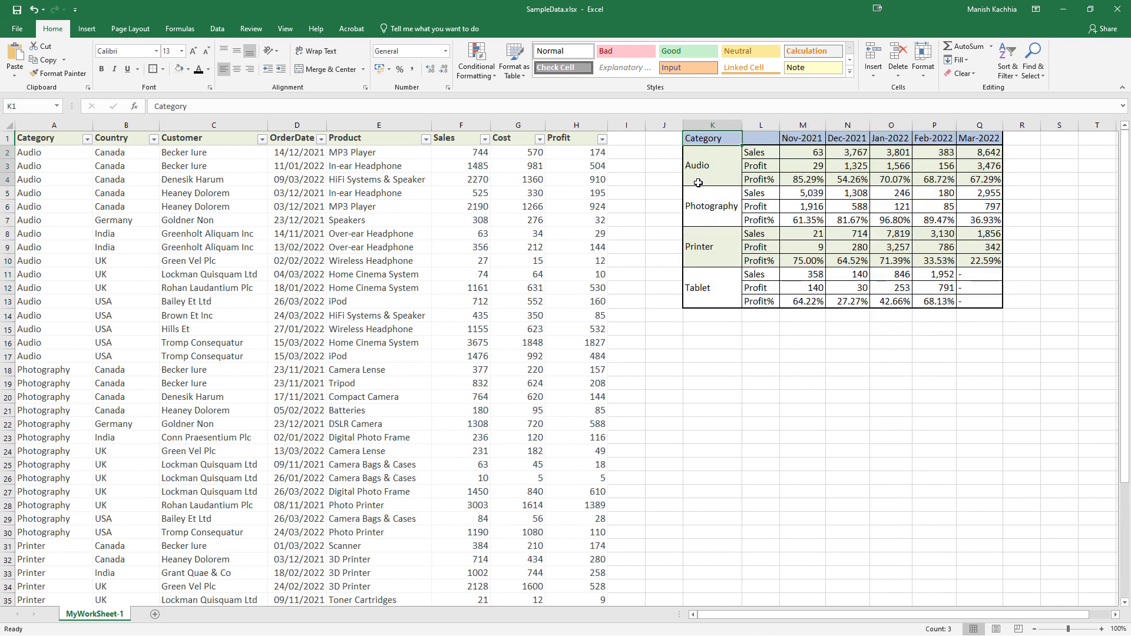
Step: Highlight the report's month headers from Nov-2021 to Mar-2022
{"action": "left_click", "coordinate": [803, 139]}
{"action": "key", "text": "shift+Right"}
{"action": "key", "text": "shift+Right"}
{"action": "key", "text": "shift+Right"}
{"action": "key", "text": "shift+Right"}
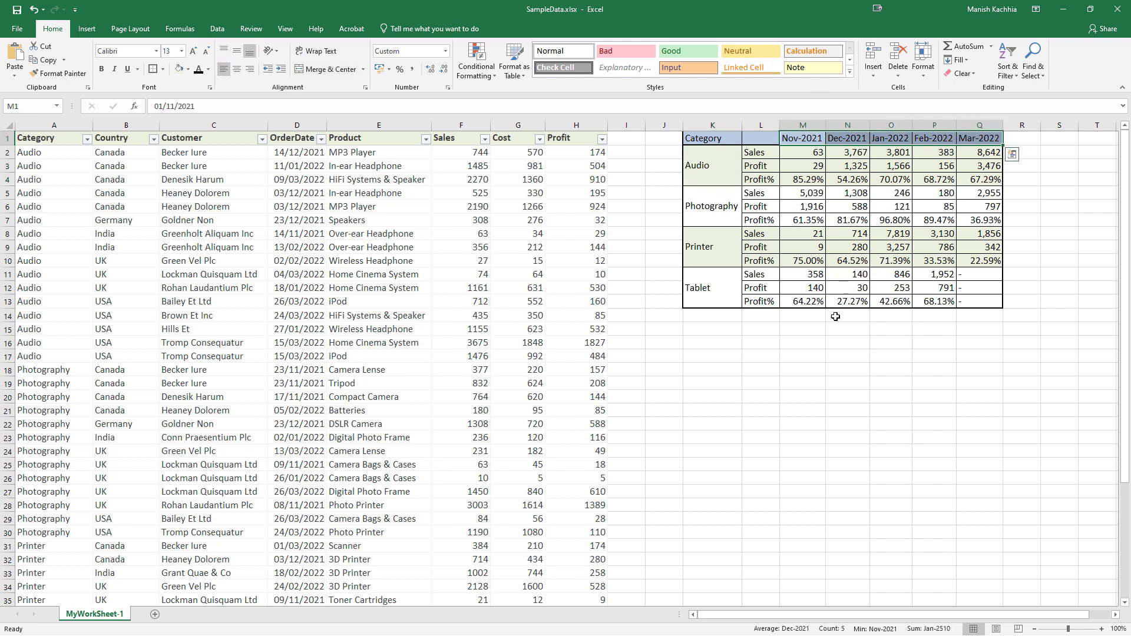
{"action": "left_click_drag", "start_coordinate": [802, 139], "coordinate": [971, 138]}
{"action": "left_click", "coordinate": [710, 137]}
{"action": "left_click_drag", "start_coordinate": [784, 139], "coordinate": [978, 141]}
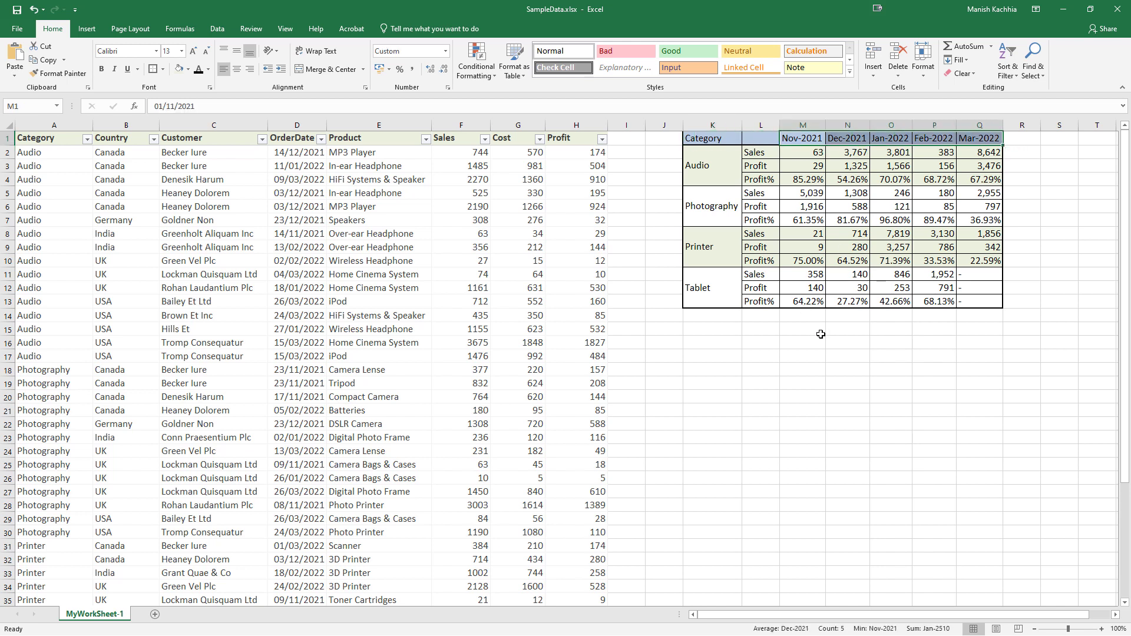
Step: Highlight the Audio Sales, Profit and Profit% rows and their row labels
{"action": "left_click", "coordinate": [761, 152]}
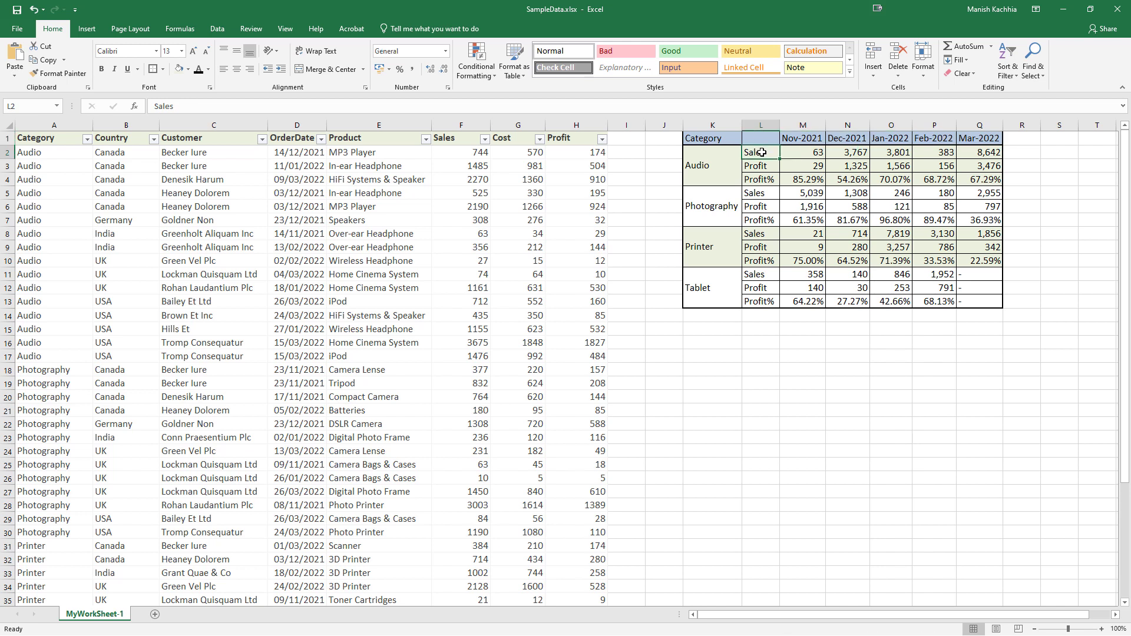
{"action": "left_click_drag", "start_coordinate": [761, 151], "coordinate": [978, 151]}
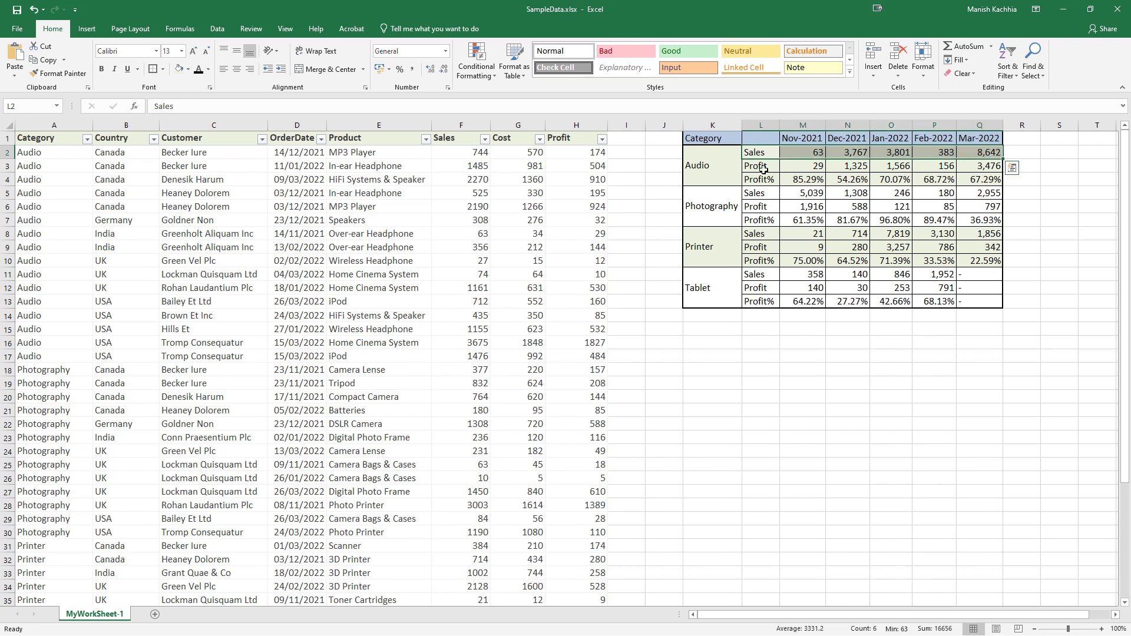
{"action": "left_click_drag", "start_coordinate": [758, 166], "coordinate": [978, 167]}
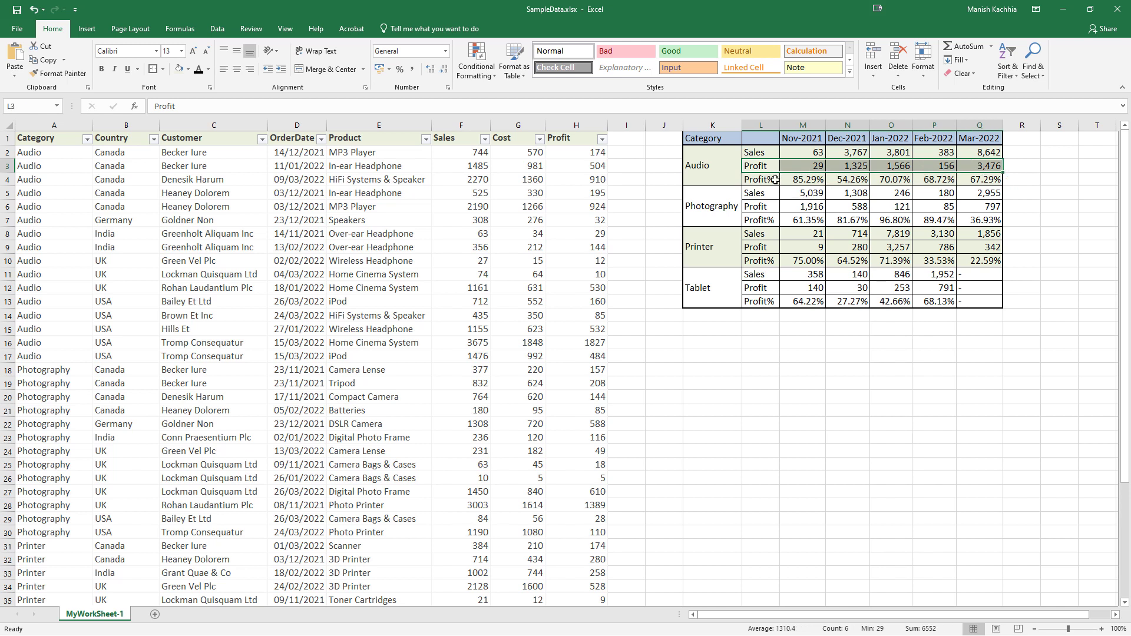
{"action": "left_click_drag", "start_coordinate": [770, 180], "coordinate": [978, 180]}
{"action": "left_click", "coordinate": [760, 342]}
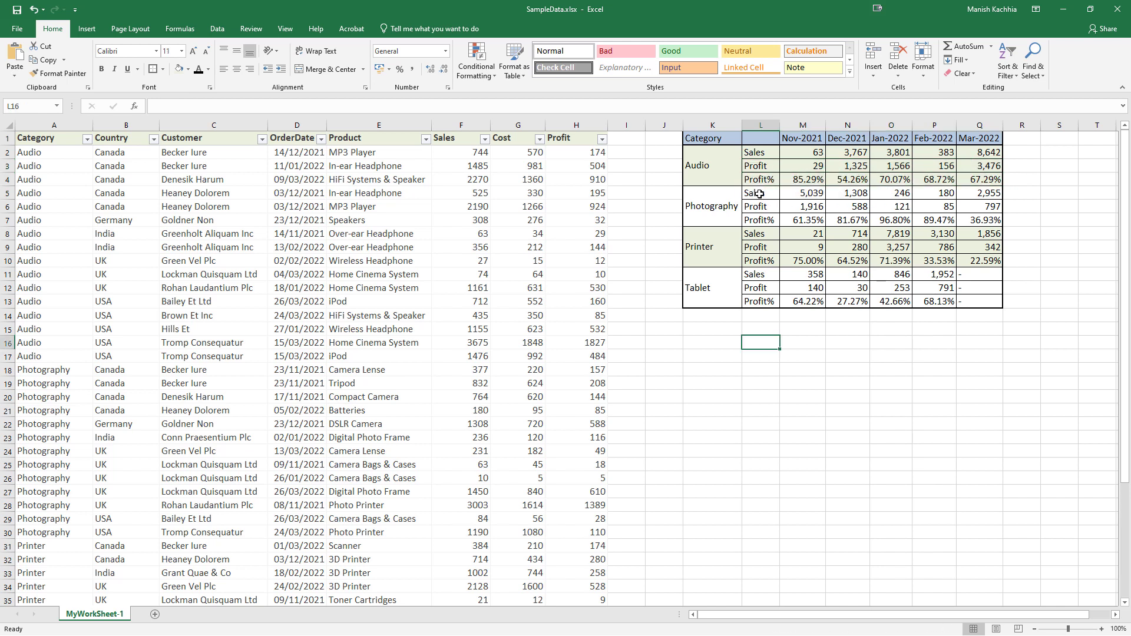
{"action": "left_click_drag", "start_coordinate": [757, 153], "coordinate": [760, 221]}
{"action": "left_click", "coordinate": [850, 349]}
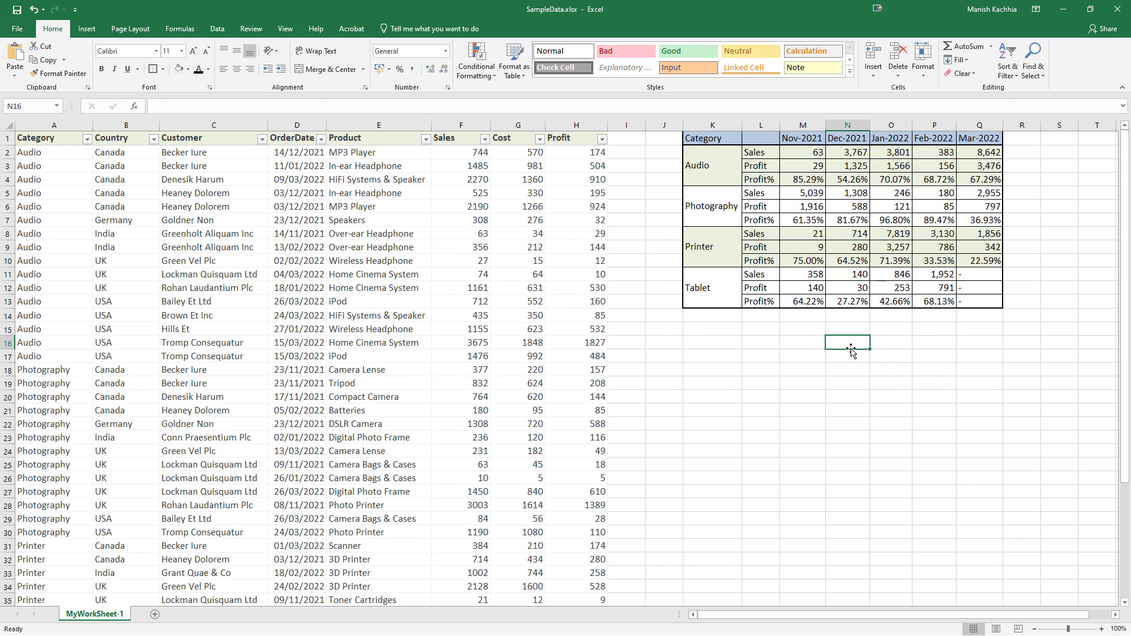
Step: Highlight the whole Audio and Printer category blocks to compare them
{"action": "left_click_drag", "start_coordinate": [701, 167], "coordinate": [968, 170]}
{"action": "left_click_drag", "start_coordinate": [701, 263], "coordinate": [962, 253]}
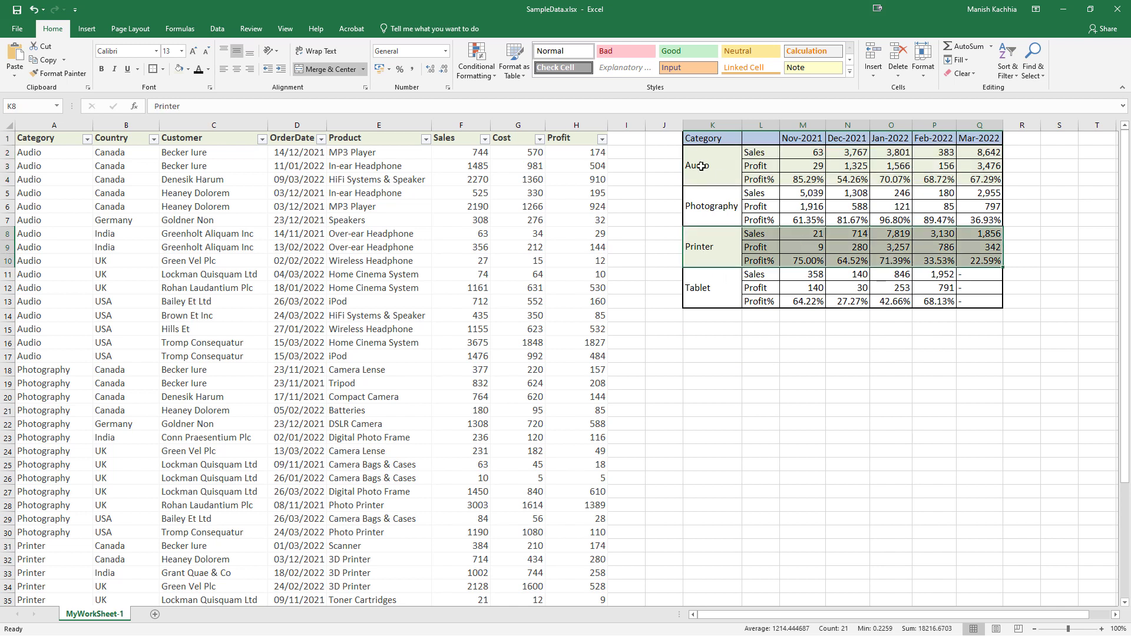
{"action": "left_click_drag", "start_coordinate": [701, 166], "coordinate": [975, 162]}
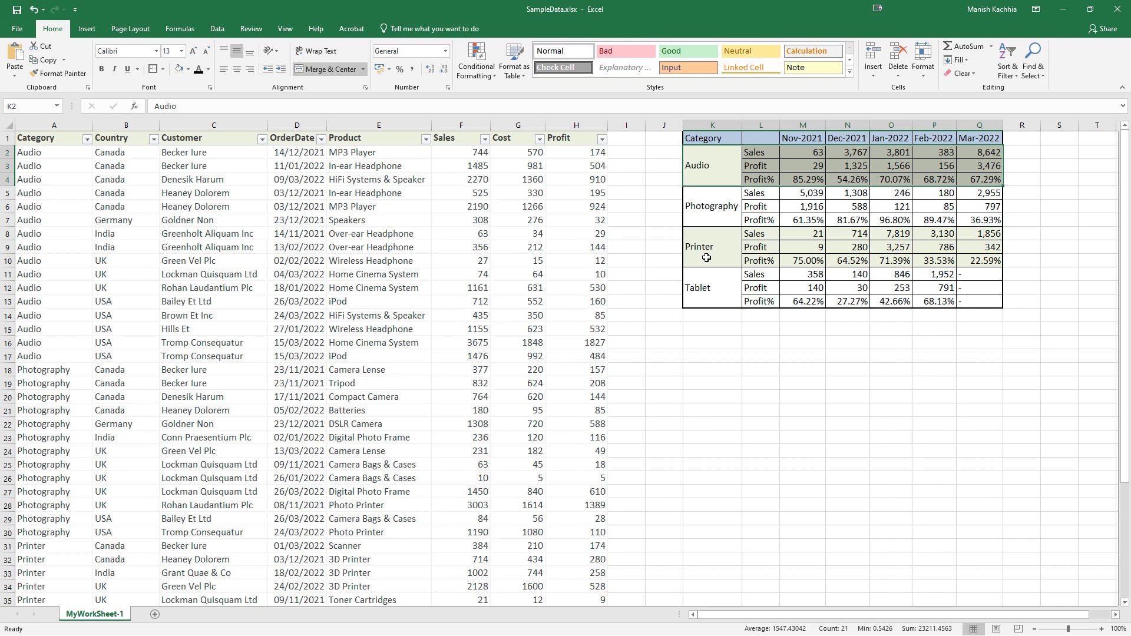
{"action": "left_click_drag", "start_coordinate": [706, 259], "coordinate": [964, 243]}
{"action": "left_click", "coordinate": [878, 343]}
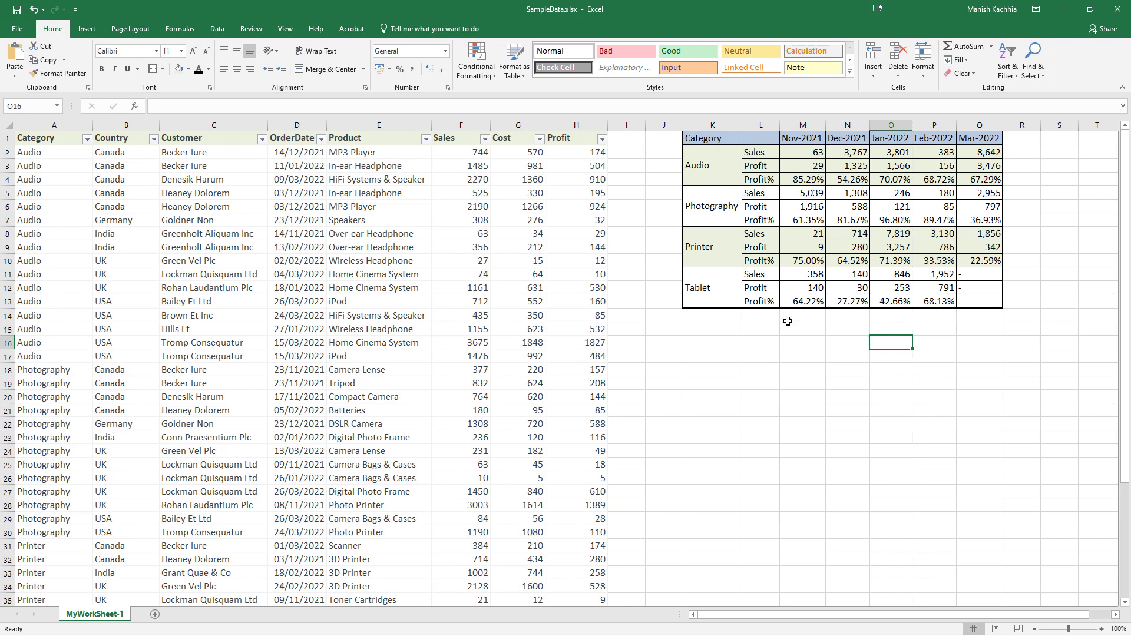
Step: Review the Qlik Sense load script and its OrderYear, OrderQuarter and OrderMonthYear fields
{"action": "key", "text": "alt+Tab"}
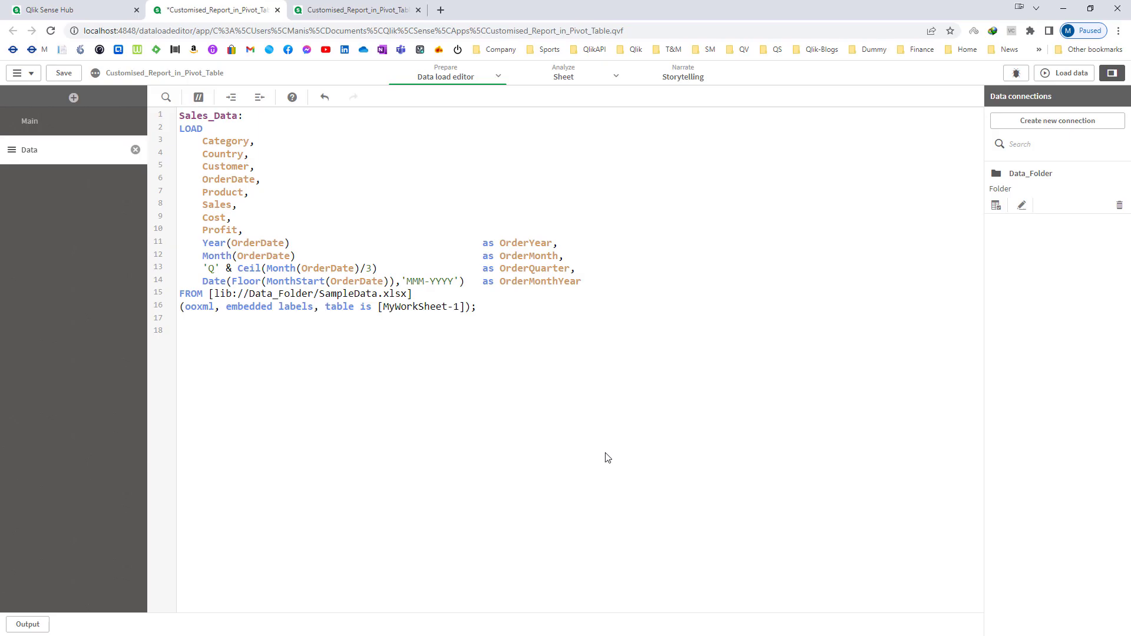
{"action": "left_click_drag", "start_coordinate": [171, 112], "coordinate": [465, 352]}
{"action": "left_click", "coordinate": [505, 375]}
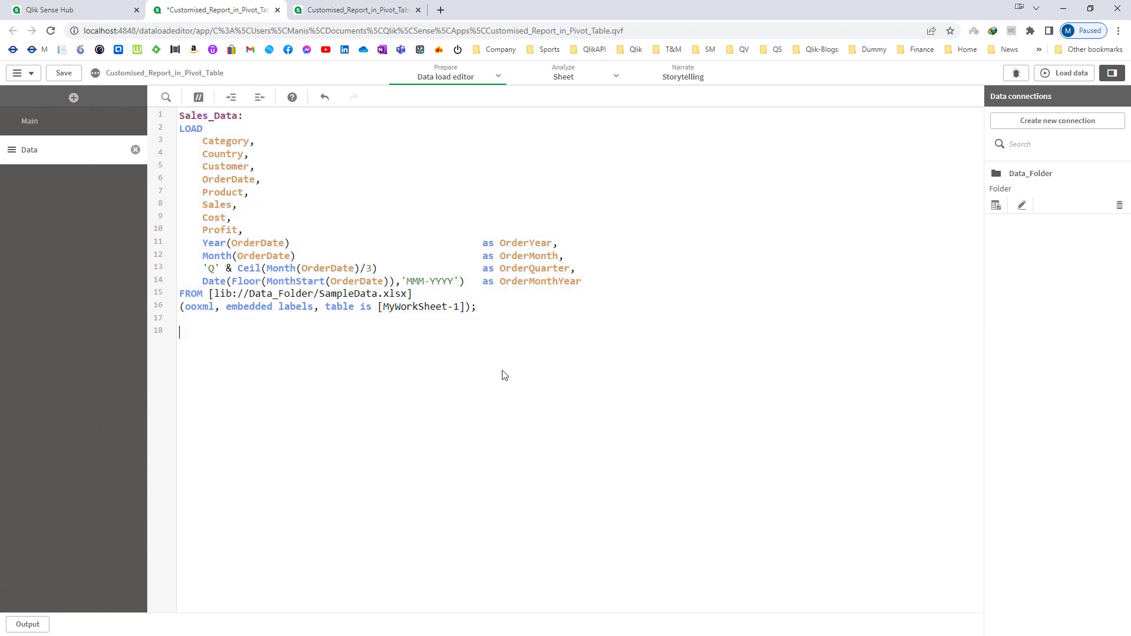
{"action": "double_click", "coordinate": [518, 244]}
{"action": "left_click", "coordinate": [521, 256]}
{"action": "double_click", "coordinate": [532, 272]}
{"action": "double_click", "coordinate": [532, 281]}
{"action": "left_click", "coordinate": [532, 328]}
Step: Place a pivot table on the new sheet and enlarge it to fill the sheet
{"action": "key", "text": "ctrl+Tab"}
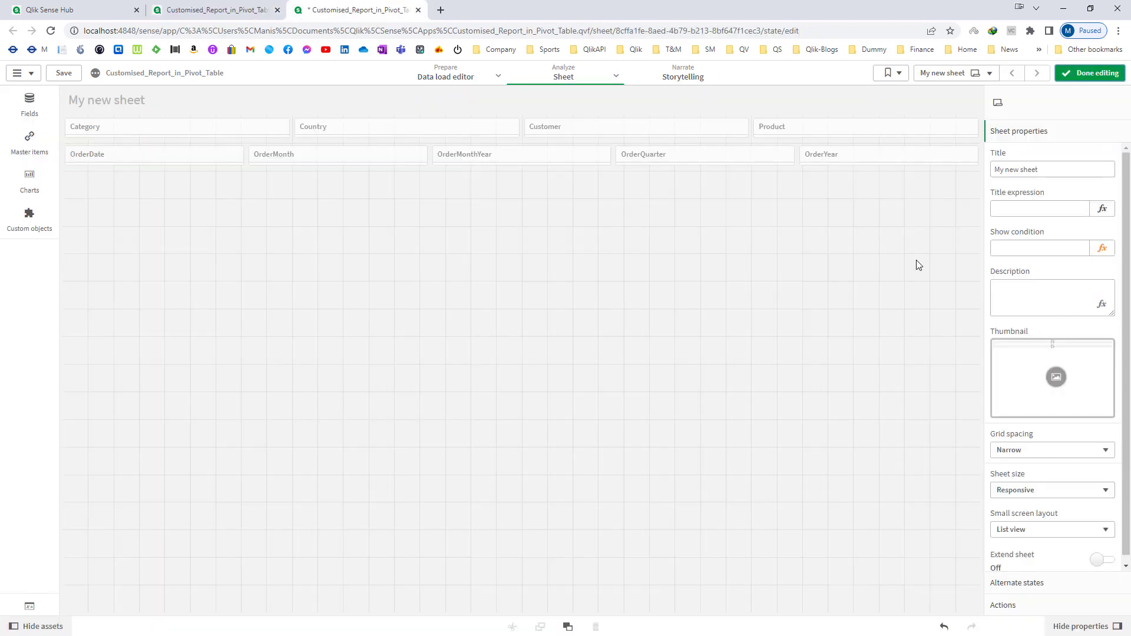
{"action": "left_click", "coordinate": [29, 179]}
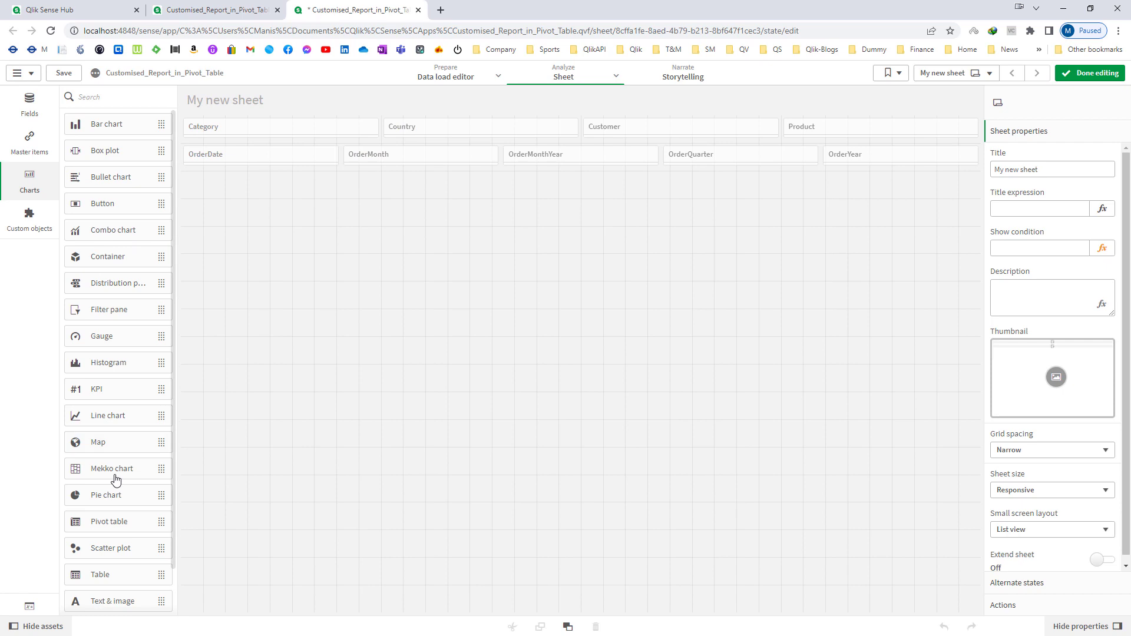
{"action": "left_click_drag", "start_coordinate": [118, 530], "coordinate": [457, 279]}
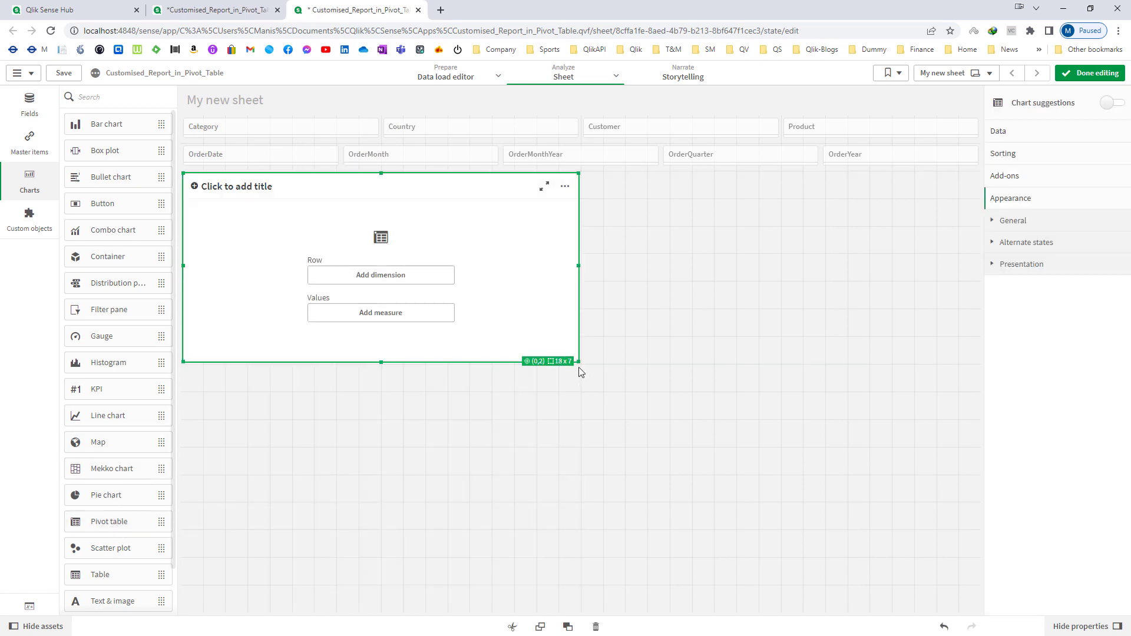
{"action": "left_click_drag", "start_coordinate": [577, 361], "coordinate": [1022, 606]}
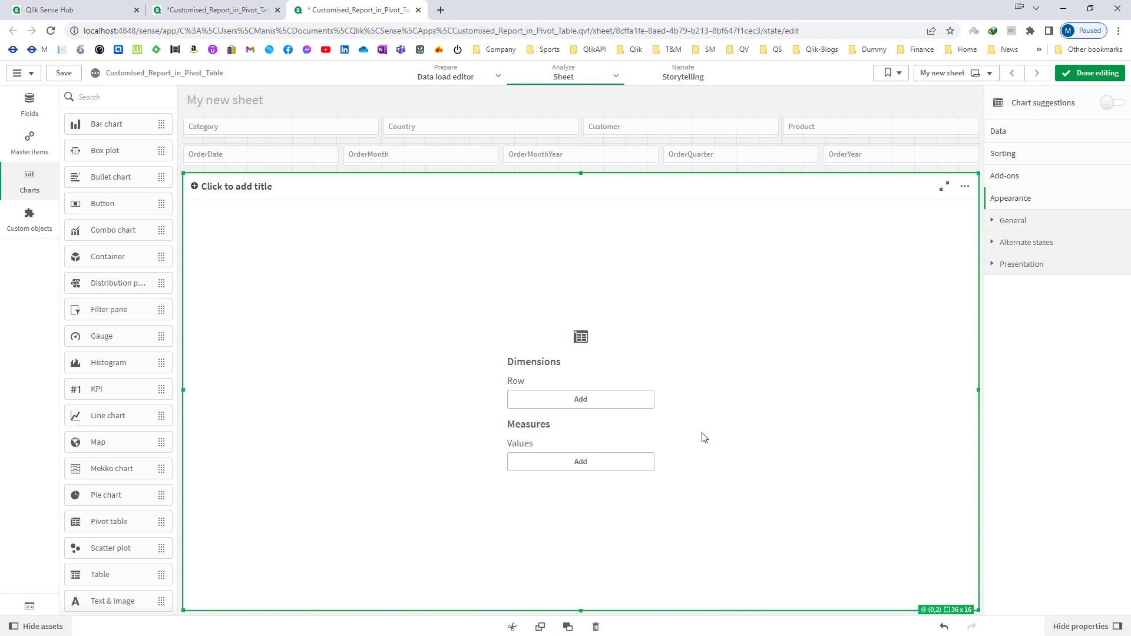
Step: Copy the Sales, Profit and Profit% labels from the Excel report
{"action": "key", "text": "alt+Tab"}
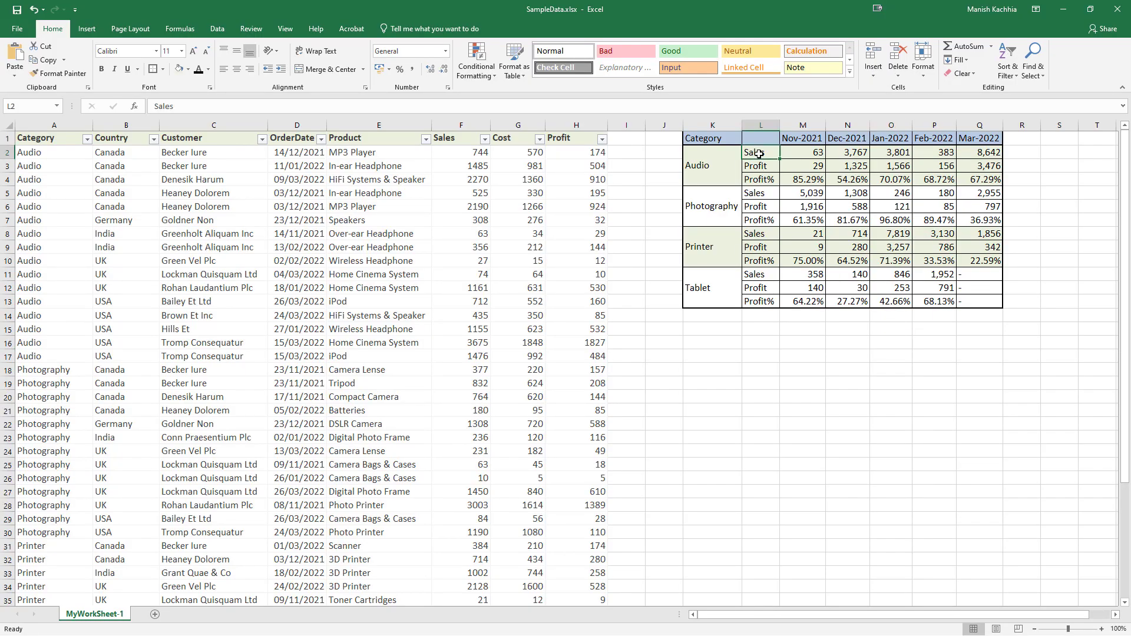
{"action": "left_click_drag", "start_coordinate": [757, 153], "coordinate": [763, 179]}
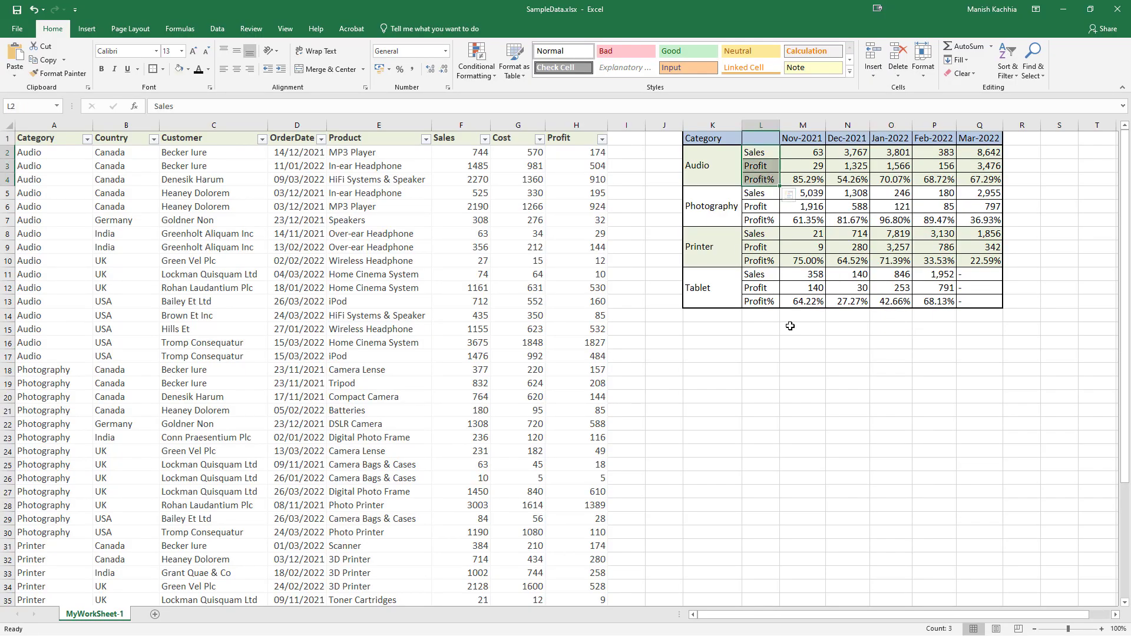
{"action": "key", "text": "ctrl+c"}
{"action": "left_click", "coordinate": [790, 325]}
{"action": "left_click_drag", "start_coordinate": [751, 152], "coordinate": [762, 173]}
{"action": "left_click", "coordinate": [802, 397]}
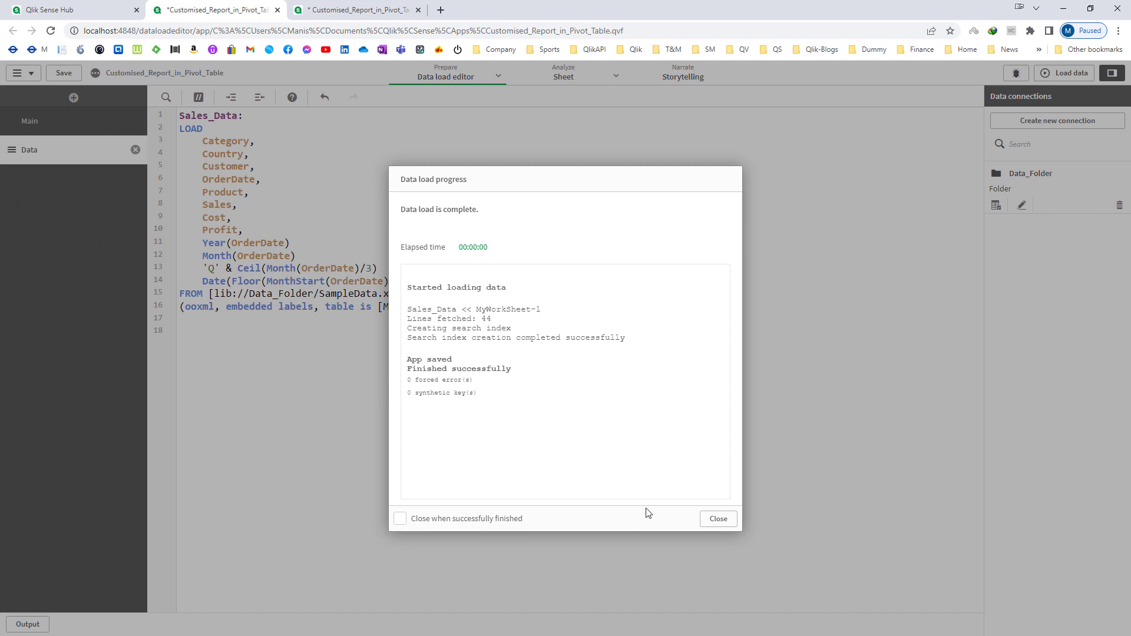
Step: Add an Inline [ ]; block to the script holding the pasted Sales, Profit, Profit% labels
{"action": "left_click", "coordinate": [718, 520]}
{"action": "left_click", "coordinate": [413, 468]}
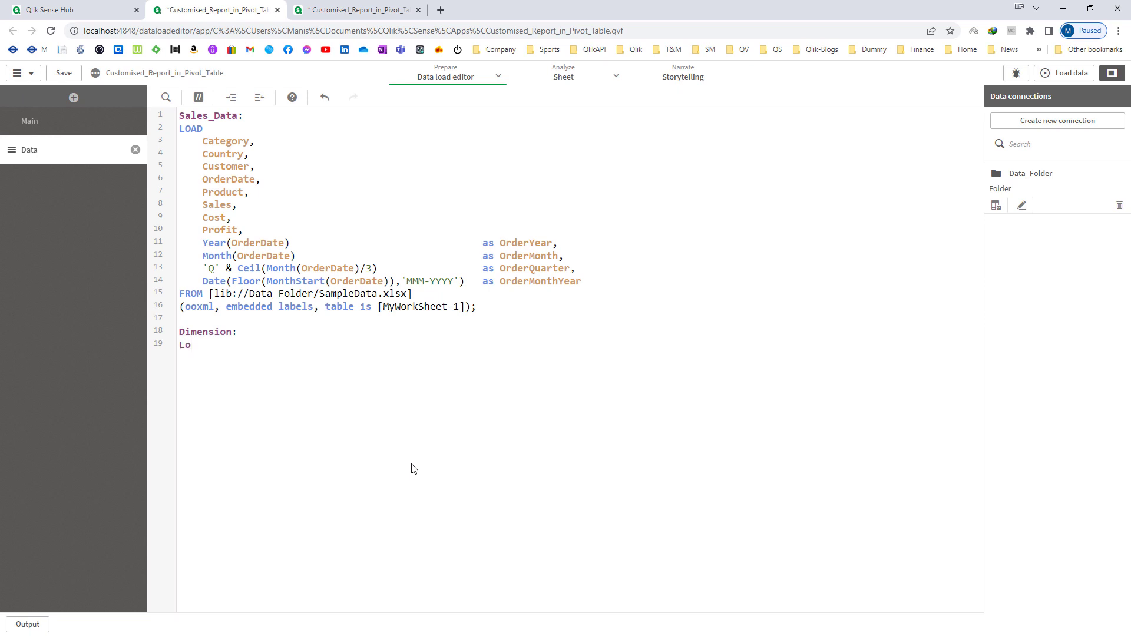
{"action": "type", "text": "Inline [  ];"}
{"action": "key", "text": "Up"}
{"action": "key", "text": "Return"}
{"action": "key", "text": "ctrl+v"}
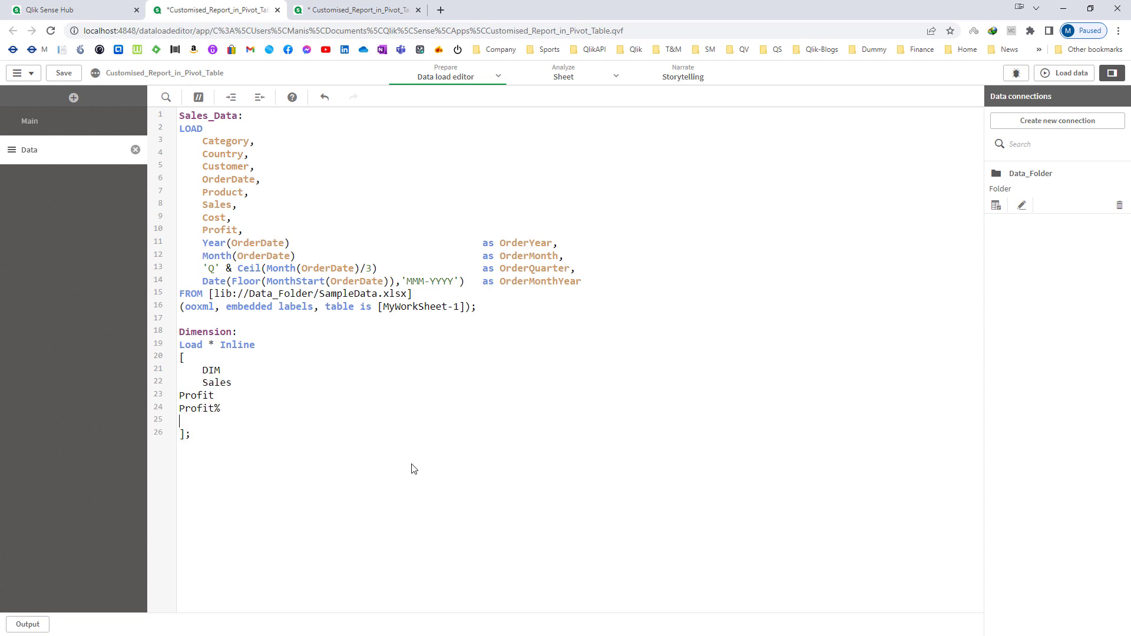
{"action": "key", "text": "Tab"}
{"action": "key", "text": "Down"}
{"action": "key", "text": "Home"}
{"action": "key", "text": "Tab"}
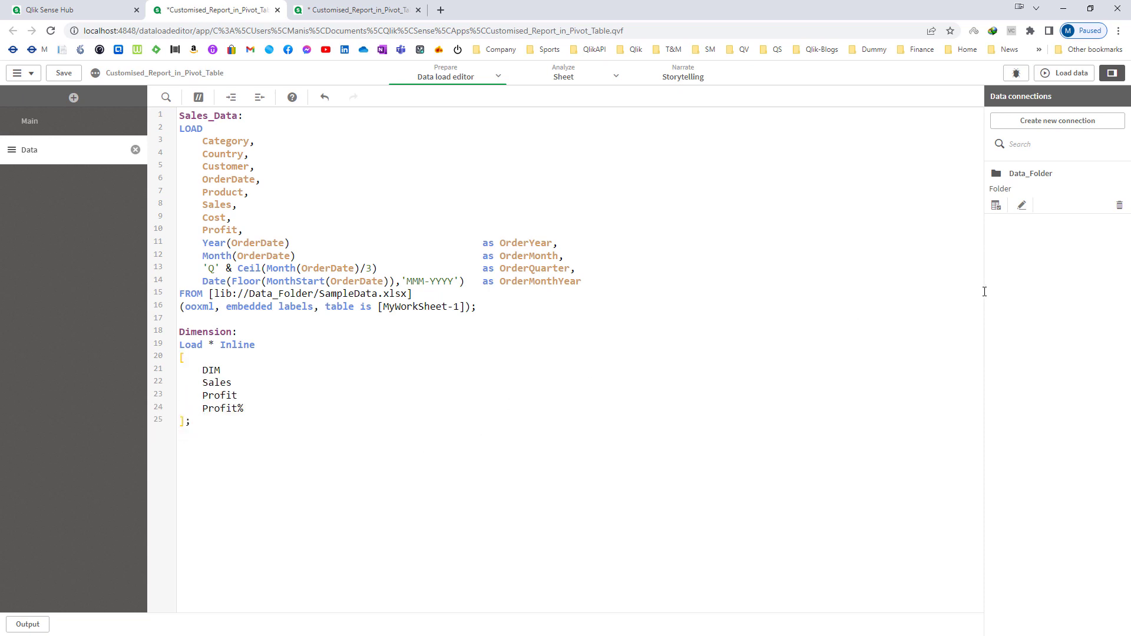
Step: Reload the app data and return to the sheet with the pivot table
{"action": "left_click", "coordinate": [1064, 73]}
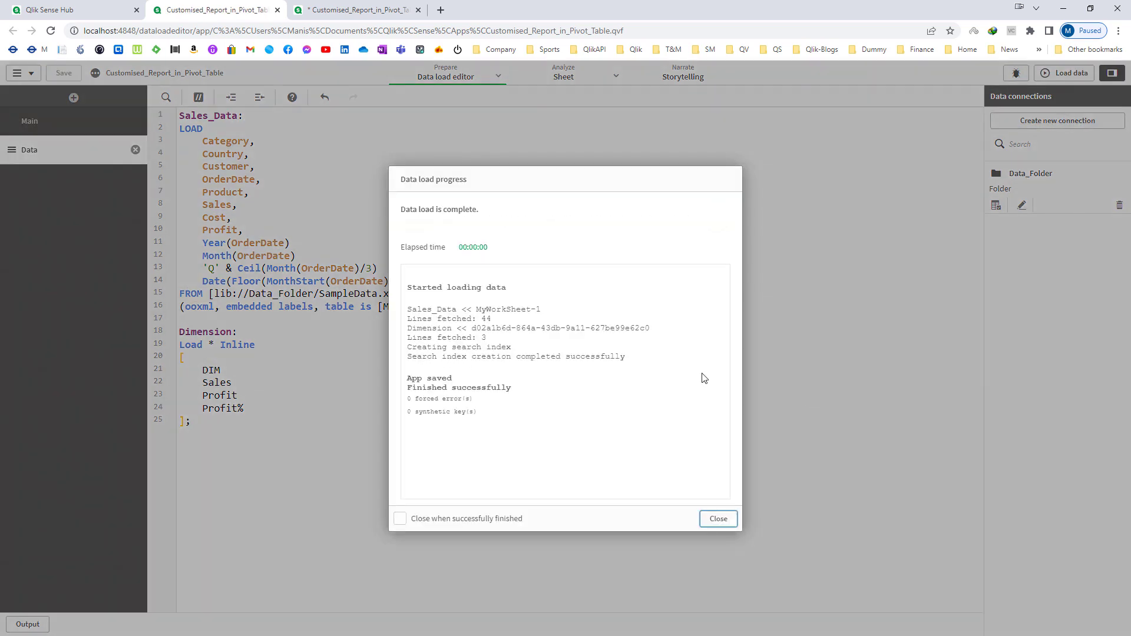
{"action": "left_click", "coordinate": [707, 520]}
{"action": "left_click", "coordinate": [373, 16]}
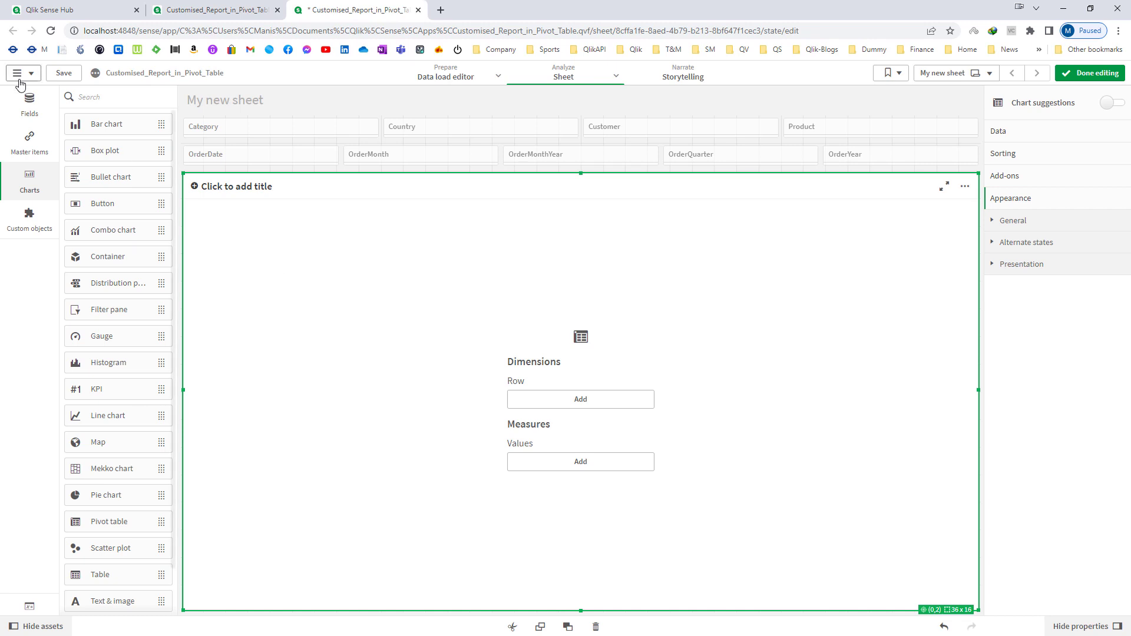
Step: Add Category and OrderMonthYear as row dimensions of the pivot table
{"action": "left_click", "coordinate": [31, 103]}
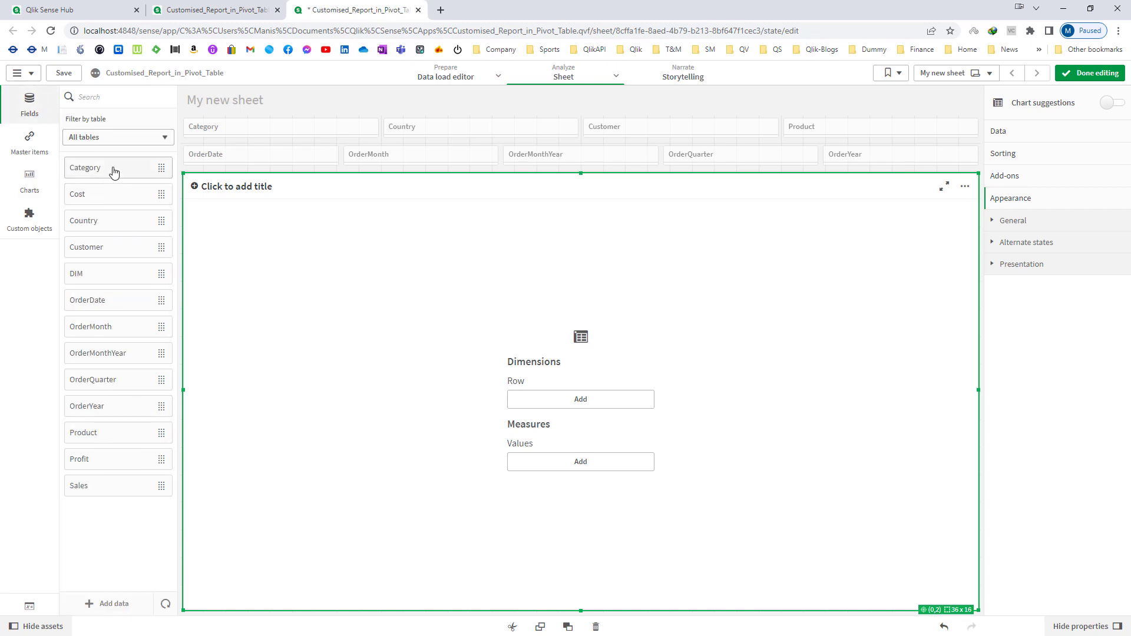
{"action": "left_click_drag", "start_coordinate": [112, 169], "coordinate": [548, 361]}
{"action": "left_click", "coordinate": [560, 365]}
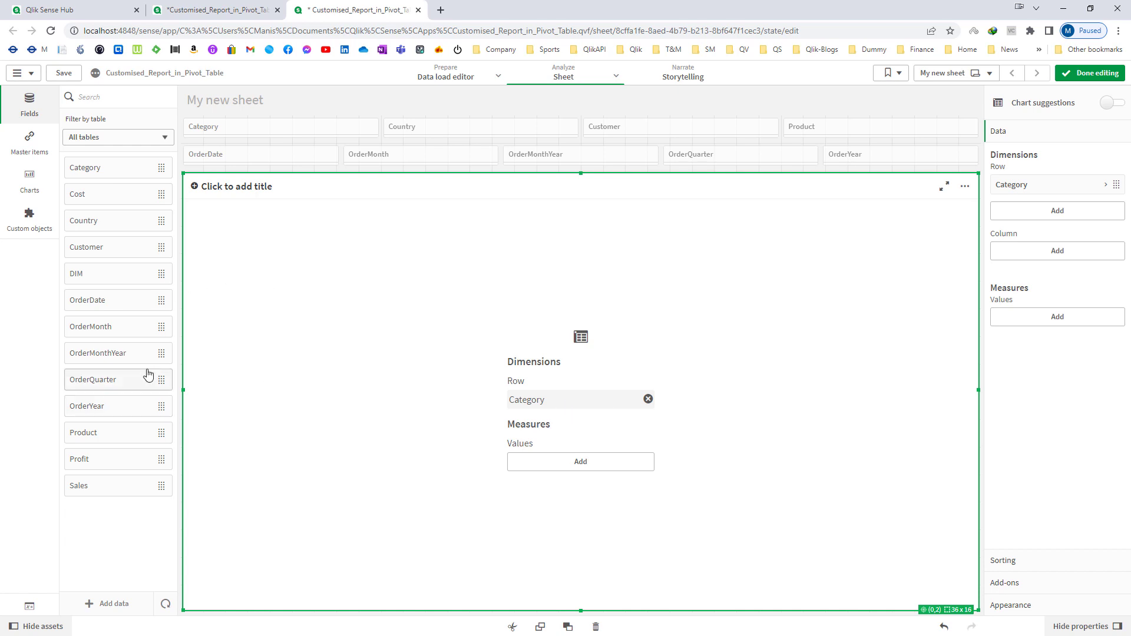
{"action": "left_click_drag", "start_coordinate": [127, 356], "coordinate": [477, 428]}
{"action": "left_click", "coordinate": [543, 359]}
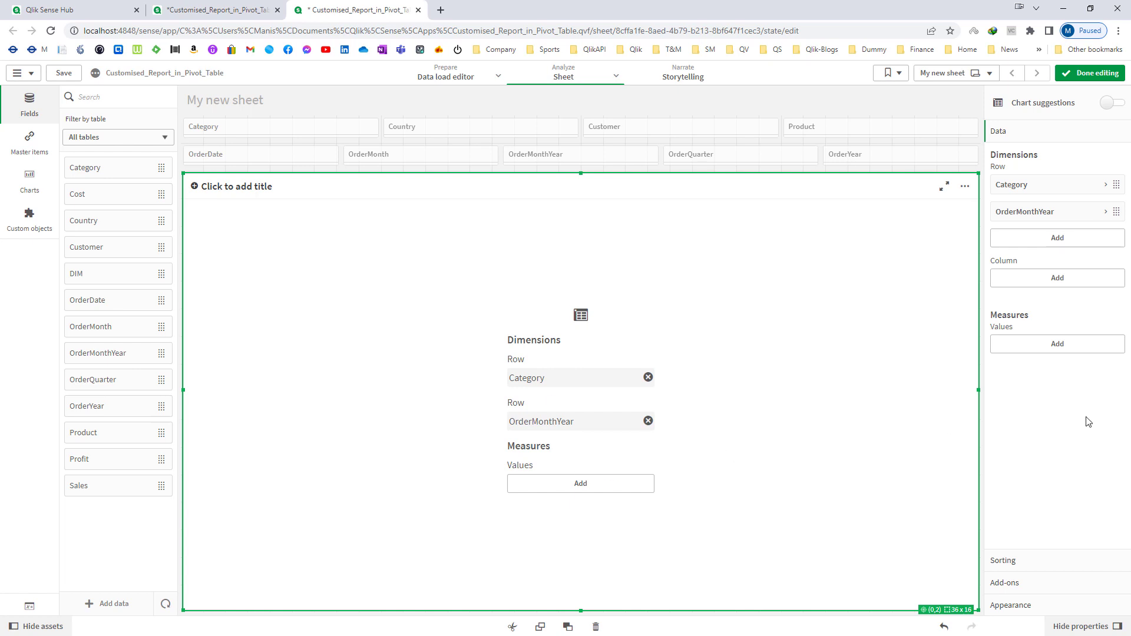
Step: Add a custom SUM(1) measure to the pivot table
{"action": "left_click", "coordinate": [1090, 346]}
{"action": "left_click", "coordinate": [1108, 371]}
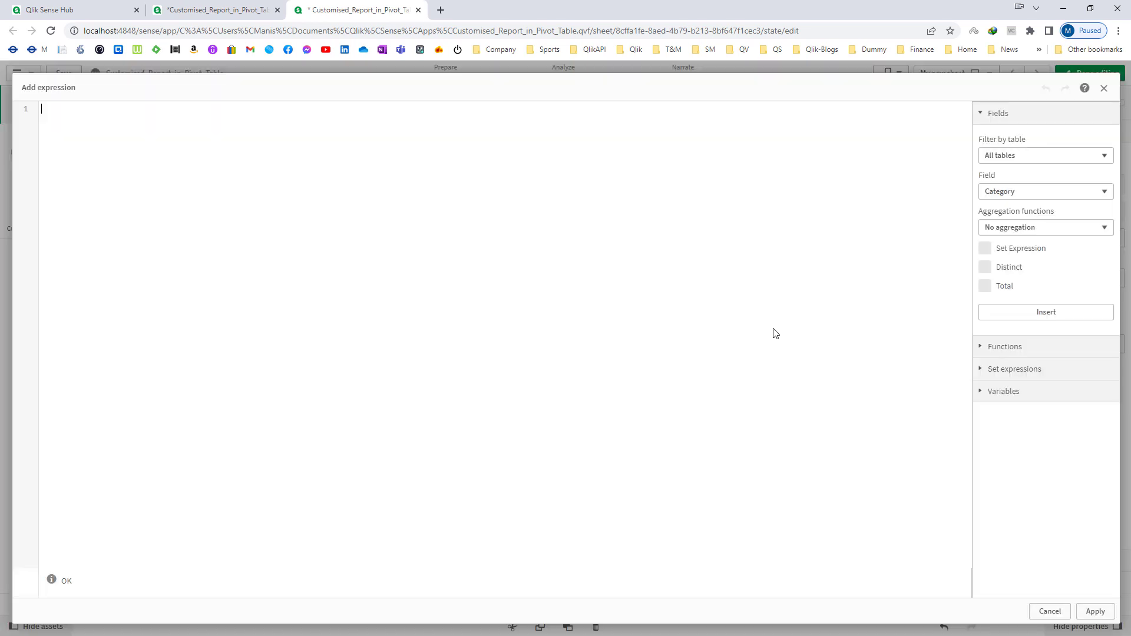
{"action": "type", "text": "SUM(1)"}
{"action": "left_click", "coordinate": [1095, 612]}
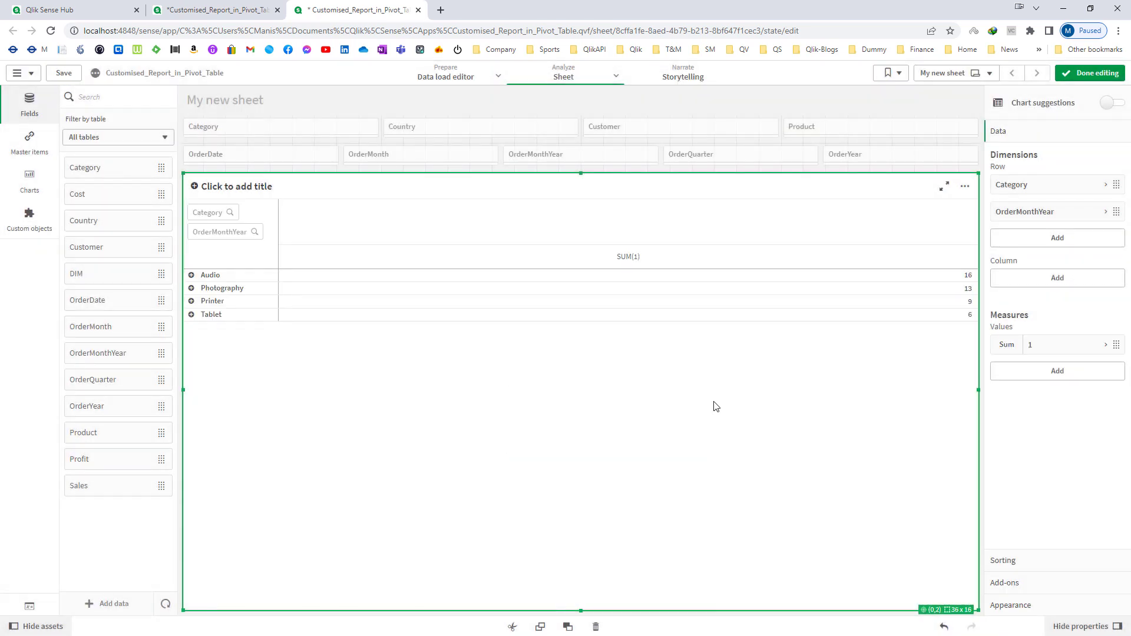
Step: Turn on Fully expanded and turn off Indent rows in the pivot's presentation settings
{"action": "left_click", "coordinate": [1030, 605]}
{"action": "left_click", "coordinate": [1021, 264]}
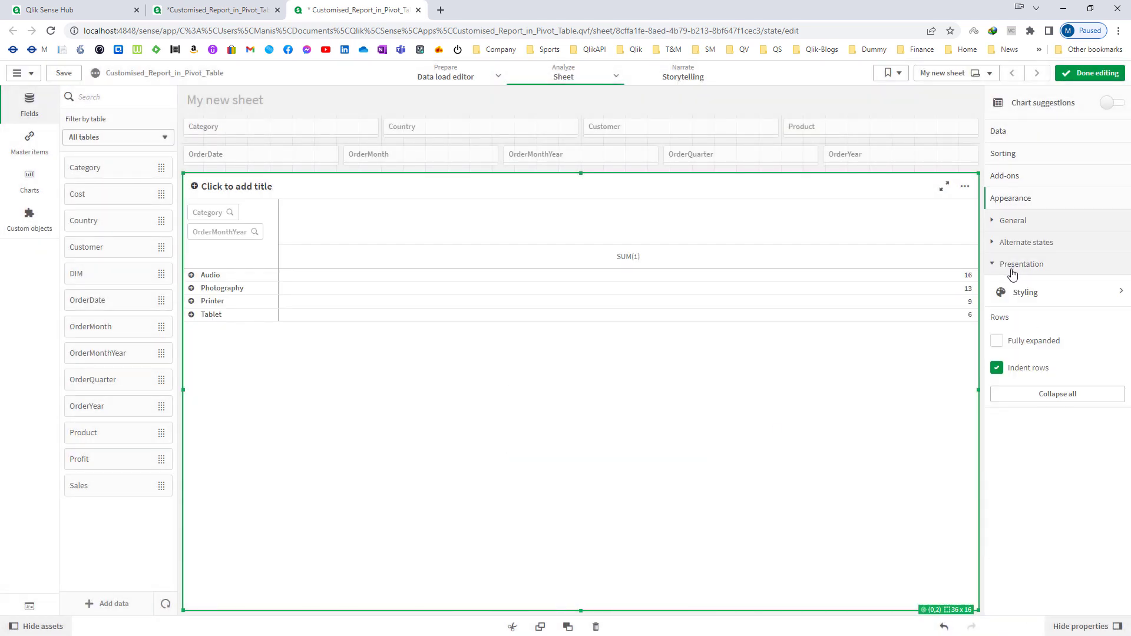
{"action": "left_click", "coordinate": [997, 341]}
{"action": "left_click", "coordinate": [996, 371]}
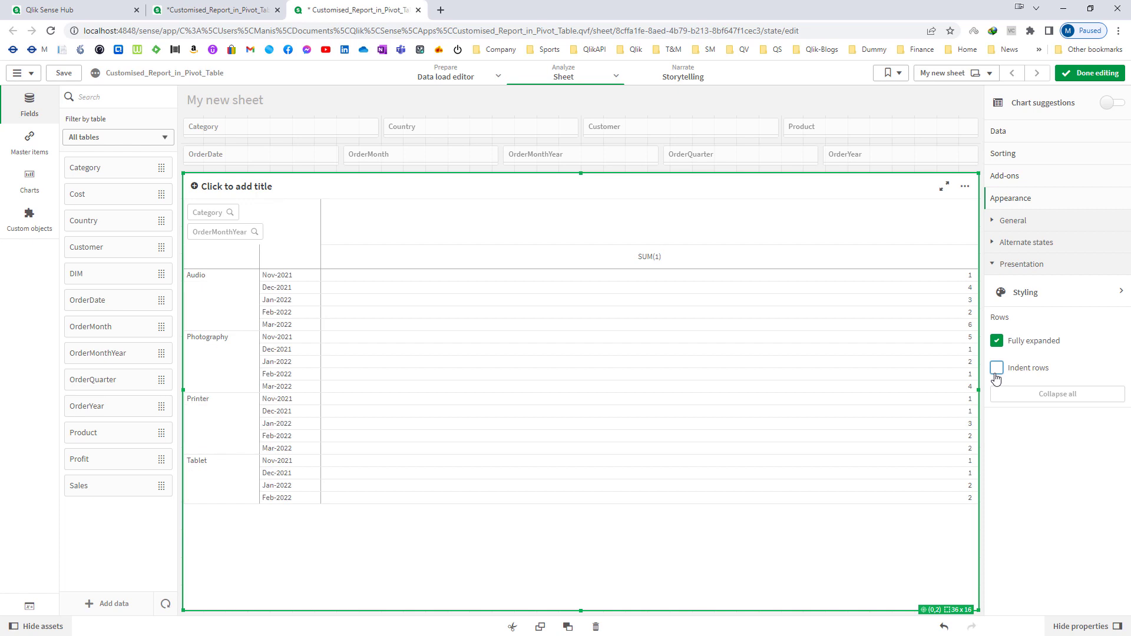
{"action": "left_click", "coordinate": [1106, 76]}
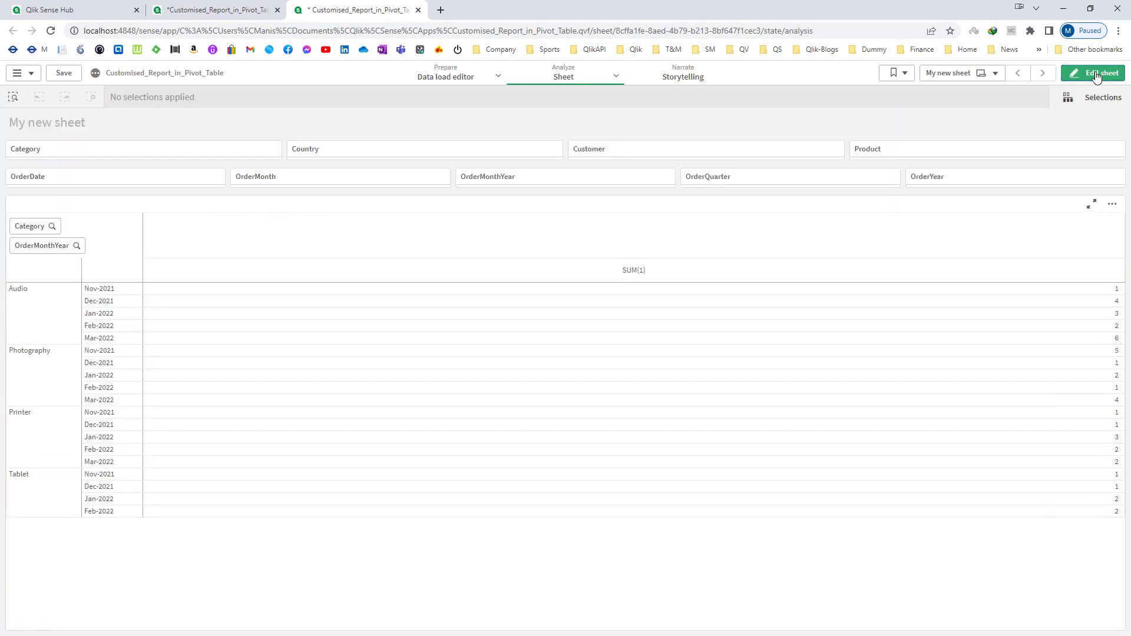
{"action": "left_click", "coordinate": [1108, 79]}
Step: Move OrderMonthYear from rows to columns and preview the table
{"action": "left_click", "coordinate": [1009, 137]}
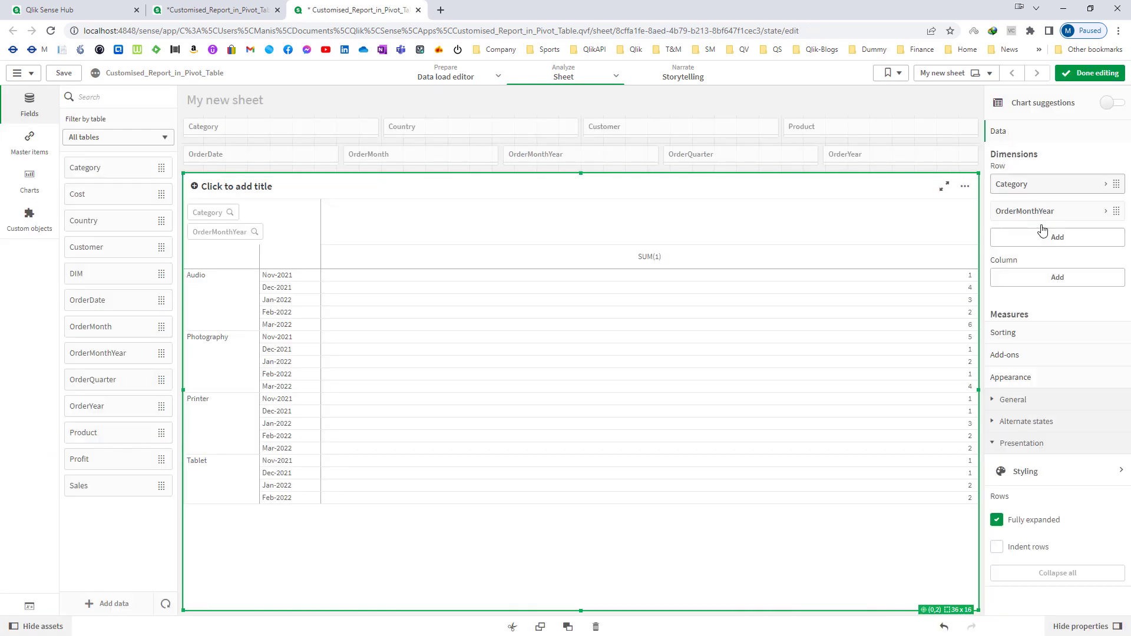
{"action": "left_click_drag", "start_coordinate": [1032, 219], "coordinate": [1040, 294]}
{"action": "left_click", "coordinate": [1077, 75]}
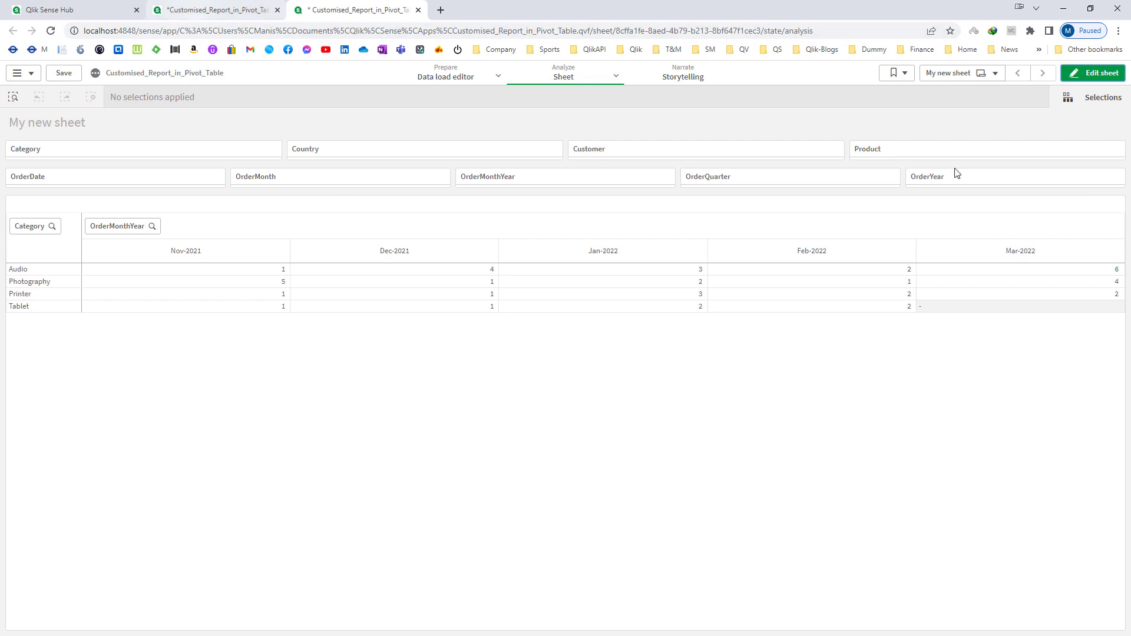
Step: Set the pivot table's header and content font sizes to 16
{"action": "left_click", "coordinate": [1087, 77]}
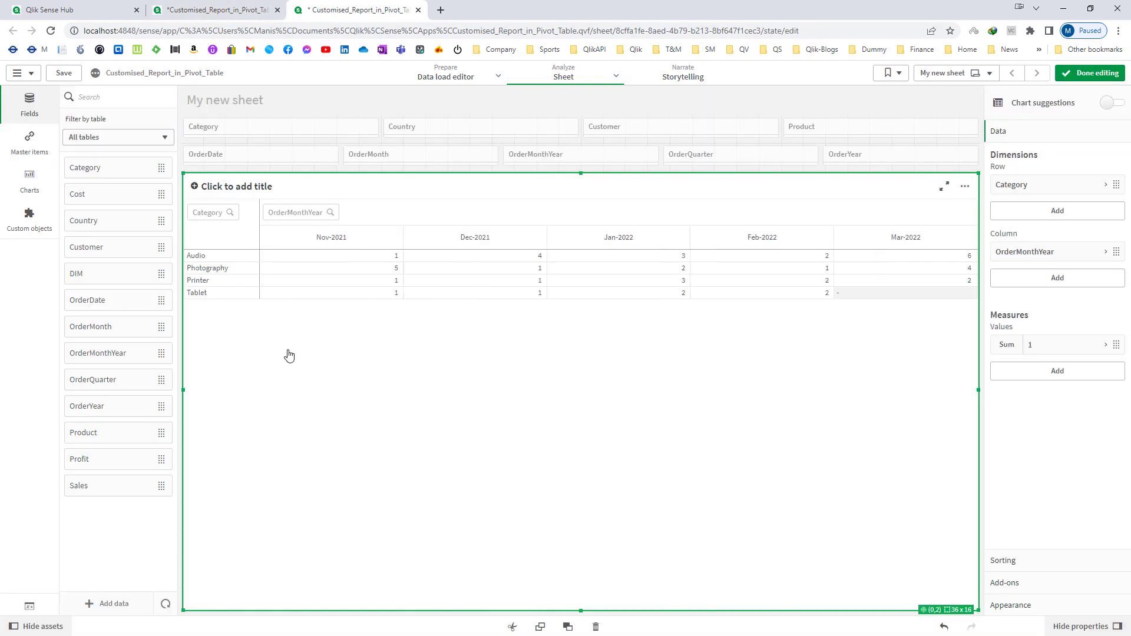
{"action": "left_click", "coordinate": [999, 605]}
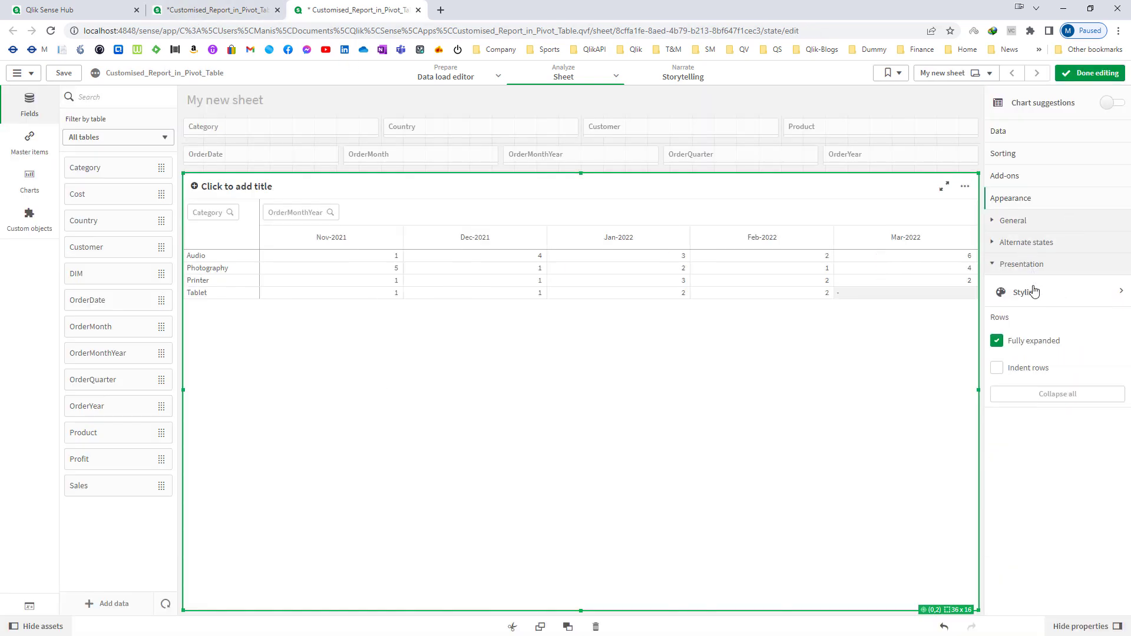
{"action": "left_click", "coordinate": [1034, 292]}
{"action": "left_click", "coordinate": [1015, 135]}
{"action": "type", "text": "16"}
{"action": "key", "text": "Tab"}
{"action": "key", "text": "Tab"}
{"action": "type", "text": "16"}
{"action": "key", "text": "Tab"}
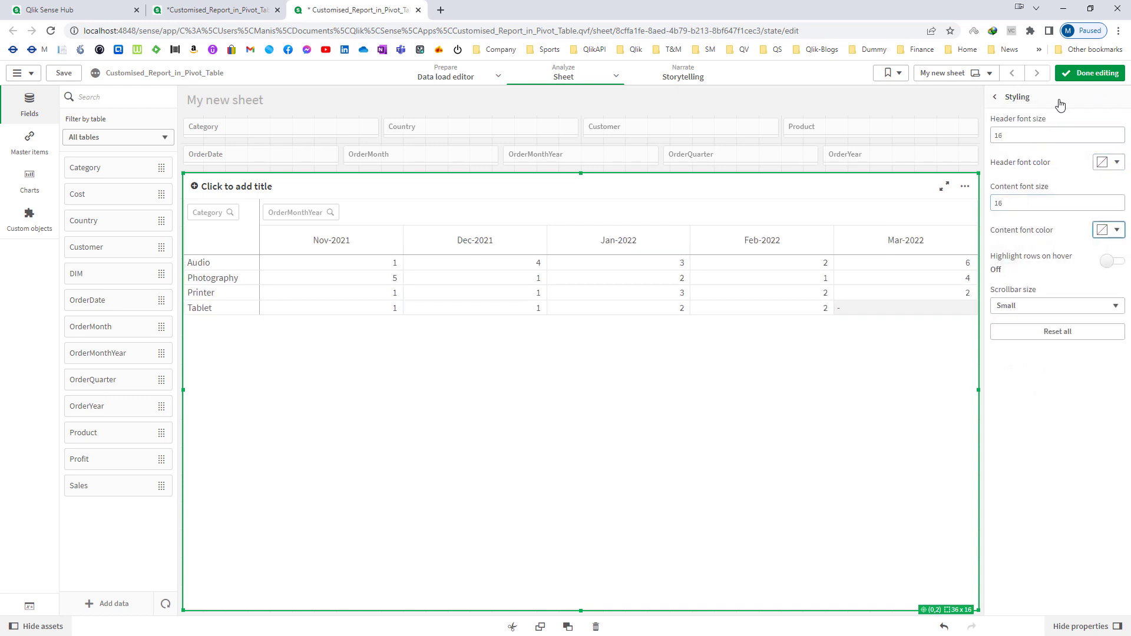
Step: Add DIM as another row dimension under Category
{"action": "left_click", "coordinate": [1087, 73]}
{"action": "left_click", "coordinate": [1083, 73]}
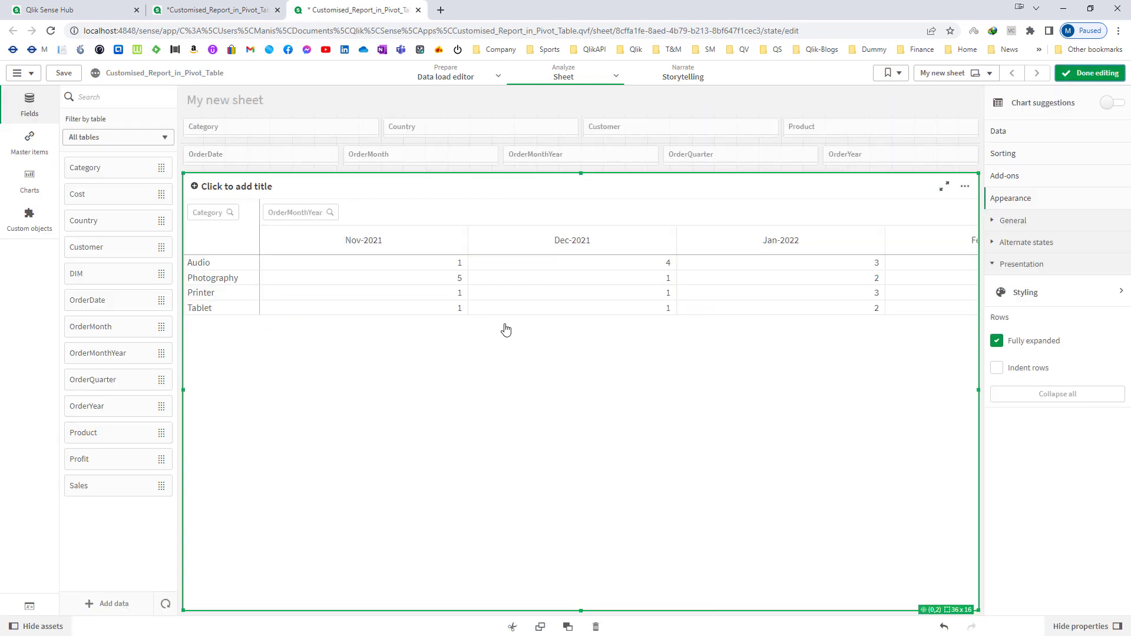
{"action": "left_click_drag", "start_coordinate": [96, 269], "coordinate": [526, 361]}
{"action": "left_click", "coordinate": [527, 359]}
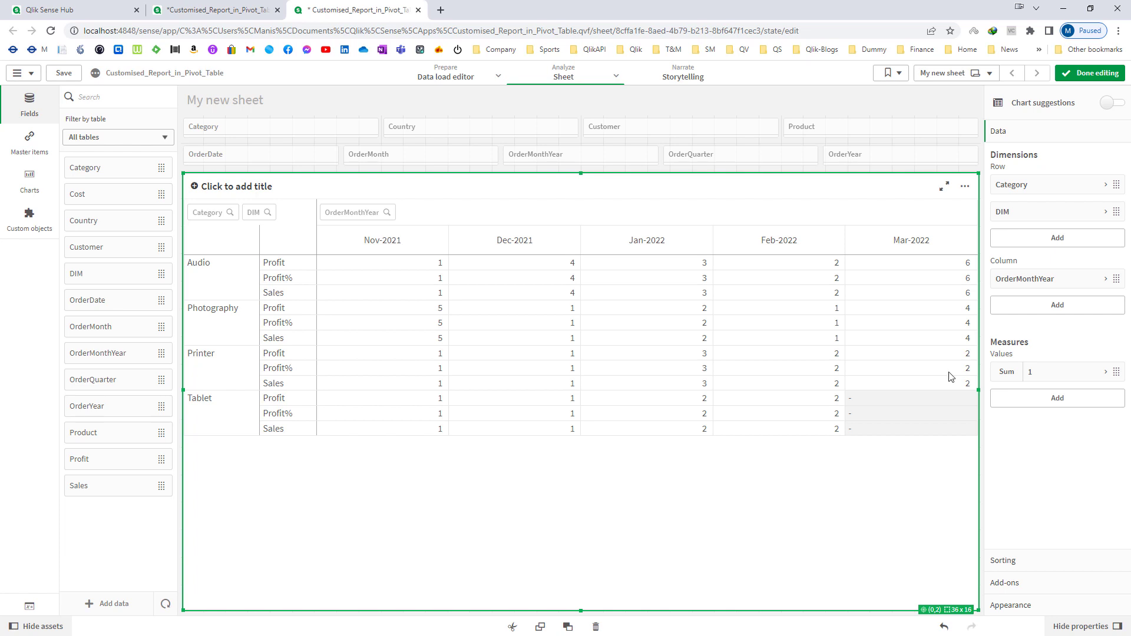
Step: Switch DIM sorting off Auto and uncheck numeric and alphabetical sorting
{"action": "left_click", "coordinate": [1011, 561]}
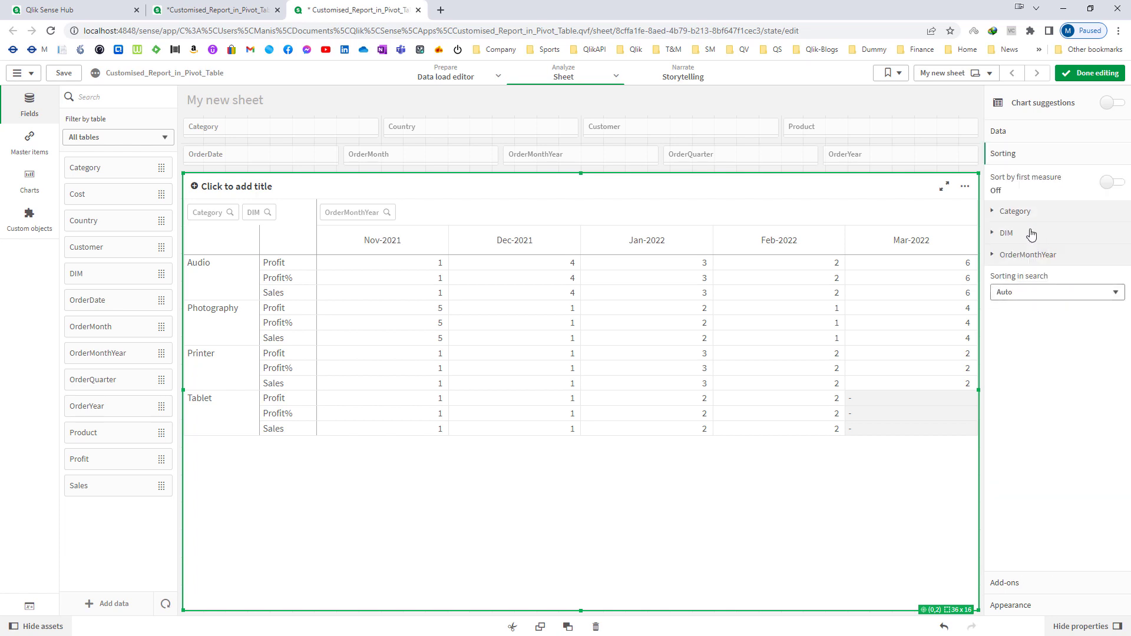
{"action": "left_click", "coordinate": [1026, 233]}
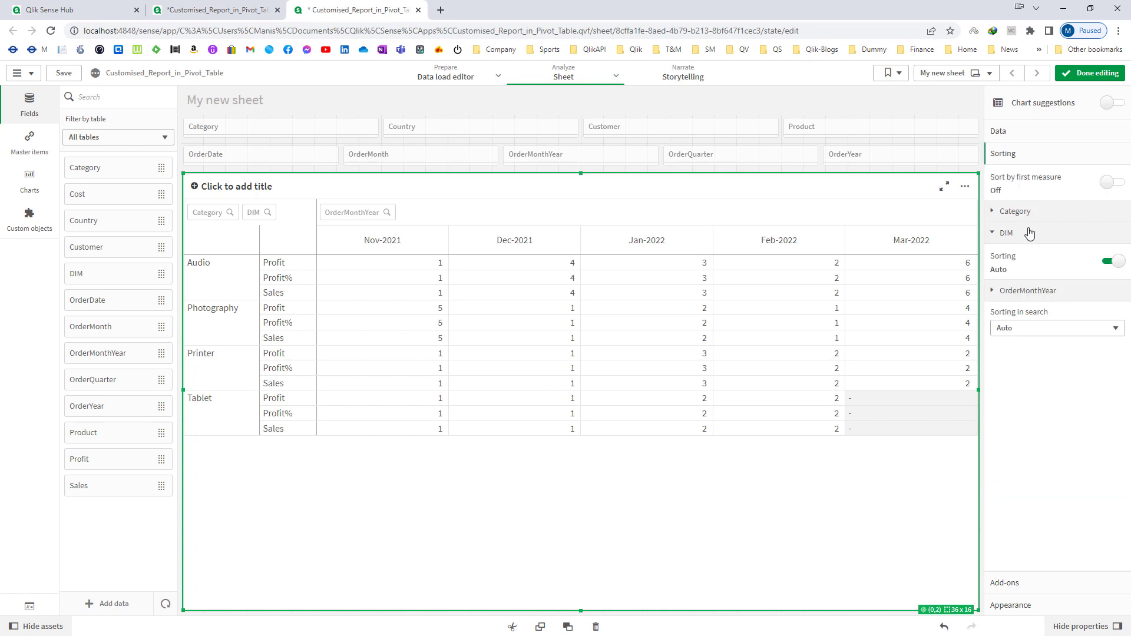
{"action": "left_click", "coordinate": [1111, 261]}
{"action": "left_click", "coordinate": [997, 321]}
{"action": "left_click", "coordinate": [996, 349]}
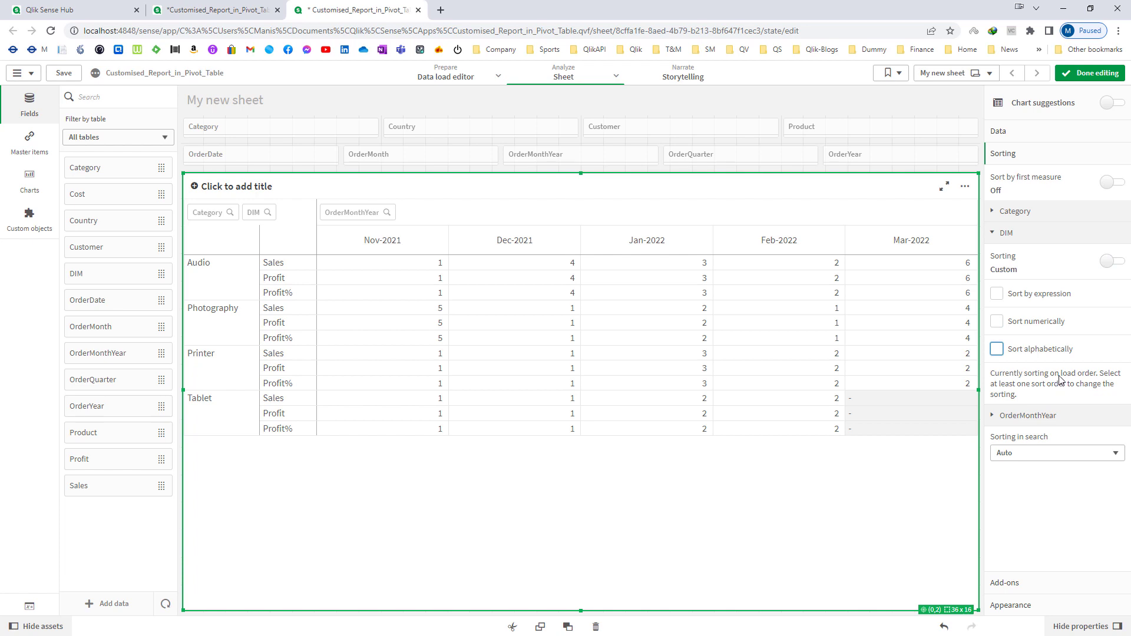
Step: Confirm the Sales, Profit order in the script's inline DIM list, then preview the sorted pivot
{"action": "left_click", "coordinate": [227, 8]}
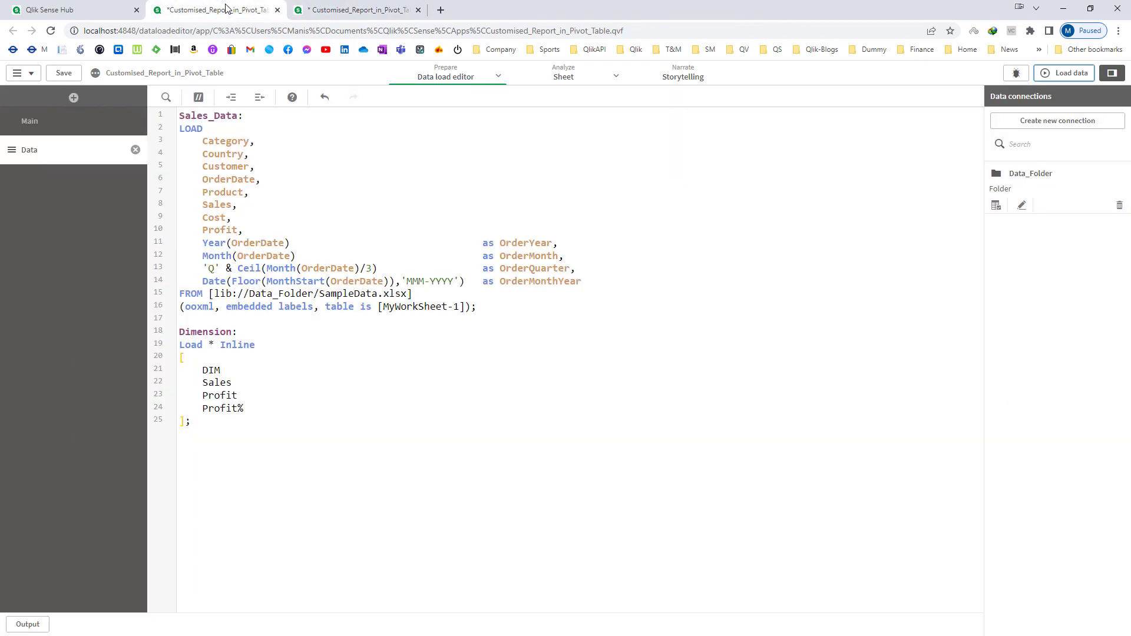
{"action": "double_click", "coordinate": [207, 382]}
{"action": "double_click", "coordinate": [220, 396]}
{"action": "left_click", "coordinate": [347, 10]}
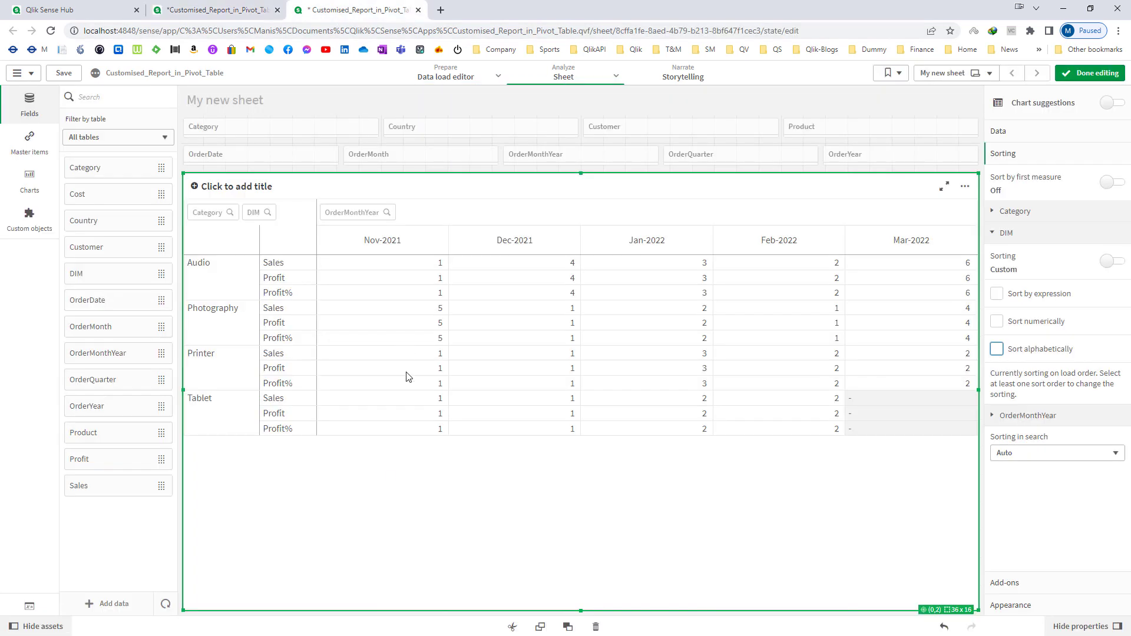
{"action": "left_click", "coordinate": [1078, 77]}
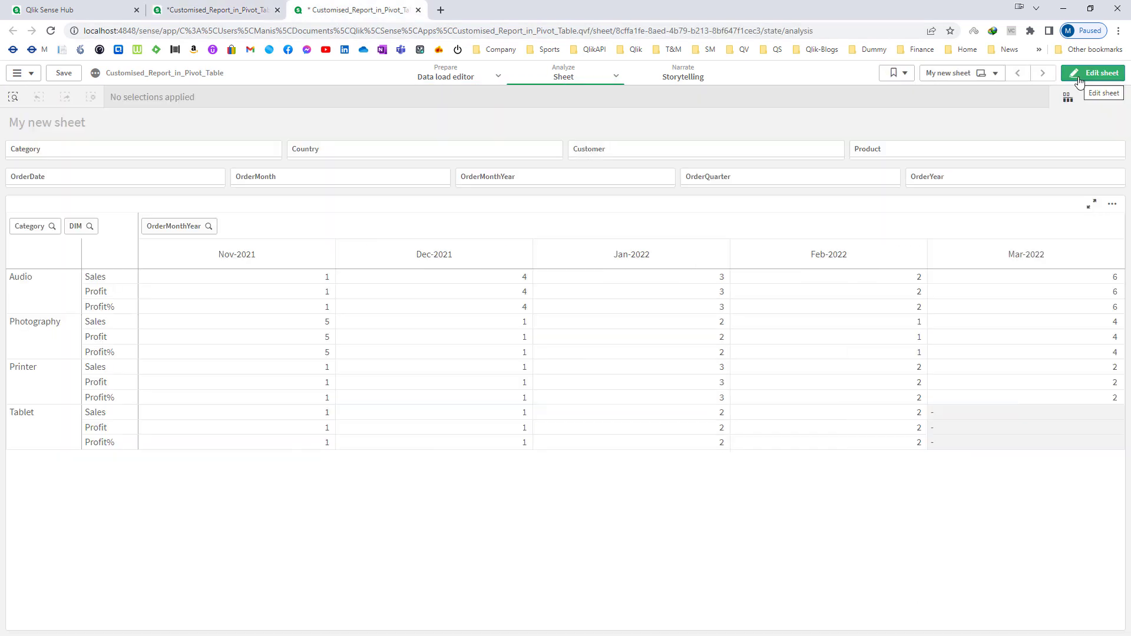
{"action": "left_click", "coordinate": [1078, 77]}
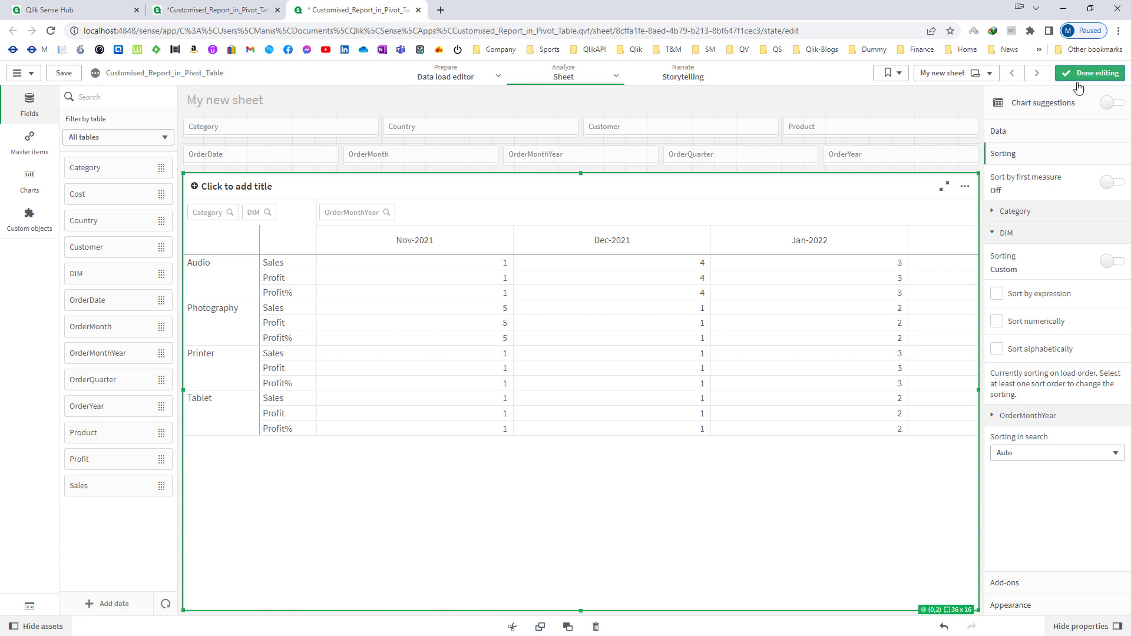
{"action": "left_click", "coordinate": [1020, 134]}
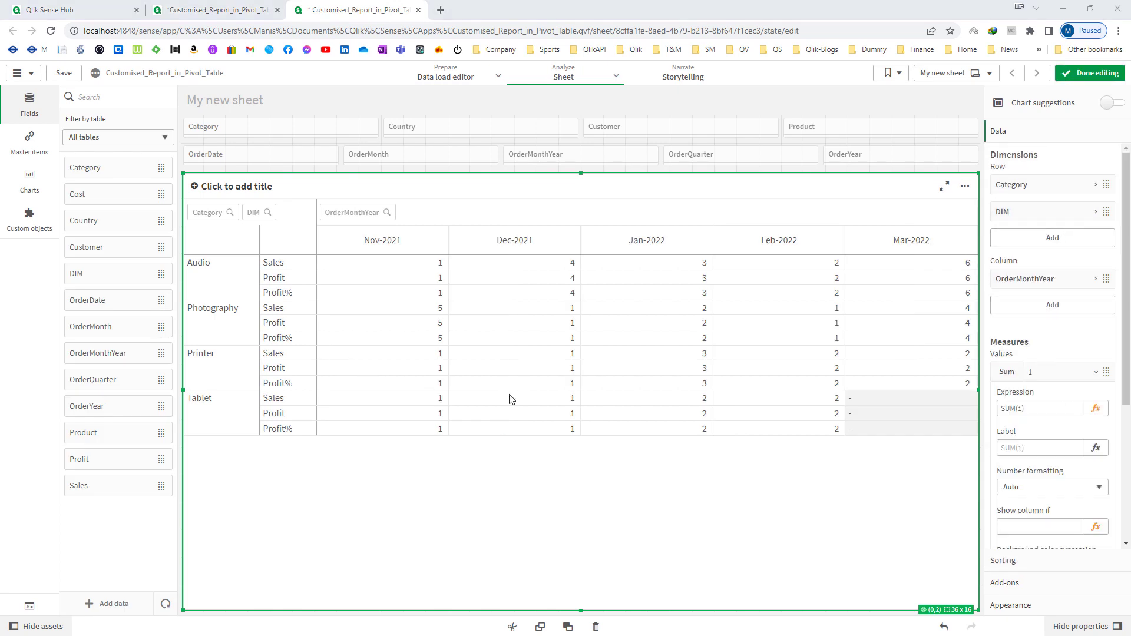
Step: Replace the SUM(1) measure expression with a Match(DIM, 'Sales', …) expression
{"action": "left_click", "coordinate": [1096, 408]}
{"action": "key", "text": "ctrl+a"}
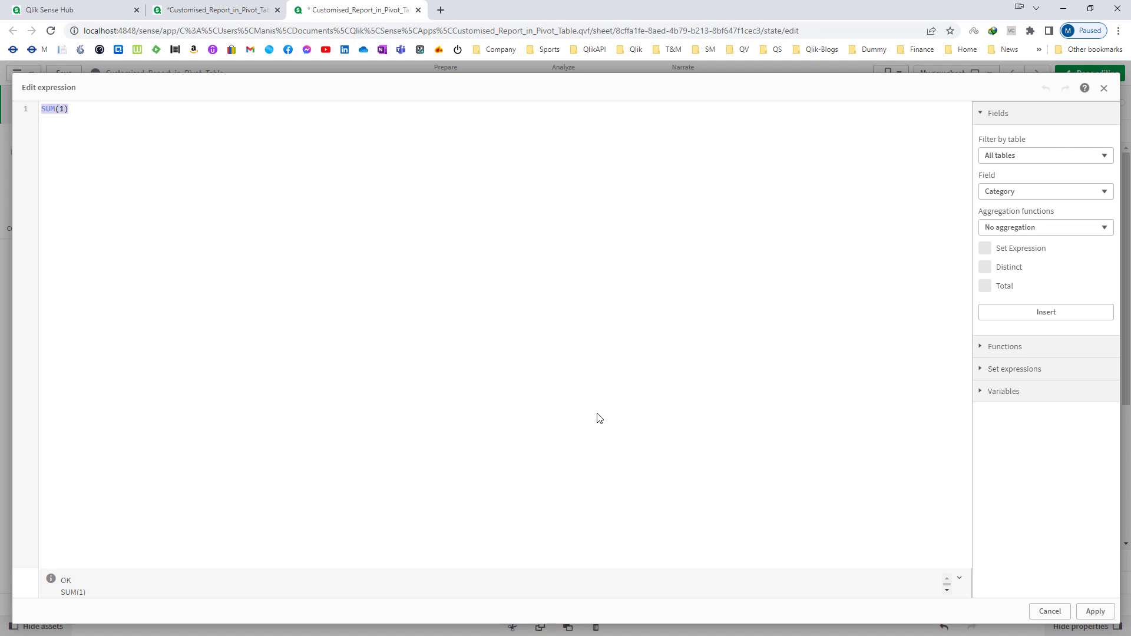
{"action": "type", "text": "Match(DIM, 'S"}
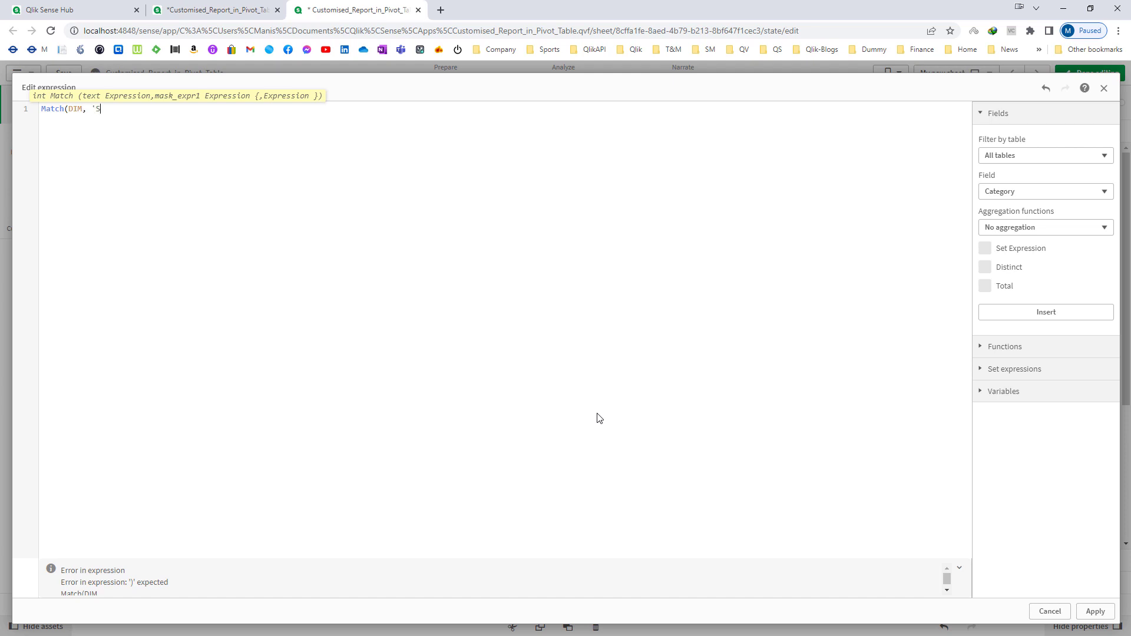
{"action": "type", "text": "ales', 'Profit', 'Profit"}
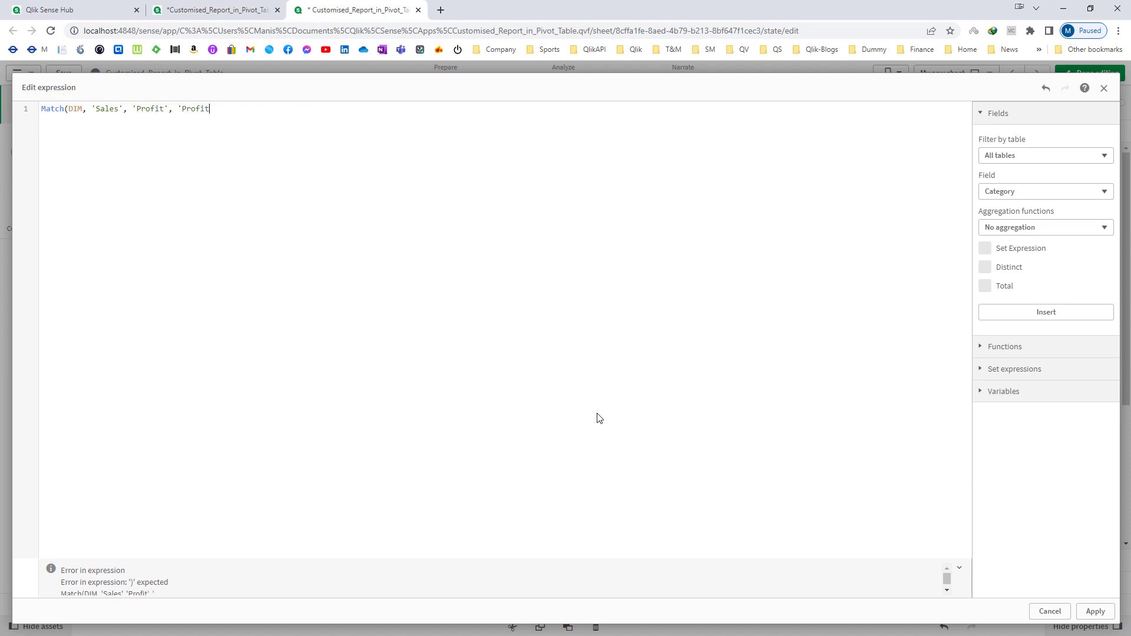
{"action": "type", "text": ")"}
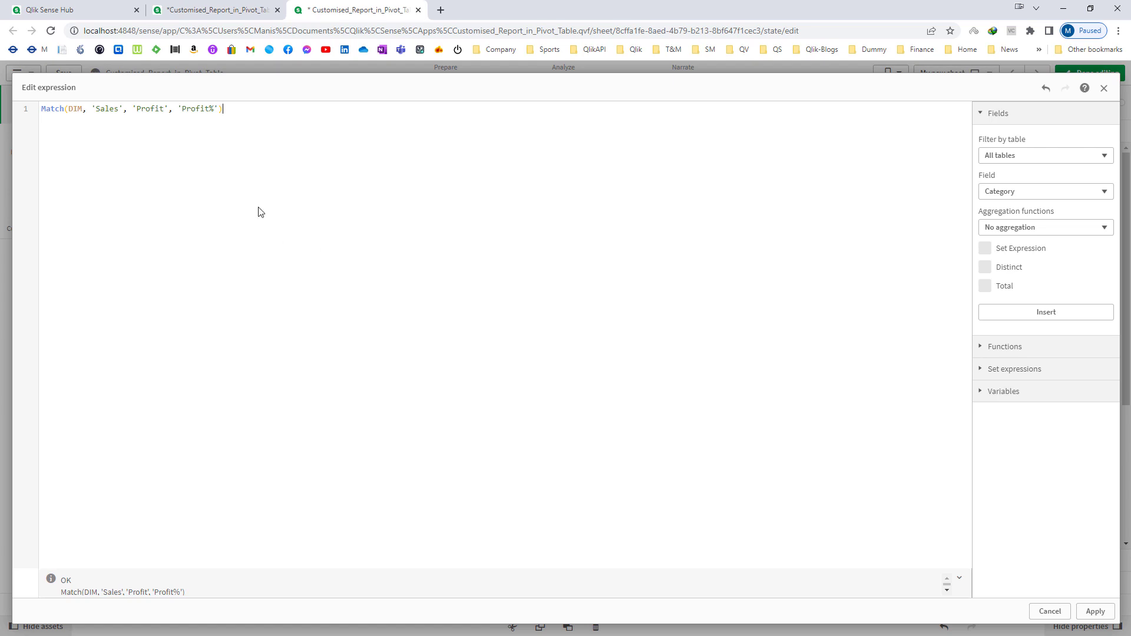
Step: Review the Match function's DIM argument and value list, then apply the expression
{"action": "double_click", "coordinate": [54, 111]}
{"action": "left_click", "coordinate": [69, 110]}
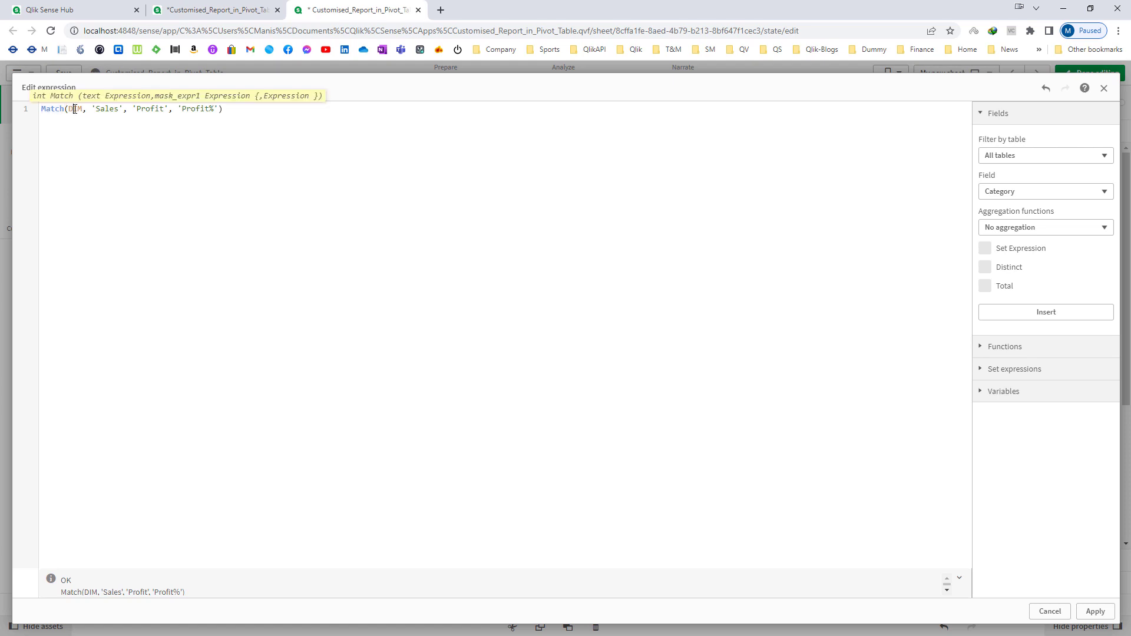
{"action": "double_click", "coordinate": [75, 109]}
{"action": "left_click_drag", "start_coordinate": [92, 109], "coordinate": [217, 109]}
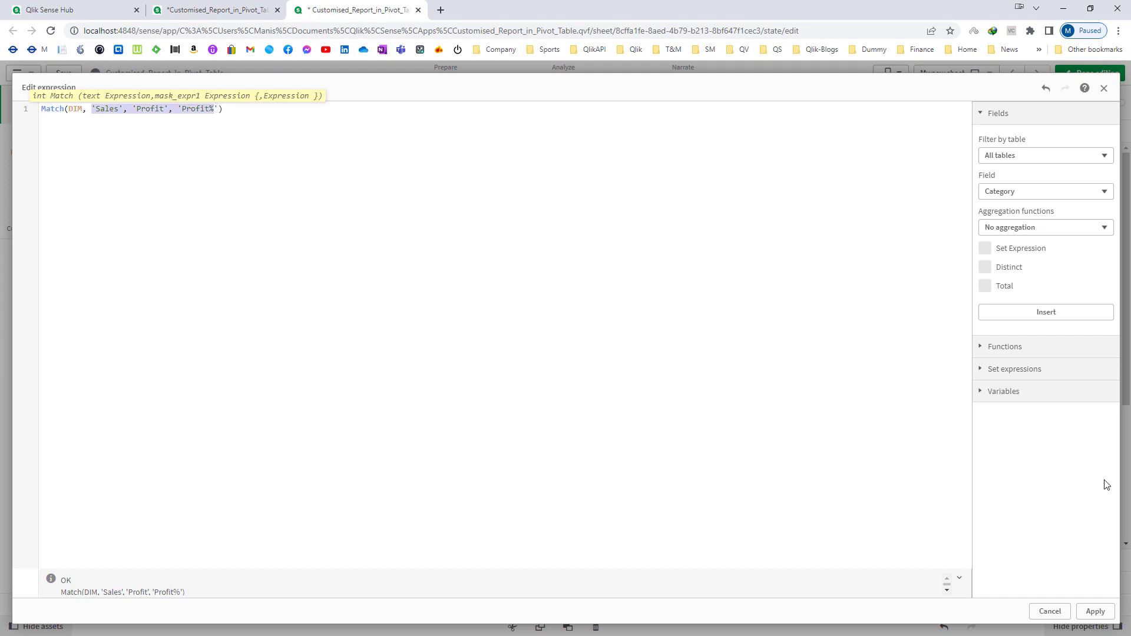
{"action": "left_click", "coordinate": [1095, 611]}
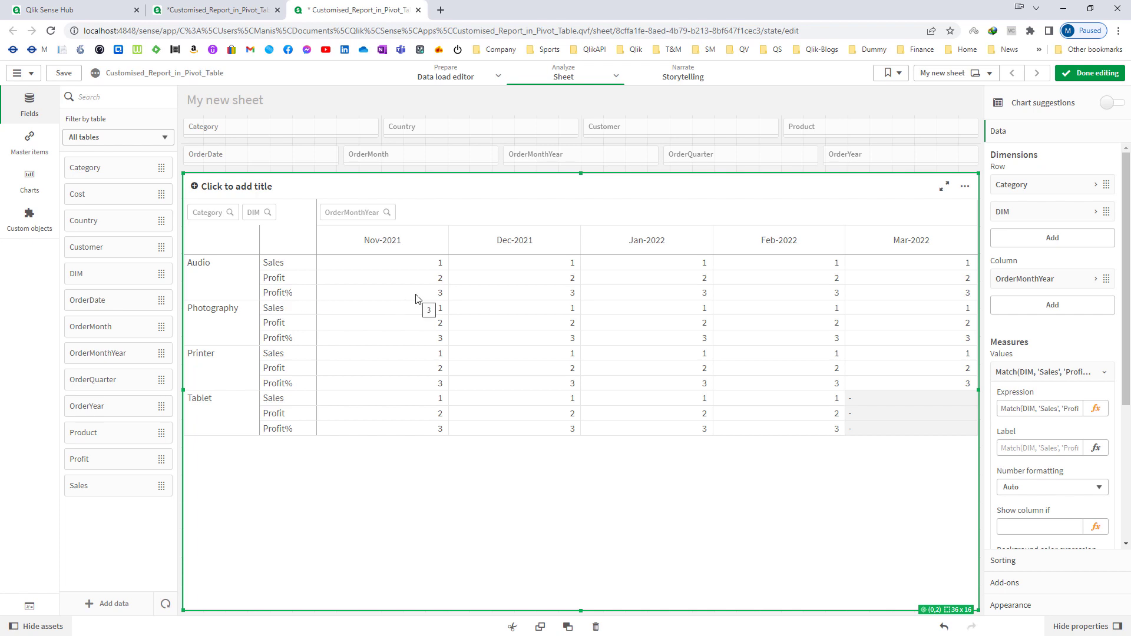
Step: Wrap the Match expression in Pick(, indenting Match on its own line
{"action": "left_click", "coordinate": [1096, 409]}
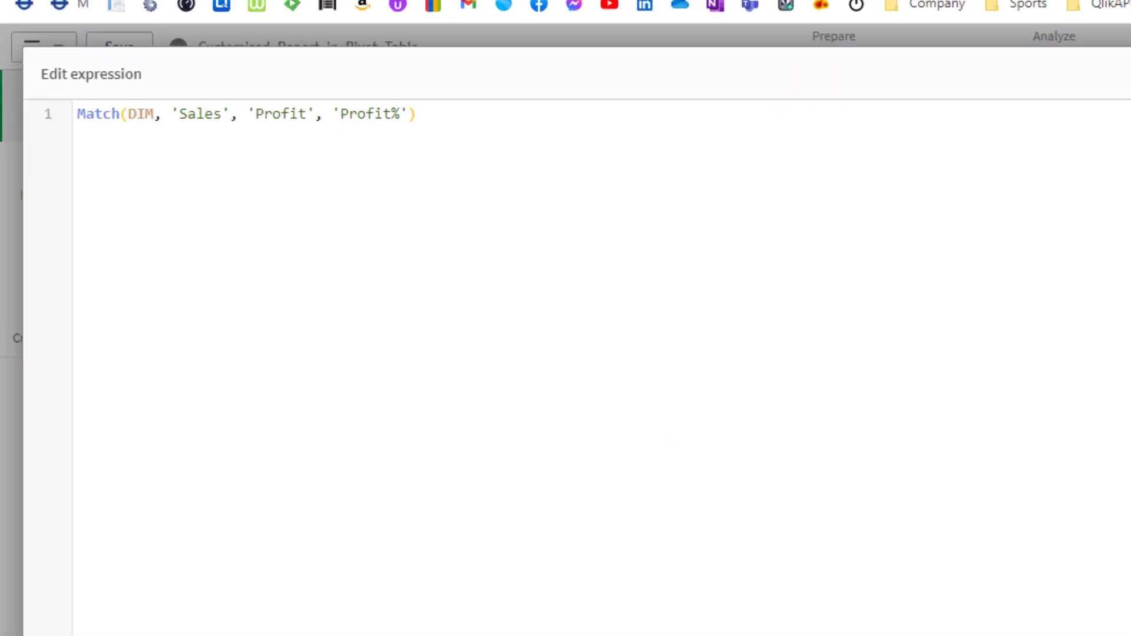
{"action": "key", "text": "Home"}
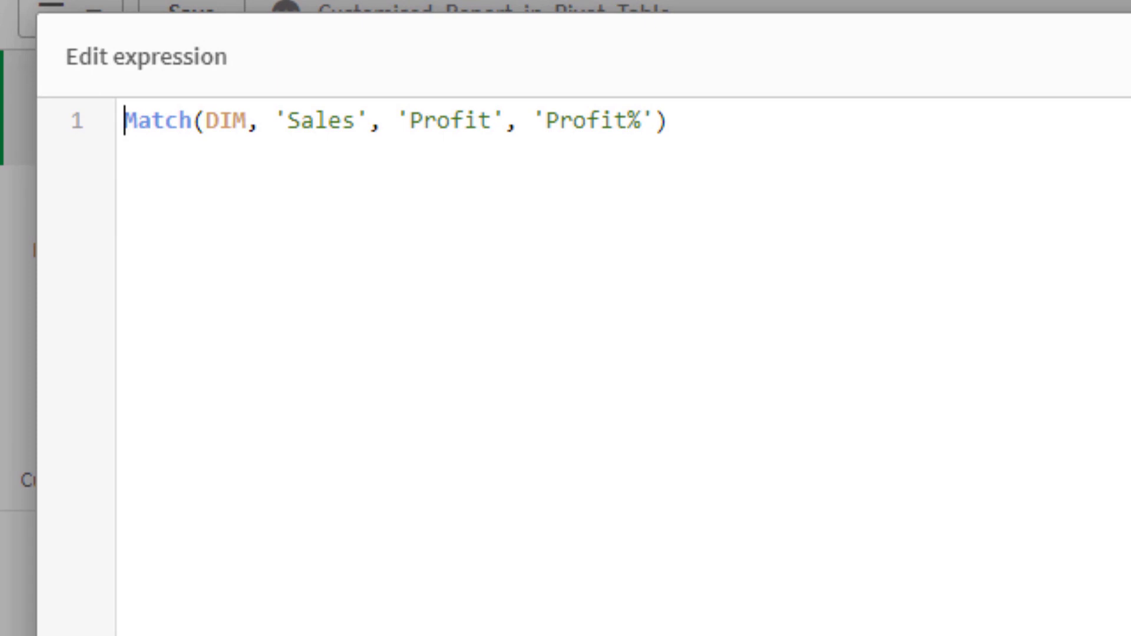
{"action": "key", "text": "Return"}
{"action": "key", "text": "Up"}
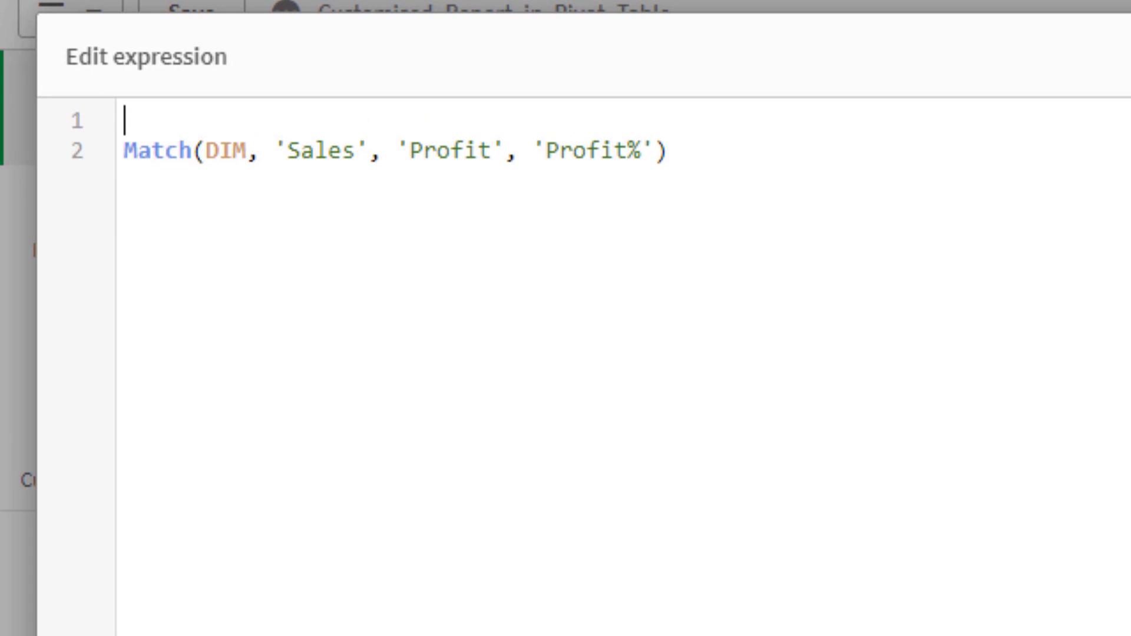
{"action": "type", "text": "Pick"}
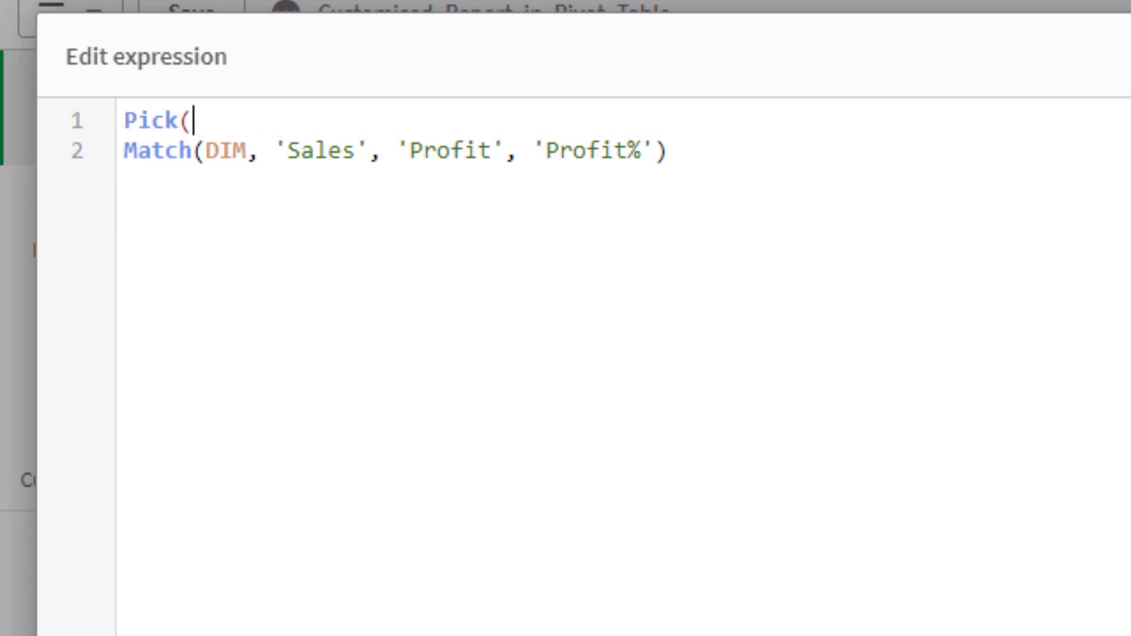
{"action": "type", "text": "("}
{"action": "key", "text": "Down"}
{"action": "key", "text": "Home"}
{"action": "key", "text": "Tab"}
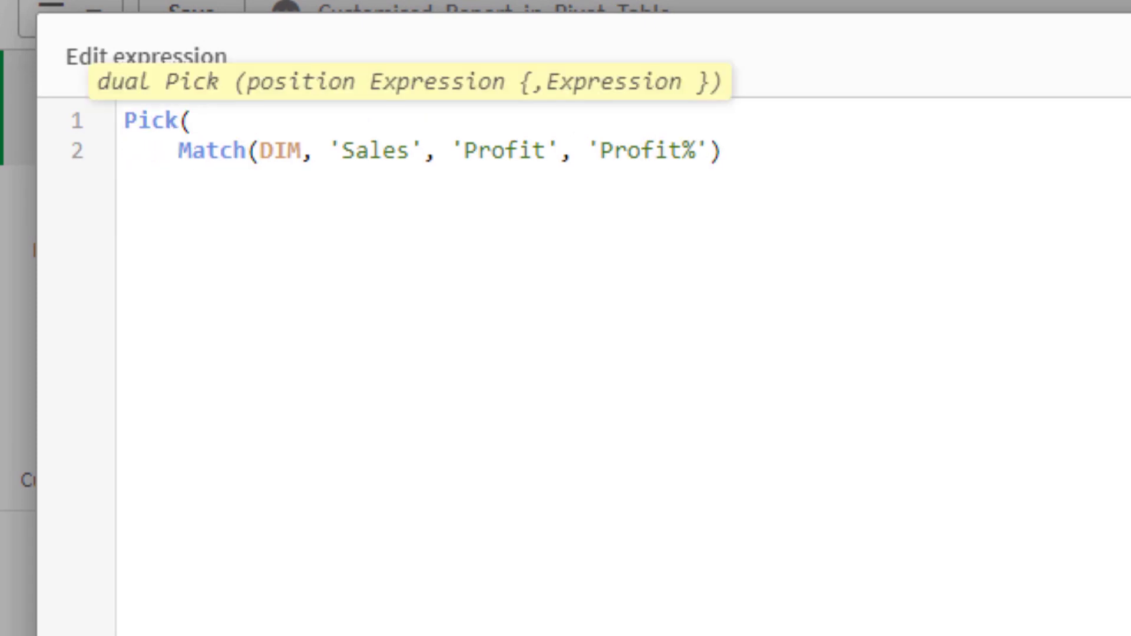
{"action": "key", "text": "End"}
{"action": "key", "text": "Return"}
{"action": "key", "text": "Up"}
{"action": "key", "text": "shift+End"}
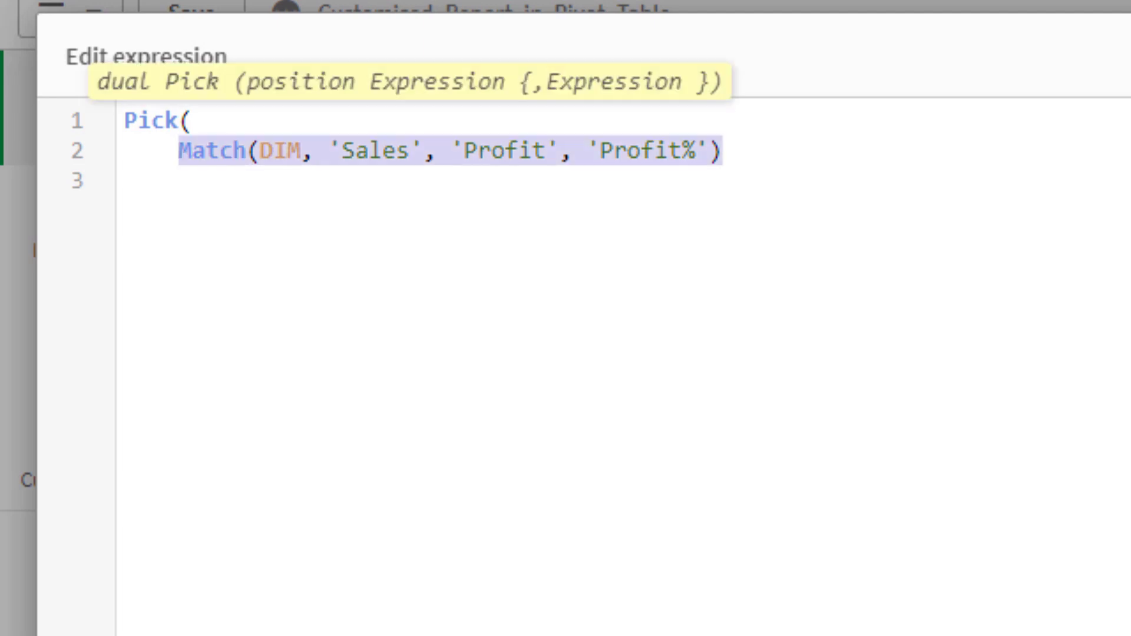
{"action": "key", "text": "End"}
Step: Add Pick values 100, 200 and 300 plus the closing bracket, and apply the measure
{"action": "key", "text": "Return"}
{"action": "type", "text": ",'"}
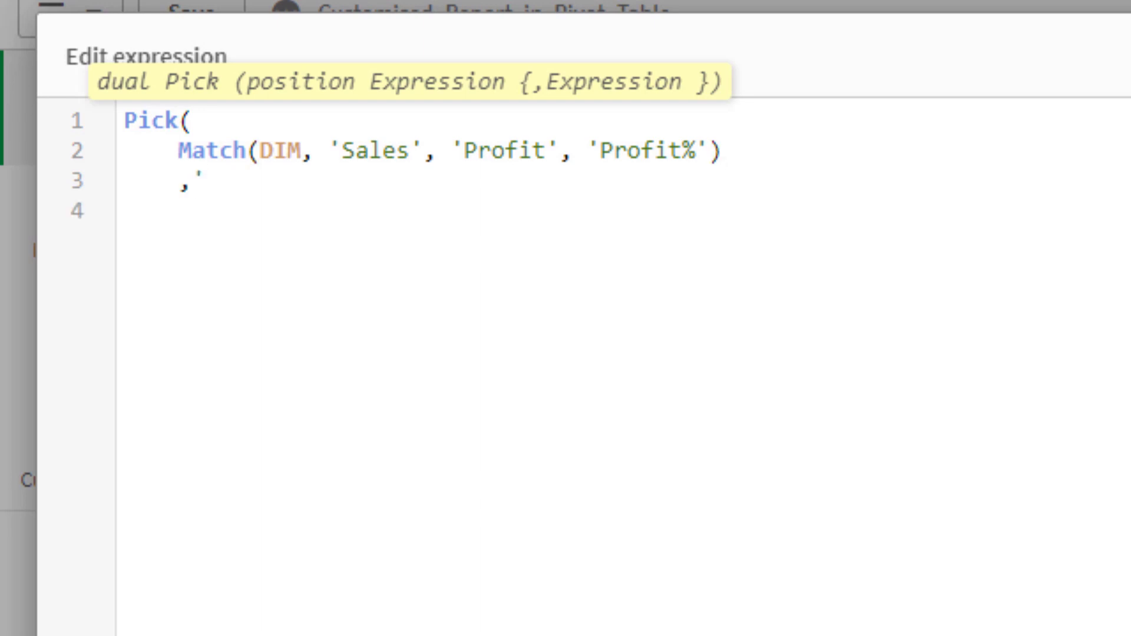
{"action": "key", "text": "BackSpace"}
{"action": "type", "text": "100"}
{"action": "key", "text": "Return"}
{"action": "type", "text": ",200"}
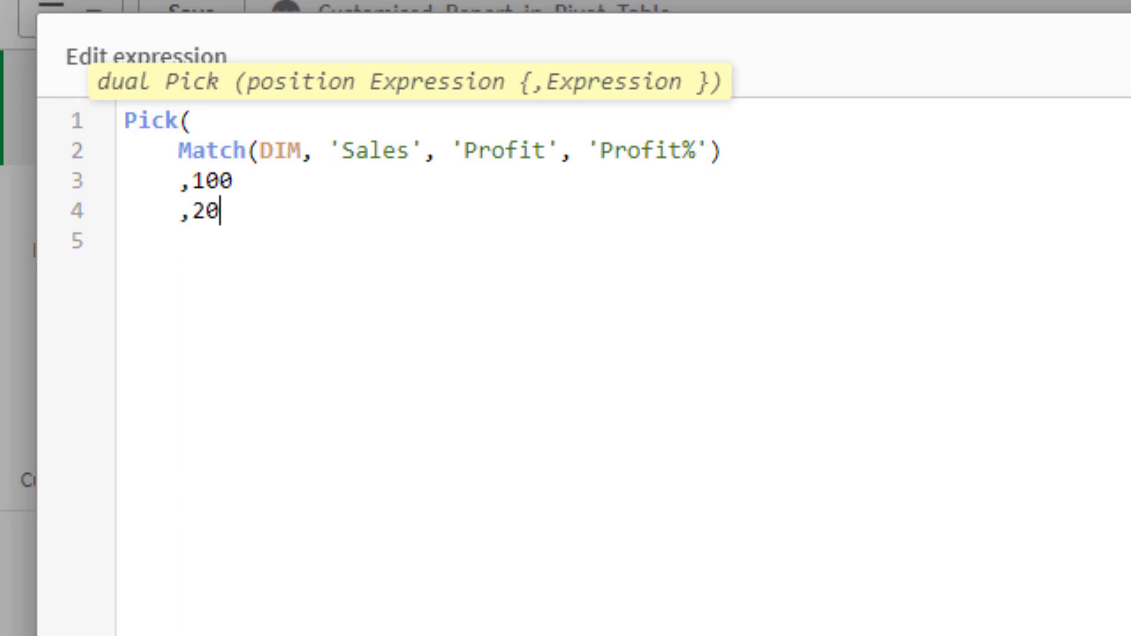
{"action": "key", "text": "Return"}
{"action": "type", "text": ",300"}
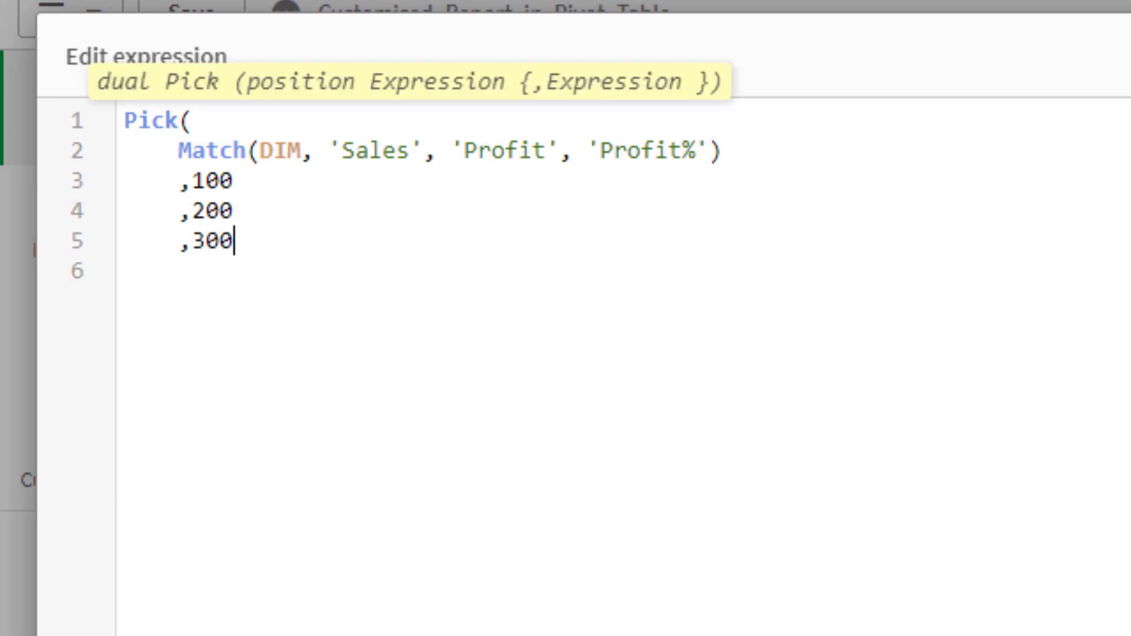
{"action": "key", "text": "Return"}
{"action": "key", "text": "BackSpace"}
{"action": "key", "text": "BackSpace"}
{"action": "key", "text": "BackSpace"}
{"action": "key", "text": "BackSpace"}
{"action": "type", "text": ")"}
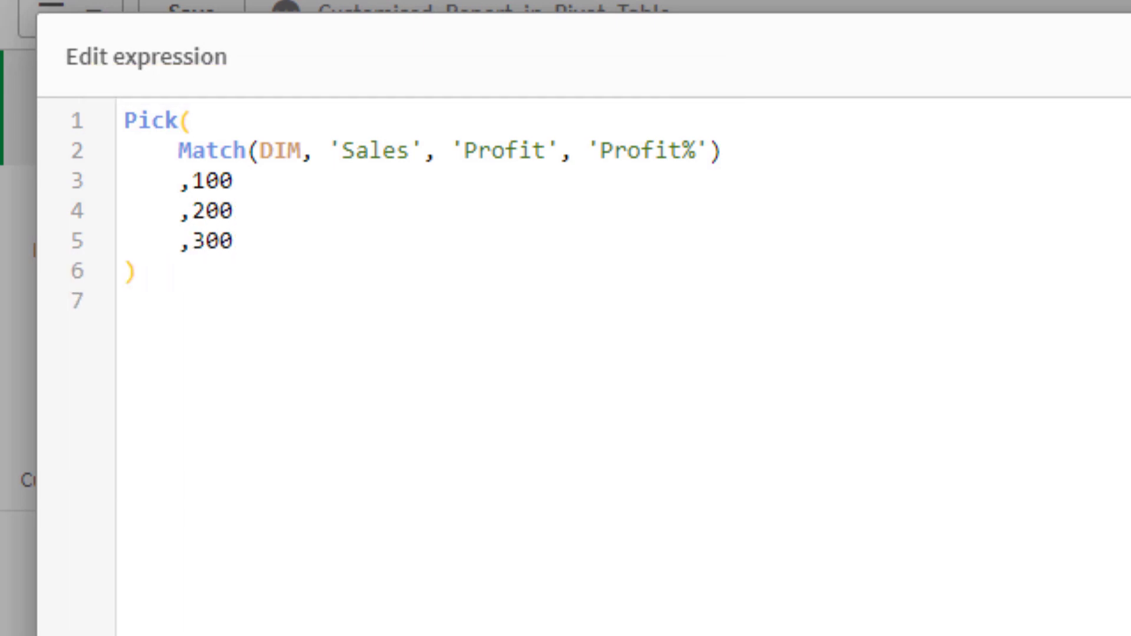
{"action": "key", "text": "Delete"}
{"action": "left_click", "coordinate": [1091, 608]}
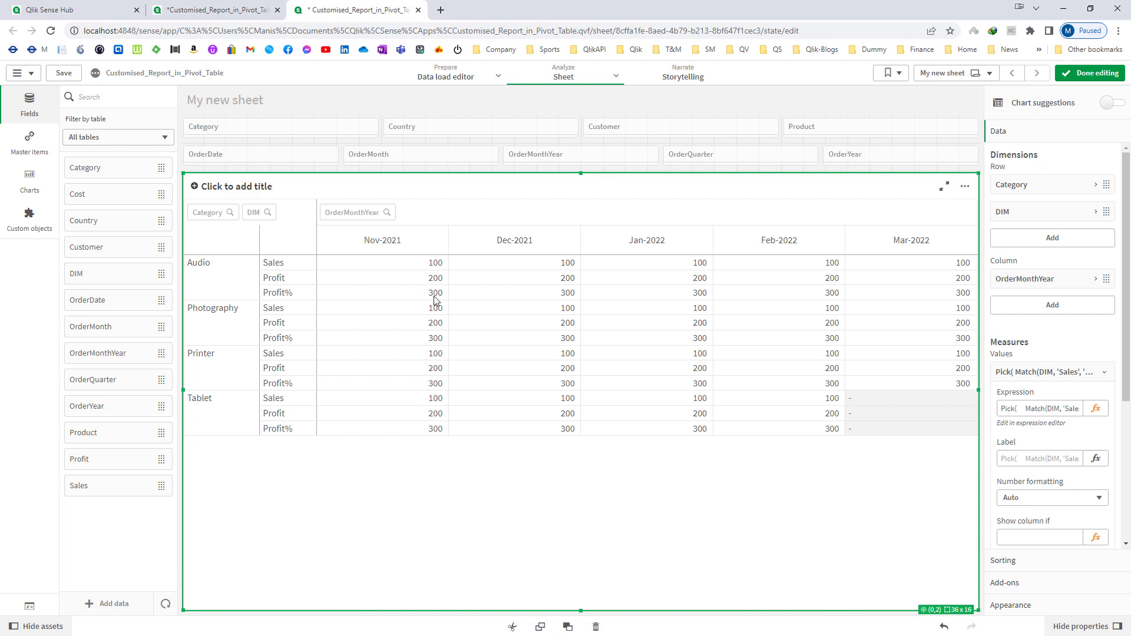
Step: Replace the placeholder 100 with SUM(Sales) in the Pick measure expression
{"action": "left_click", "coordinate": [1096, 409]}
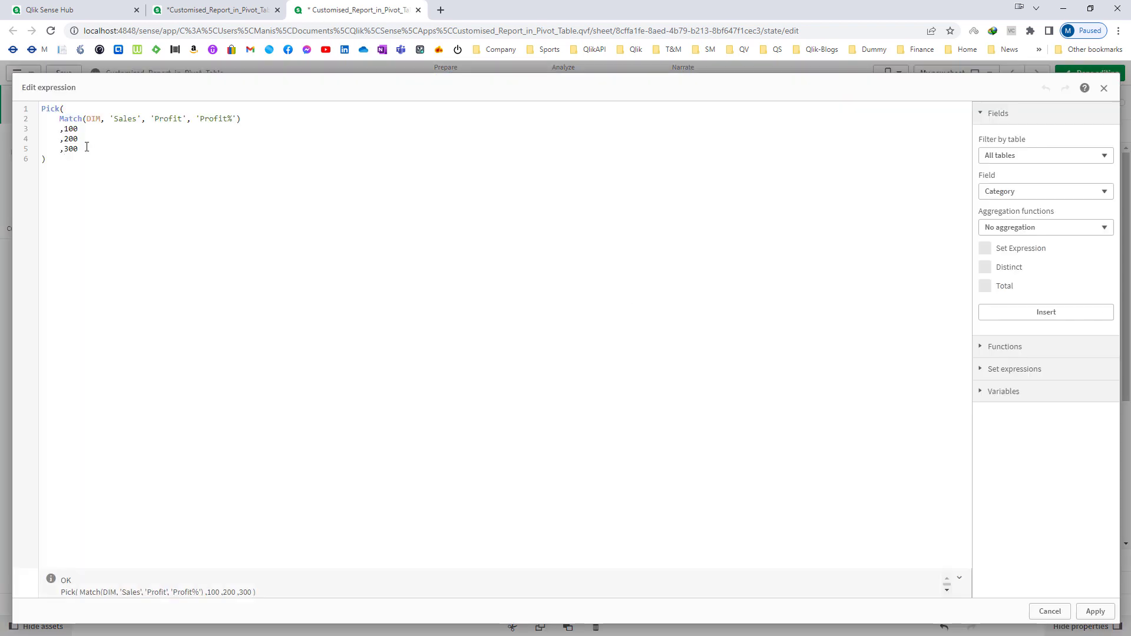
{"action": "double_click", "coordinate": [68, 128]}
{"action": "type", "text": "SUM(Sales)"}
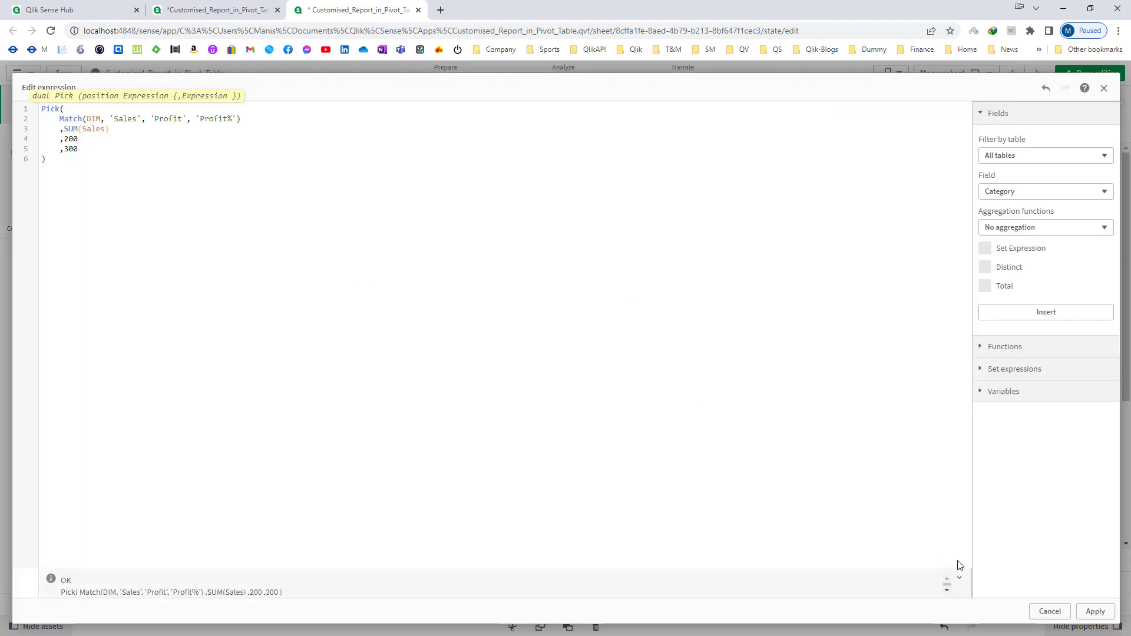
{"action": "left_click", "coordinate": [1085, 616]}
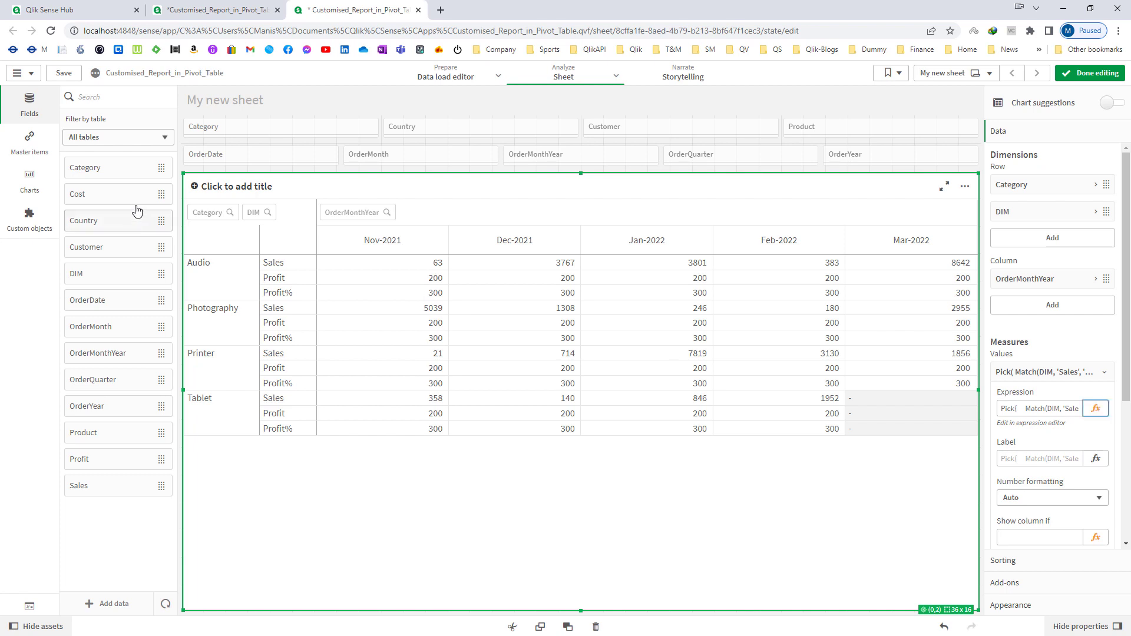
Step: Replace placeholders 200 and 300 with SUM(Profit) and SUM(Profit)/SUM(Cost)
{"action": "left_click", "coordinate": [1097, 410]}
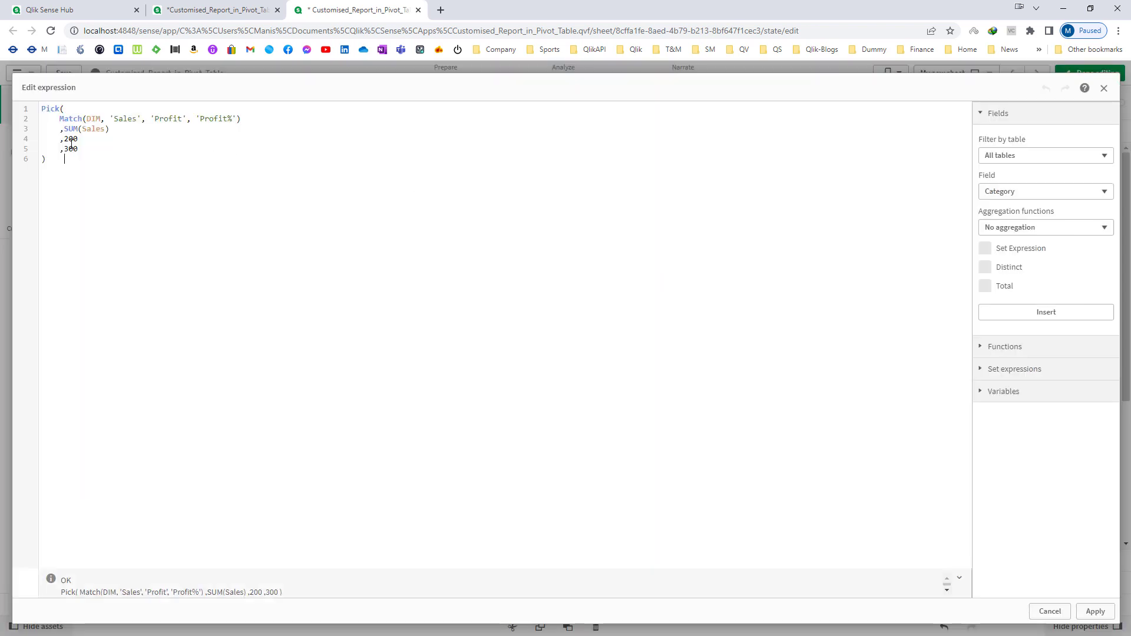
{"action": "double_click", "coordinate": [72, 141]}
{"action": "type", "text": "SUM"}
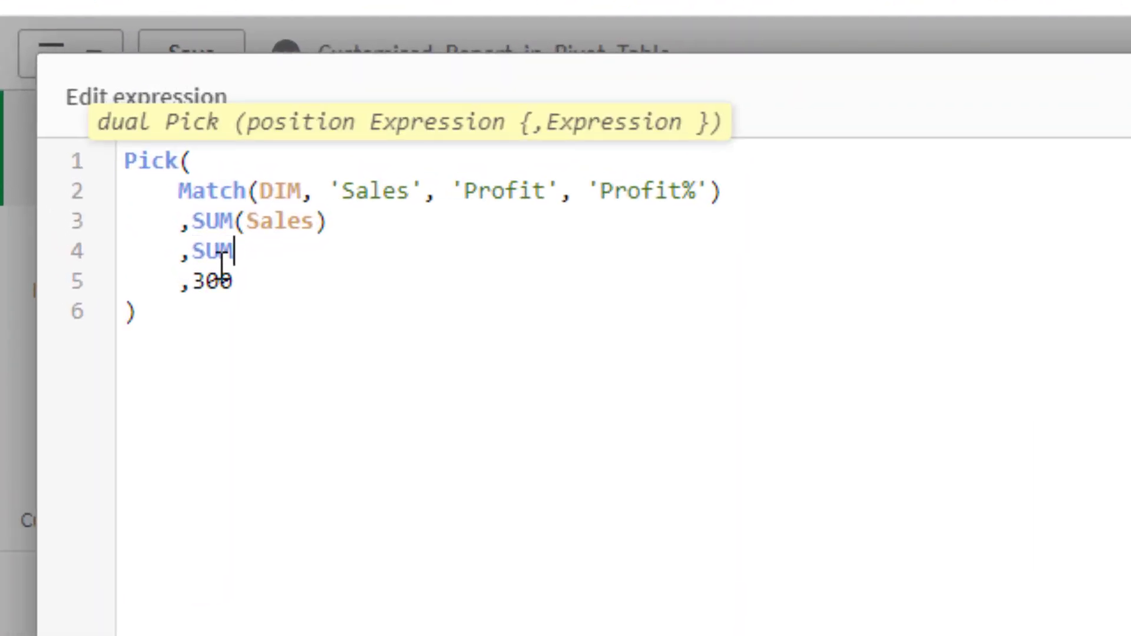
{"action": "type", "text": "(Profit)"}
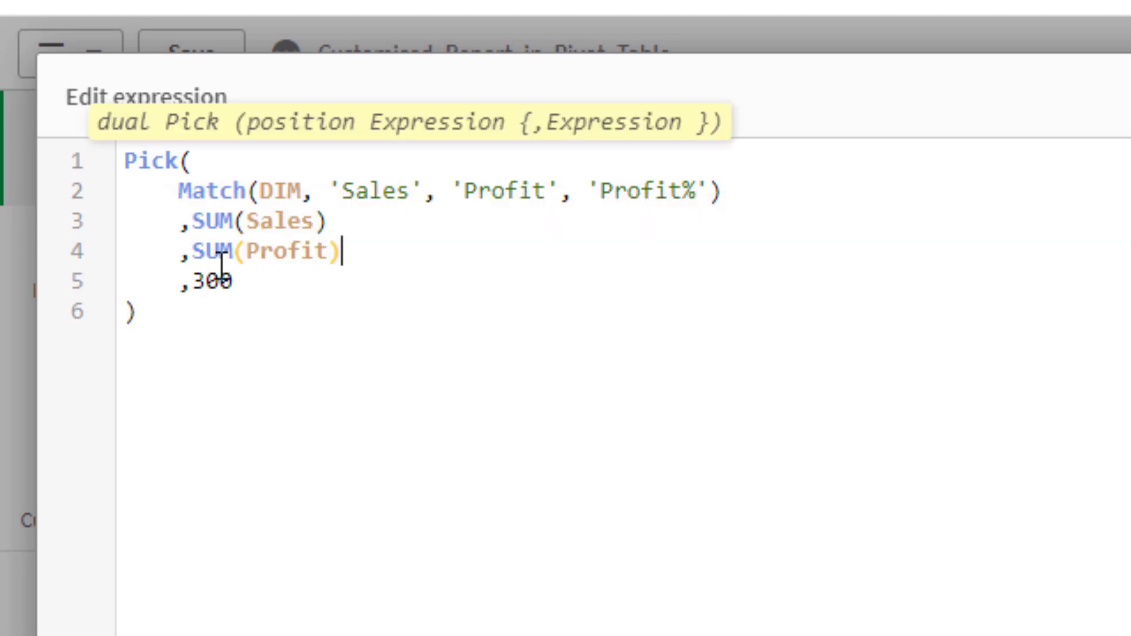
{"action": "double_click", "coordinate": [218, 277]}
{"action": "type", "text": "SUM(Profit)/SUM(C"}
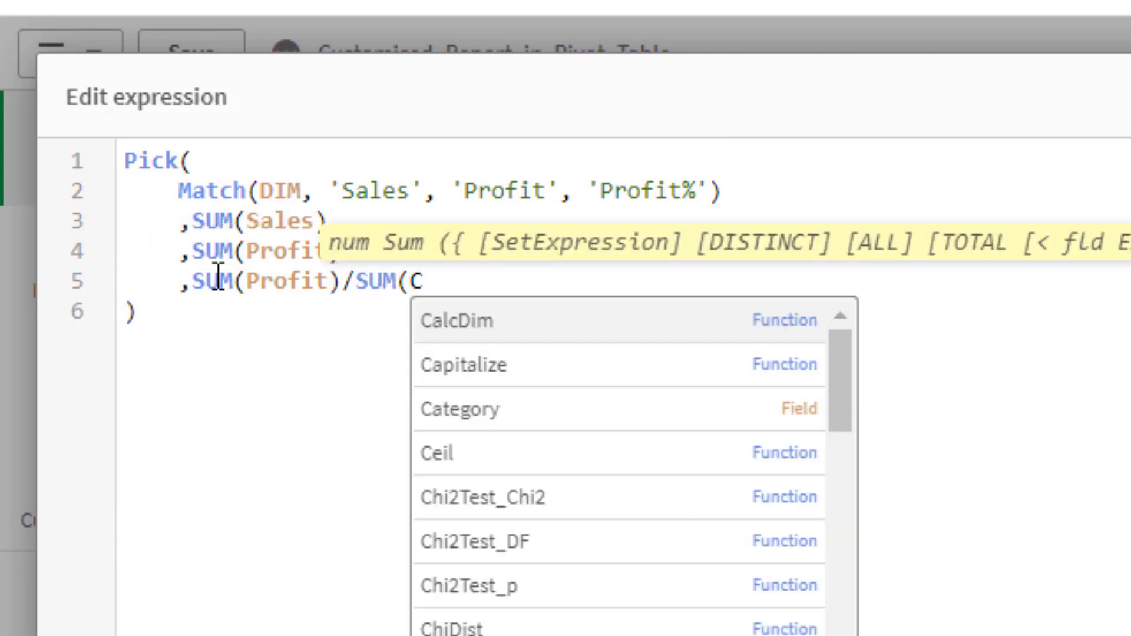
{"action": "type", "text": "ost)"}
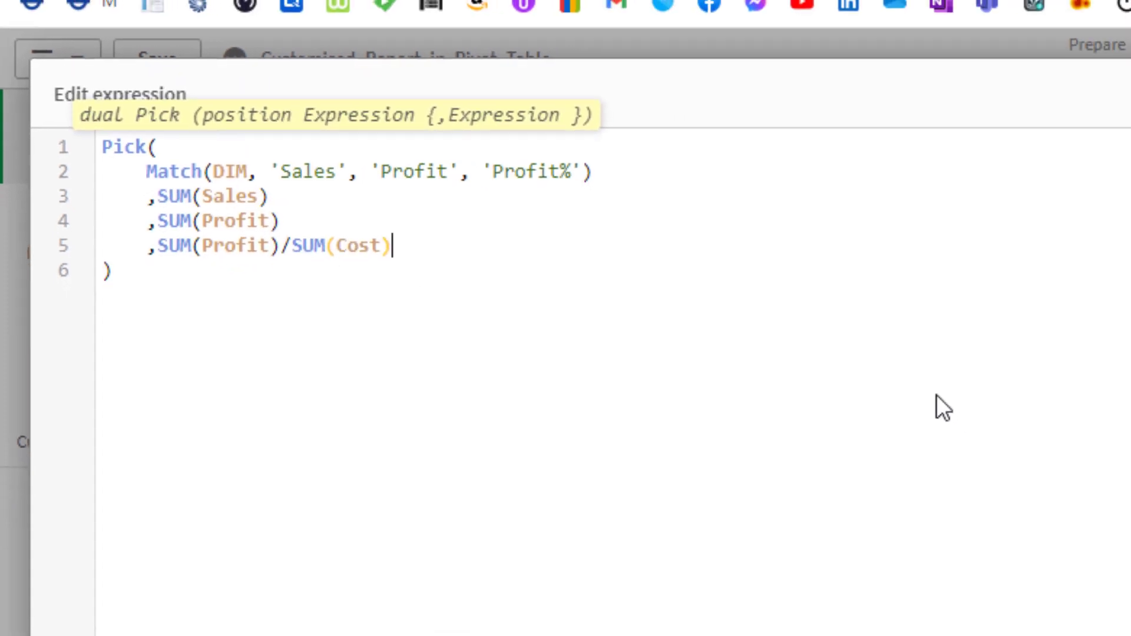
{"action": "left_click", "coordinate": [1093, 611]}
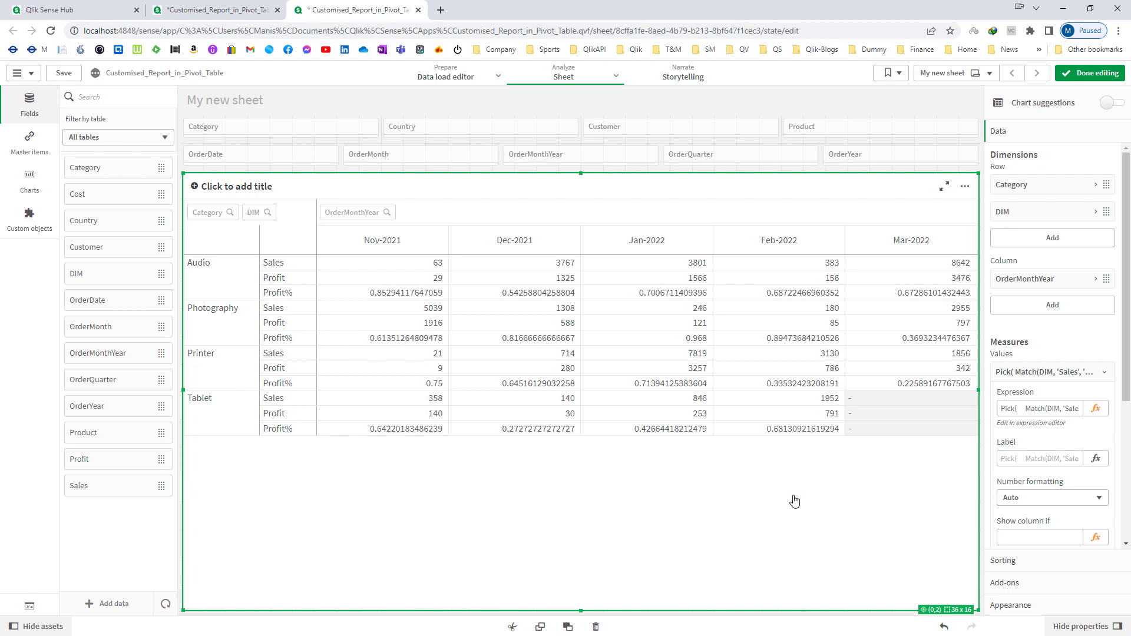
Step: Wrap SUM(Sales) in Num() with the '#,##0' format
{"action": "left_click", "coordinate": [1096, 408]}
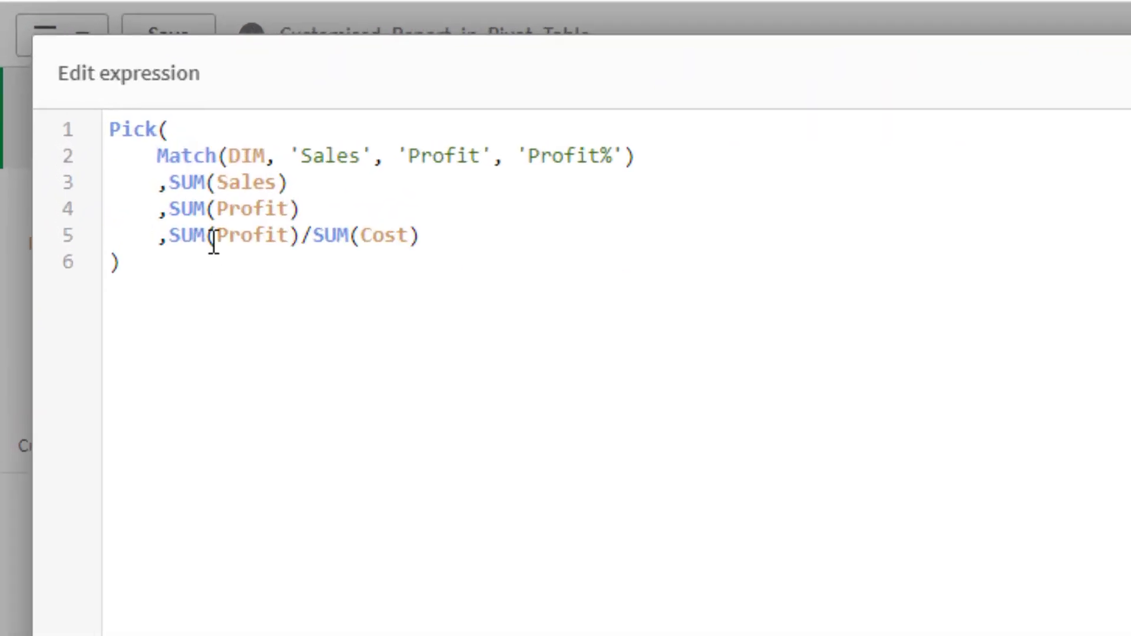
{"action": "left_click", "coordinate": [158, 182]}
{"action": "key", "text": "Right"}
{"action": "type", "text": "Num("}
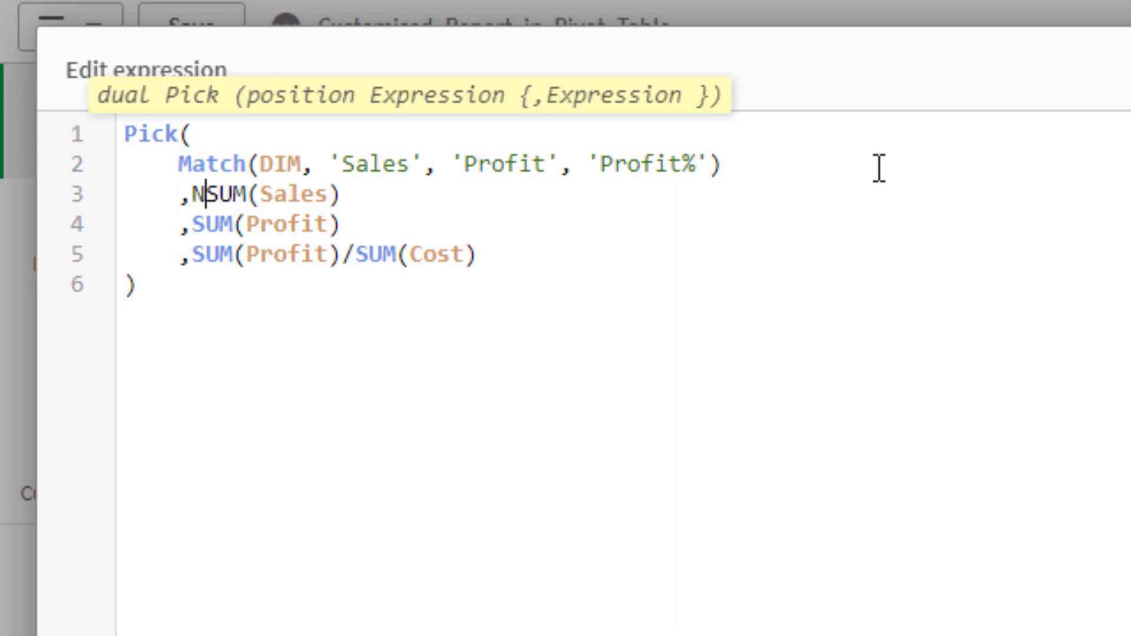
{"action": "key", "text": "End"}
{"action": "type", "text": ",'#,"}
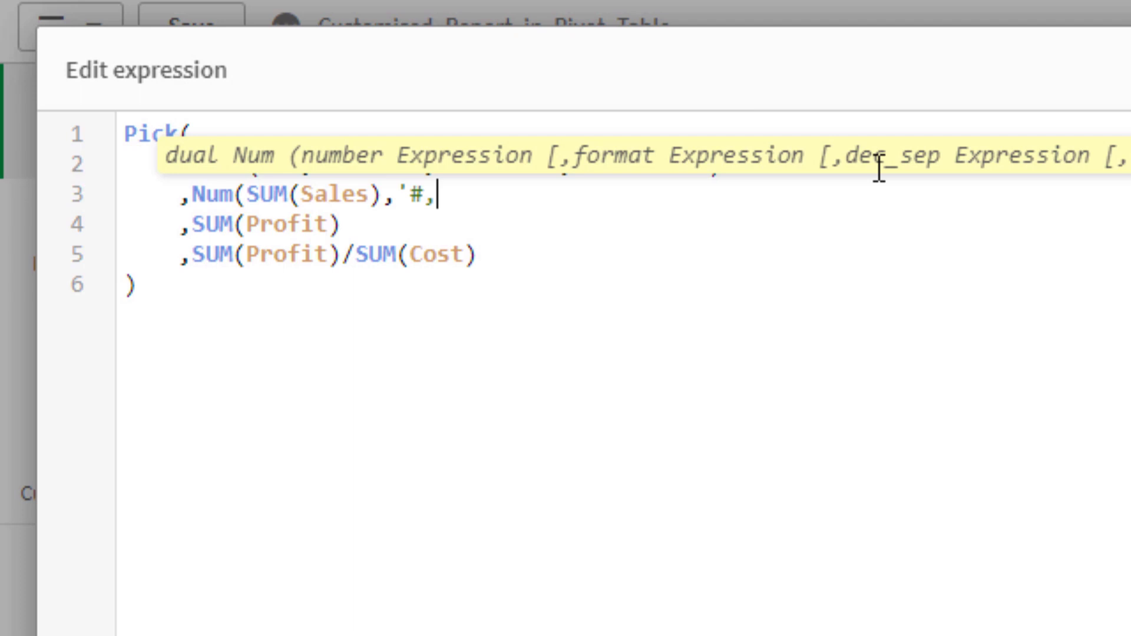
{"action": "type", "text": "##0')"}
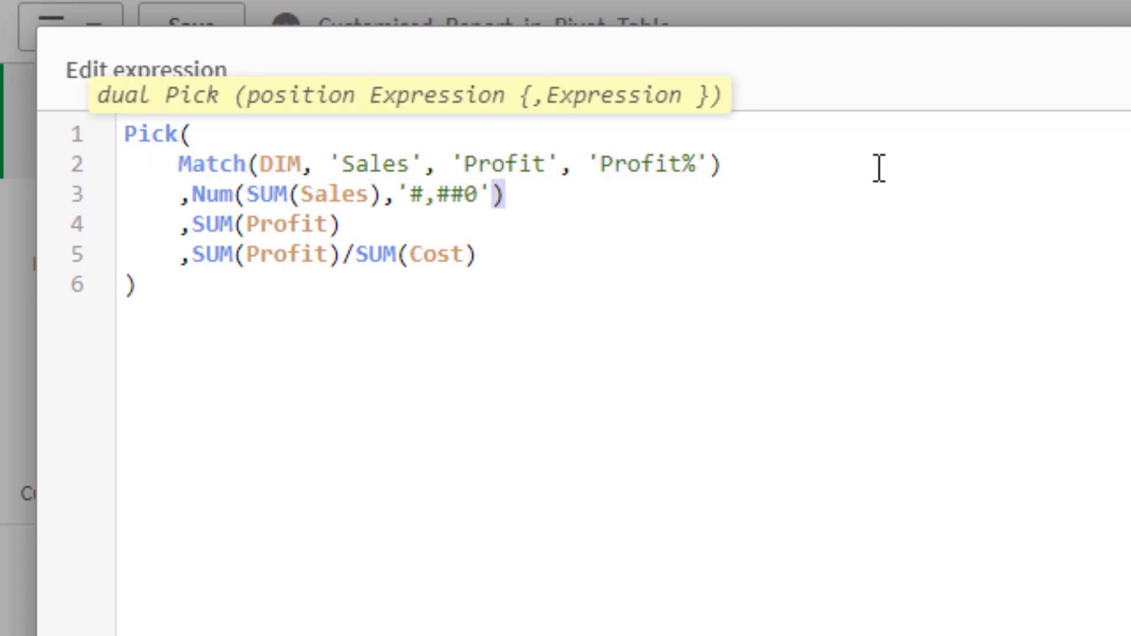
Step: Wrap SUM(Profit) in Num() with the same '#,##0' format
{"action": "key", "text": "shift+Left"}
{"action": "key", "text": "shift+Left"}
{"action": "key", "text": "shift+Left"}
{"action": "key", "text": "shift+Left"}
{"action": "key", "text": "shift+Left"}
{"action": "key", "text": "shift+Left"}
{"action": "key", "text": "shift+Left"}
{"action": "key", "text": "shift+Left"}
{"action": "key", "text": "shift+Left"}
{"action": "key", "text": "ctrl+c"}
{"action": "key", "text": "Down"}
{"action": "key", "text": "ctrl+v"}
{"action": "key", "text": "Home"}
{"action": "type", "text": "Num("}
Step: Format the Profit% branch as Num(...,'#,##0.00%') and apply the expression
{"action": "key", "text": "Down"}
{"action": "key", "text": "Left"}
{"action": "key", "text": "Left"}
{"action": "key", "text": "Left"}
{"action": "type", "text": "Num("}
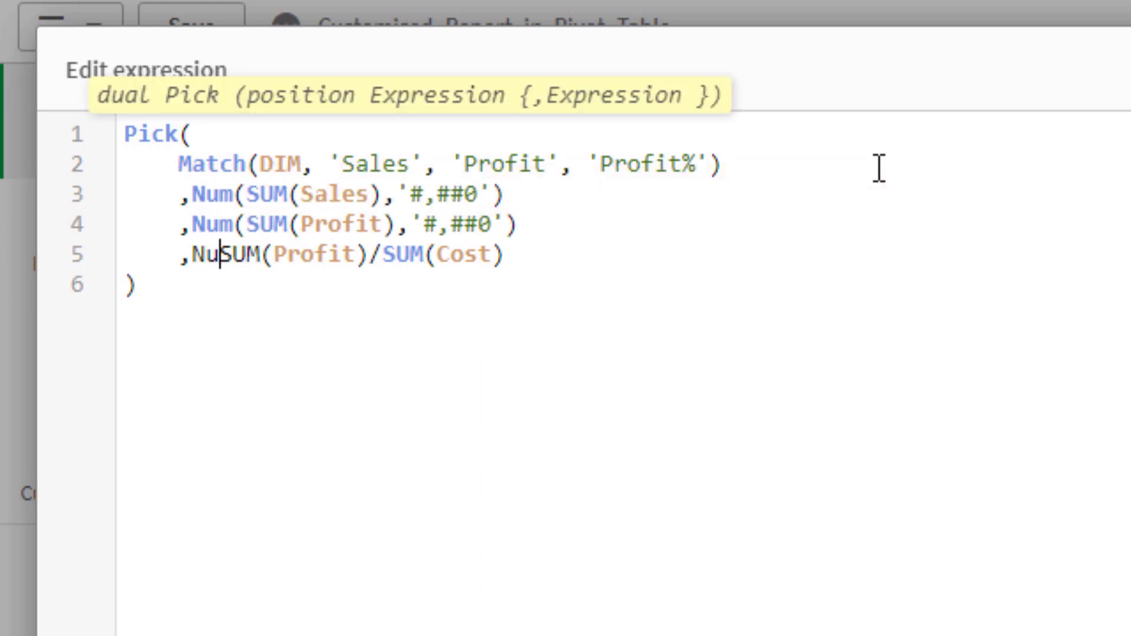
{"action": "key", "text": "End"}
{"action": "type", "text": ",'#,##0.00%')"}
{"action": "left_click", "coordinate": [854, 376]}
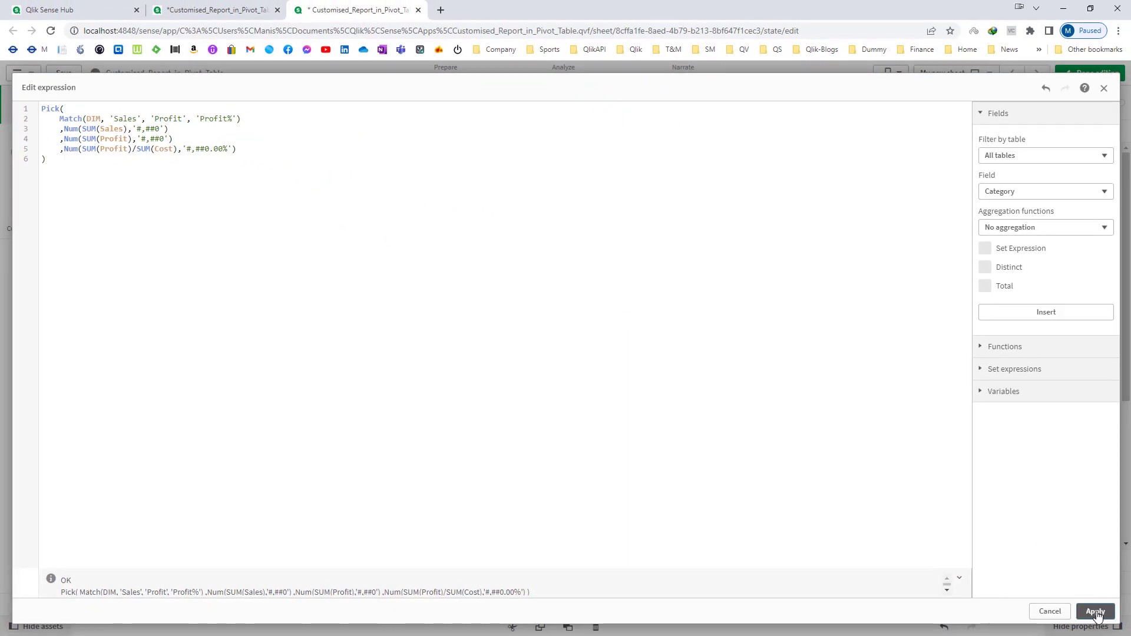
{"action": "left_click", "coordinate": [1095, 612]}
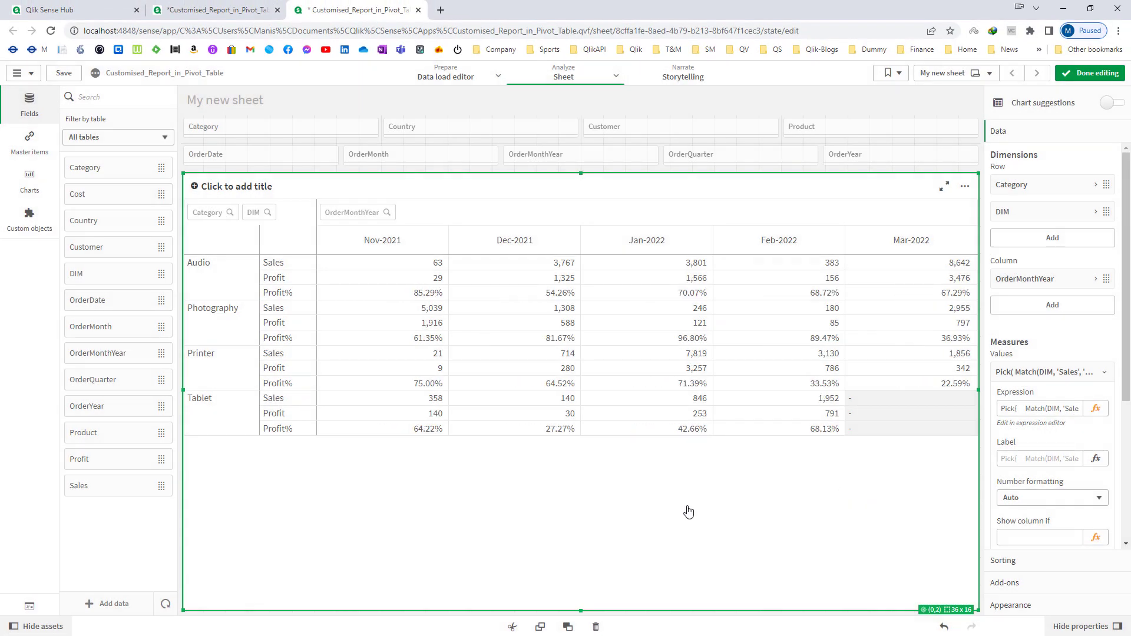
Step: Create the variable vColor1 with definition RGB(235, 235, 224) and return to the sheet
{"action": "left_click", "coordinate": [1085, 377]}
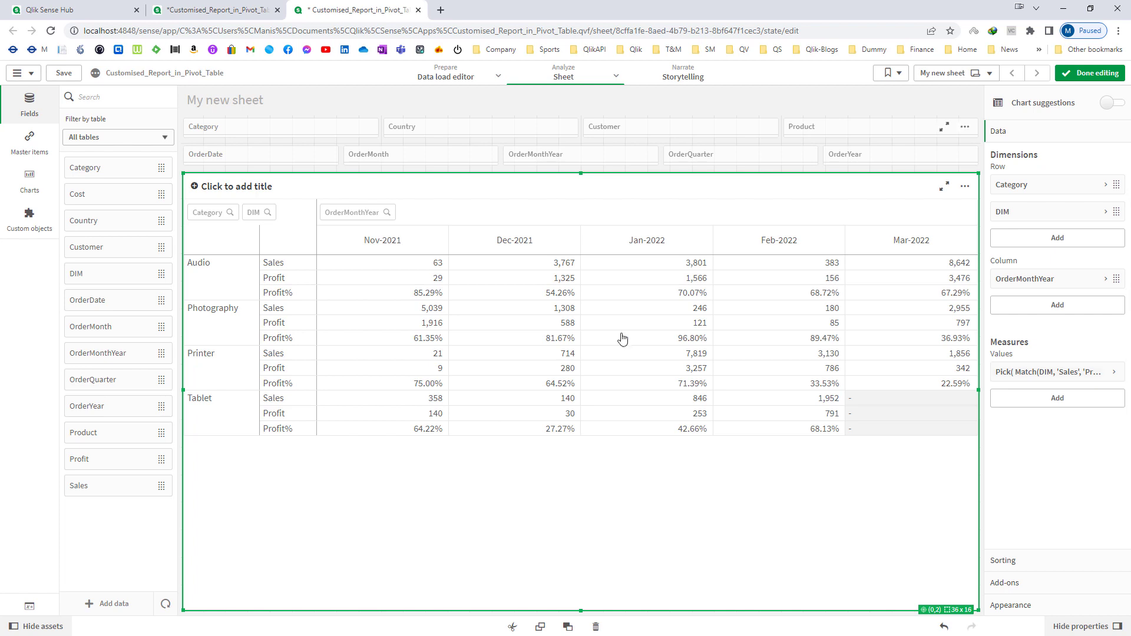
{"action": "left_click", "coordinate": [30, 605]}
{"action": "left_click", "coordinate": [839, 142]}
{"action": "left_click", "coordinate": [391, 295]}
{"action": "type", "text": "vCo"}
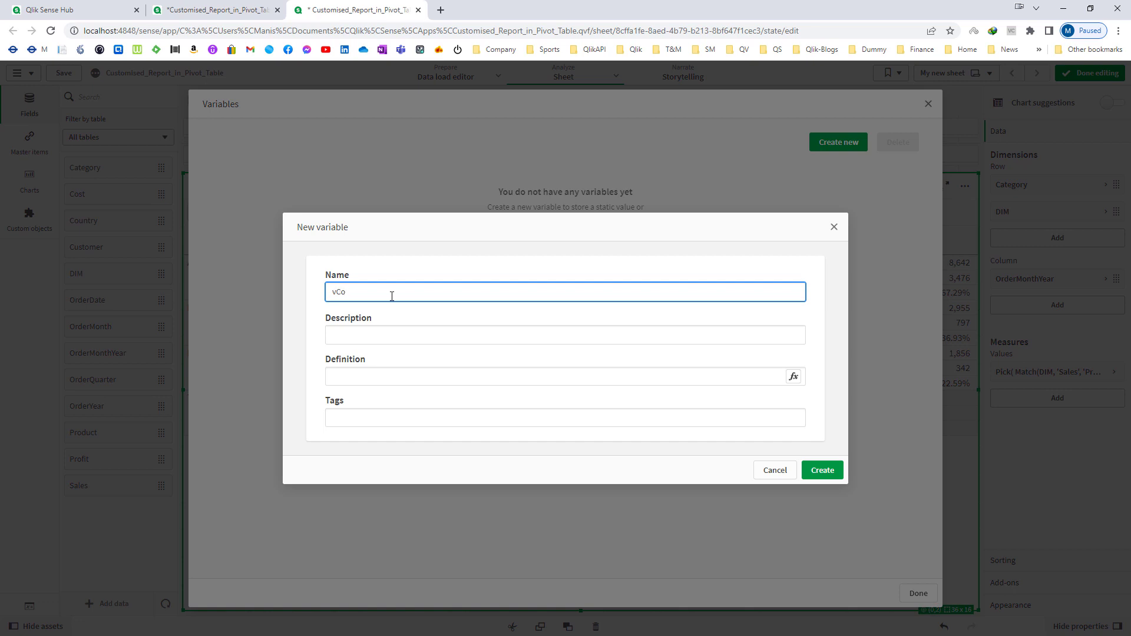
{"action": "left_click", "coordinate": [409, 375]}
{"action": "key", "text": "ctrl+v"}
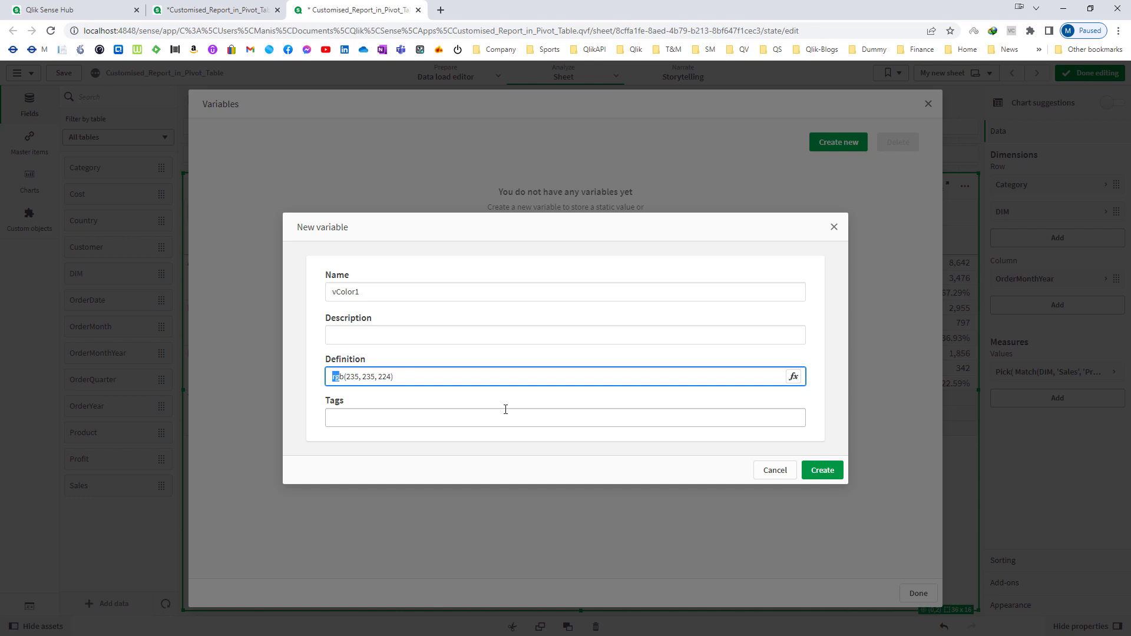
{"action": "type", "text": "RGB"}
{"action": "left_click", "coordinate": [810, 471]}
{"action": "left_click", "coordinate": [630, 90]}
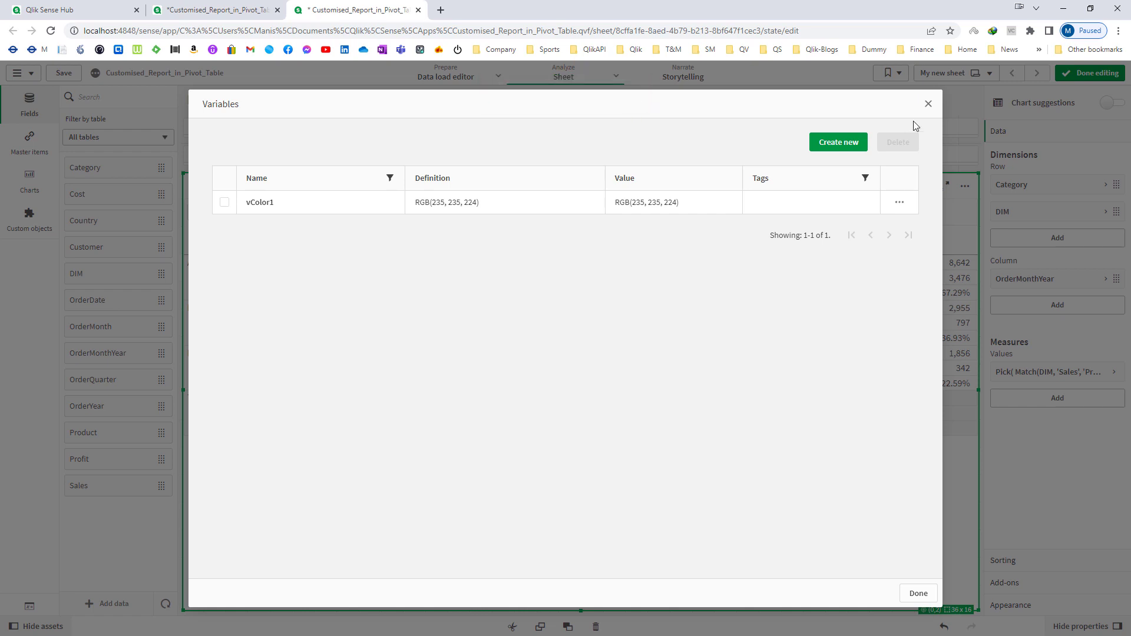
{"action": "left_click", "coordinate": [929, 104]}
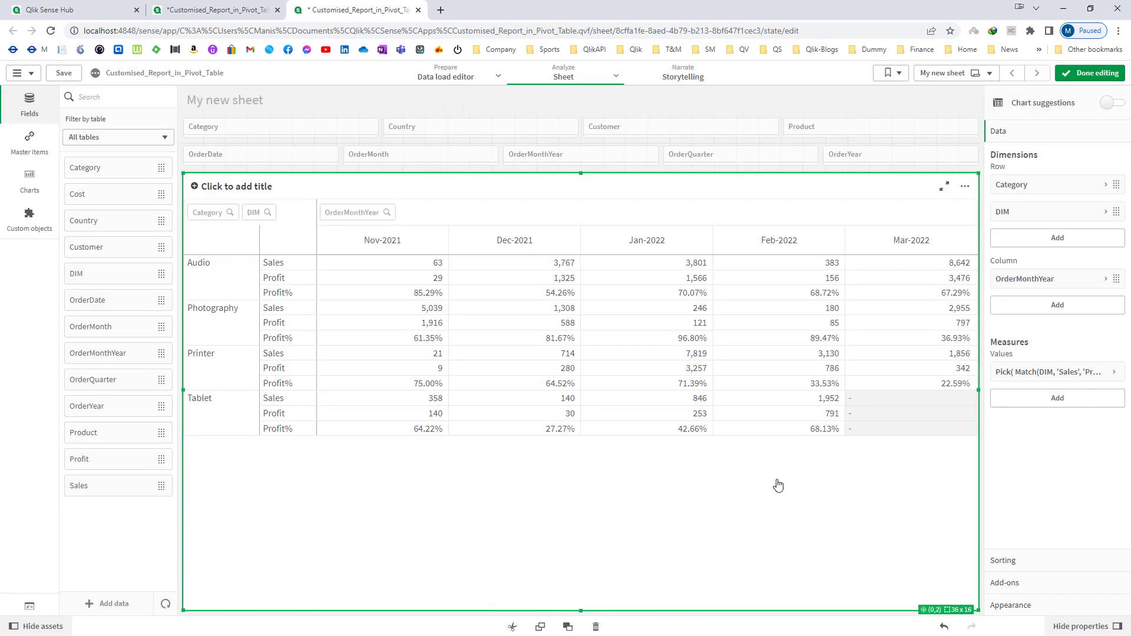
Step: Add a RowNo() measure to the pivot table
{"action": "left_click", "coordinate": [1022, 398]}
{"action": "left_click", "coordinate": [1106, 426]}
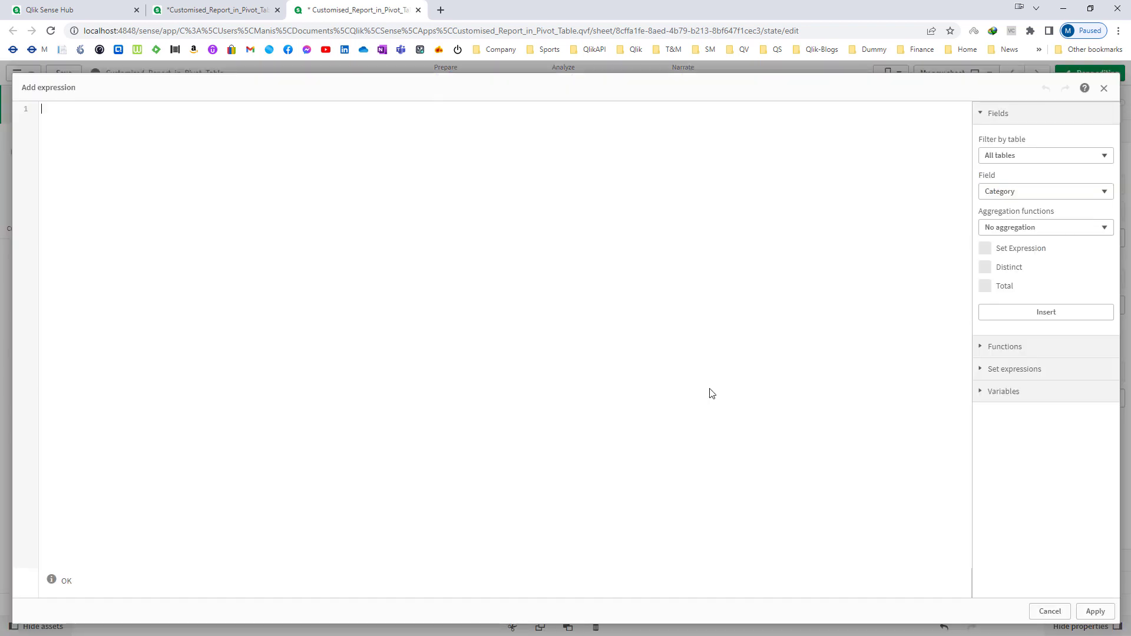
{"action": "type", "text": "RowNo()"}
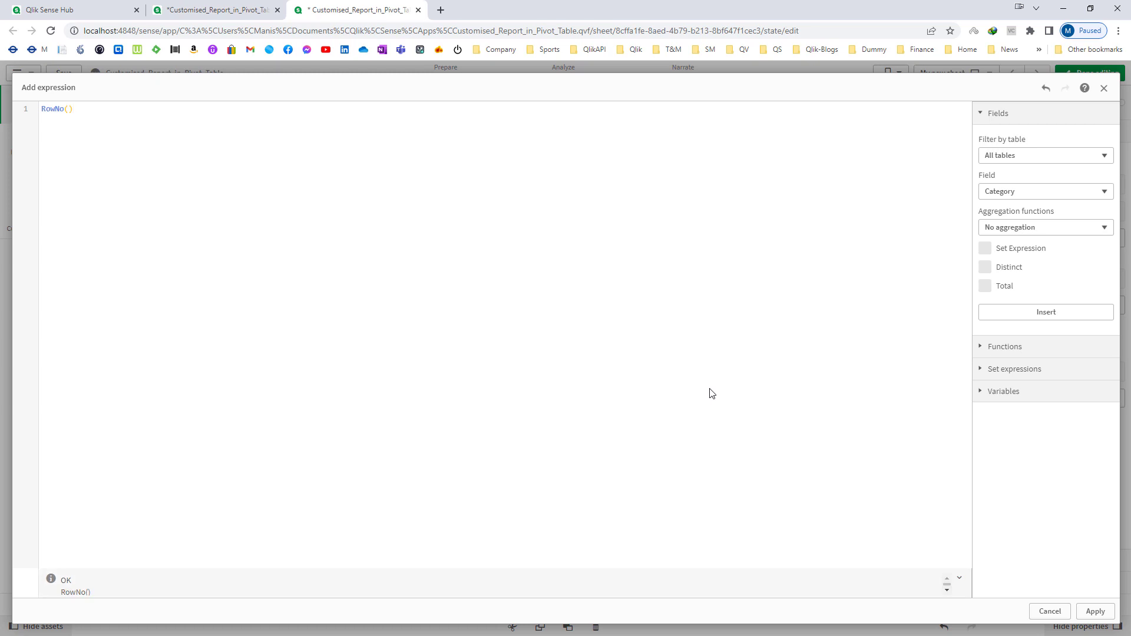
{"action": "left_click", "coordinate": [1095, 611]}
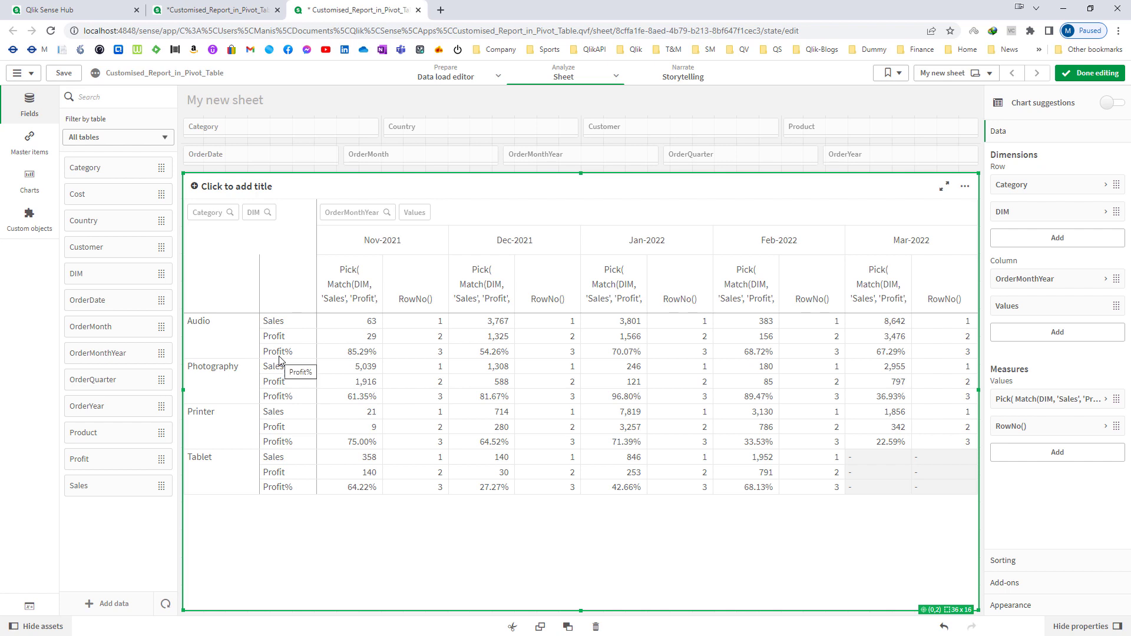
Step: Add a second measure with the expression RowNo(Total)
{"action": "left_click", "coordinate": [1057, 452]}
{"action": "left_click", "coordinate": [1106, 279]}
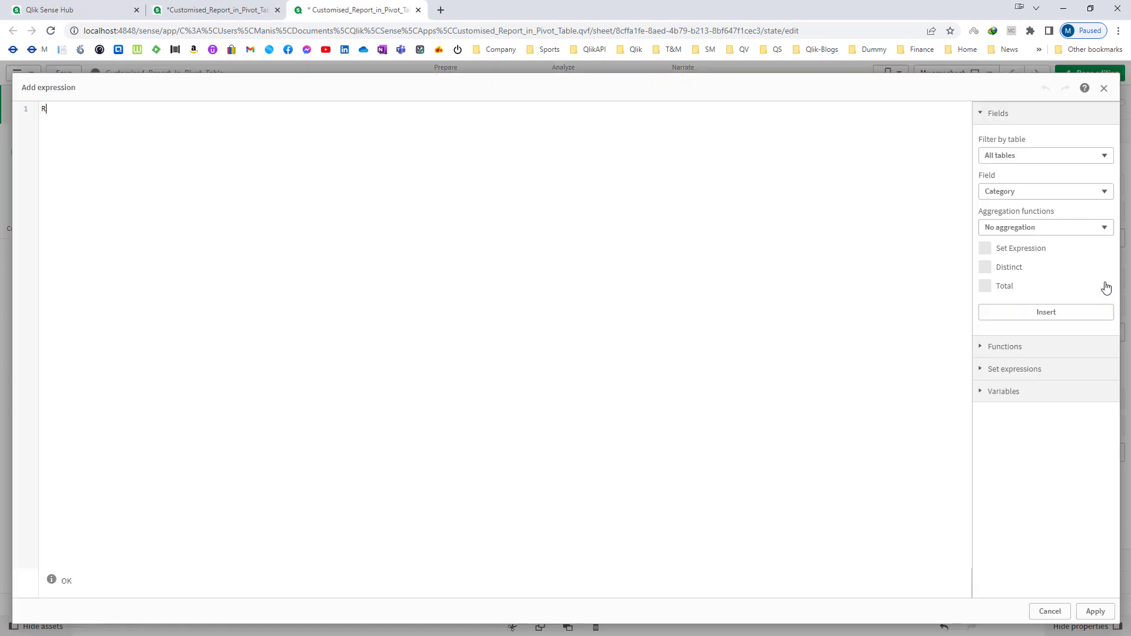
{"action": "type", "text": "RowNoT"}
{"action": "key", "text": "BackSpace"}
{"action": "type", "text": "(Total)"}
{"action": "left_click", "coordinate": [1095, 611]}
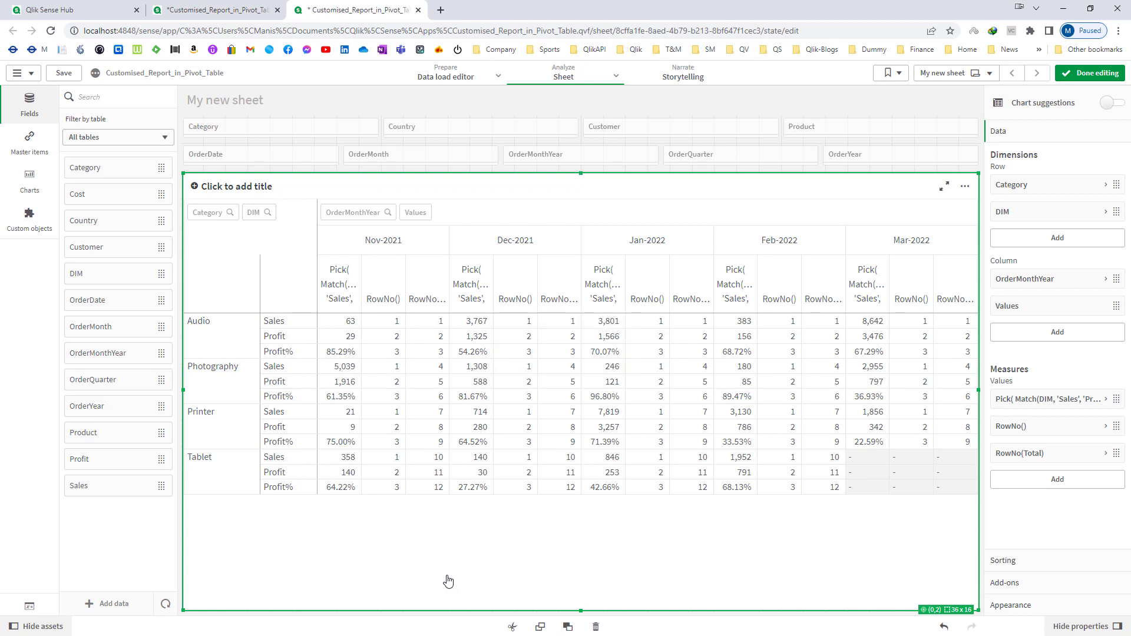
Step: Change the RowNo(Total) measure to Odd(RowNo(Total))
{"action": "left_click", "coordinate": [1025, 453]}
{"action": "left_click", "coordinate": [1096, 490]}
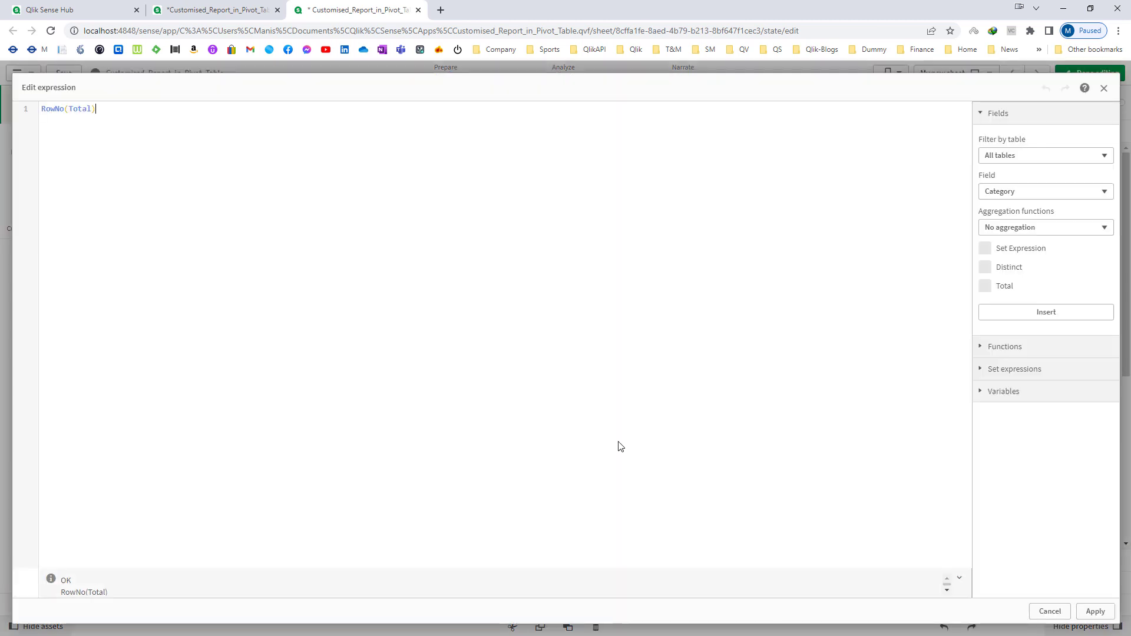
{"action": "type", "text": "Odd("}
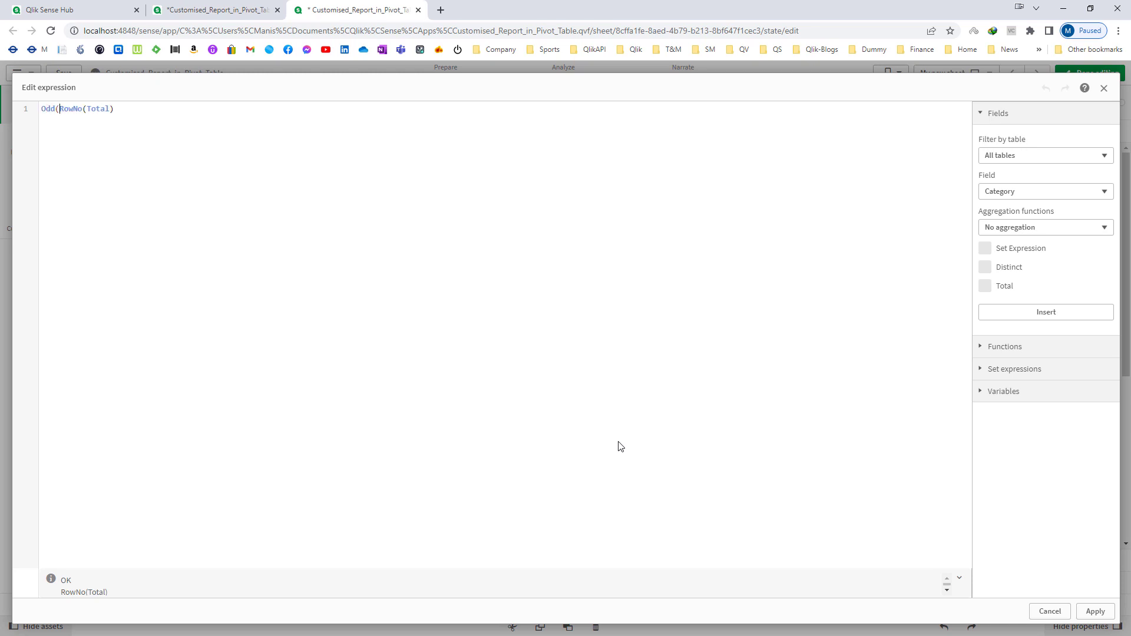
{"action": "left_click", "coordinate": [1095, 611]}
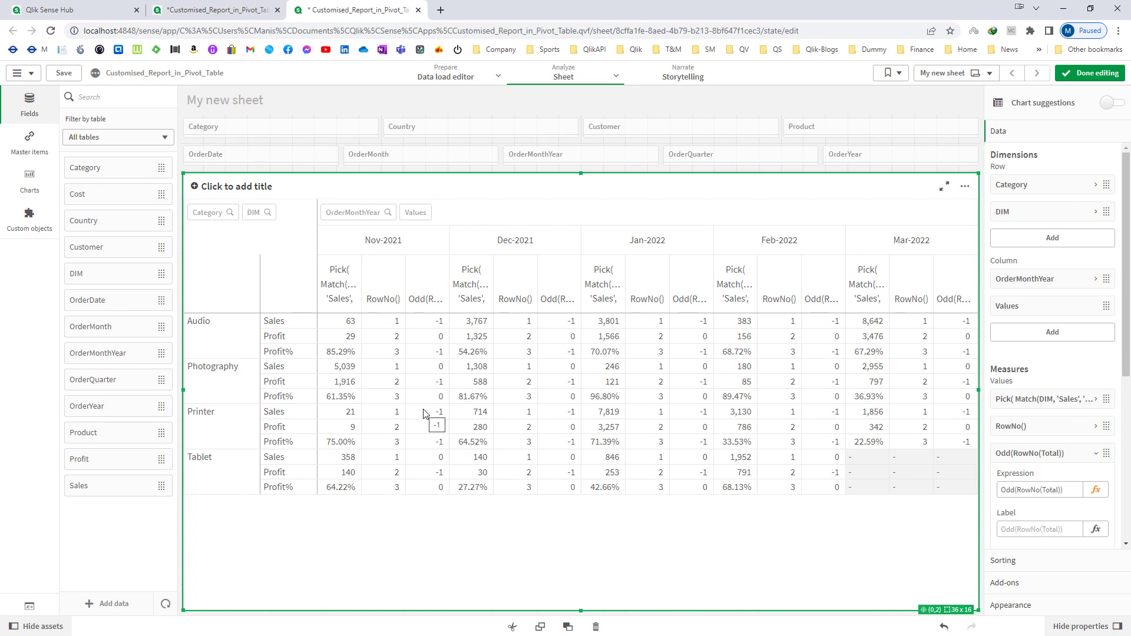
Step: Change the test measure to IF(Odd(RowNo(Total)),$(vColor1))
{"action": "left_click", "coordinate": [1096, 491]}
{"action": "type", "text": "IF("}
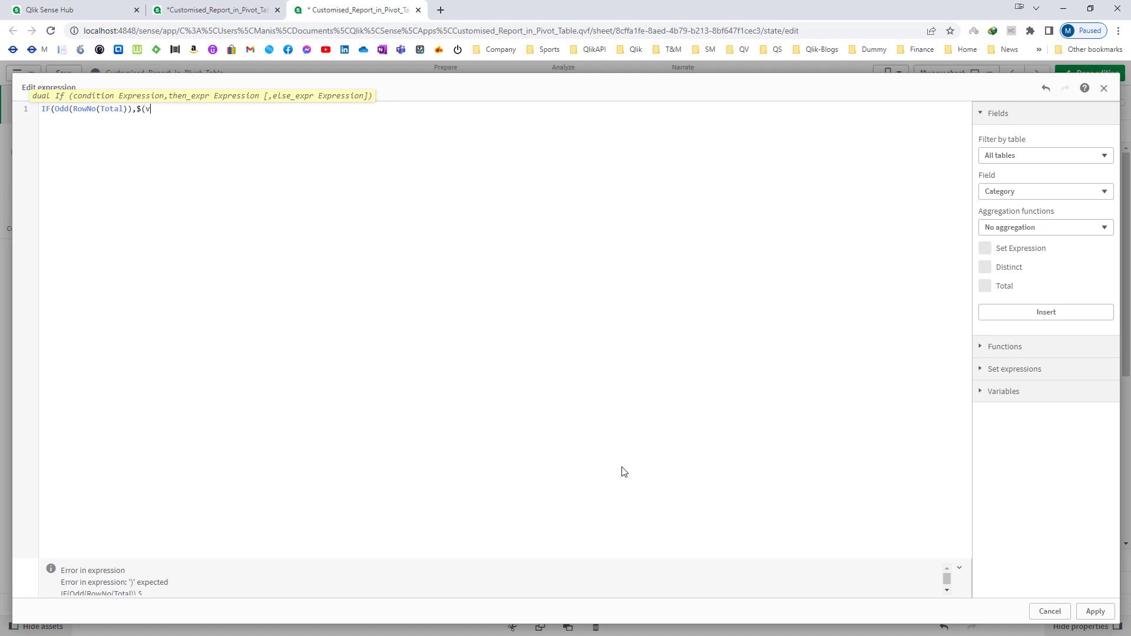
{"action": "type", "text": ")"}
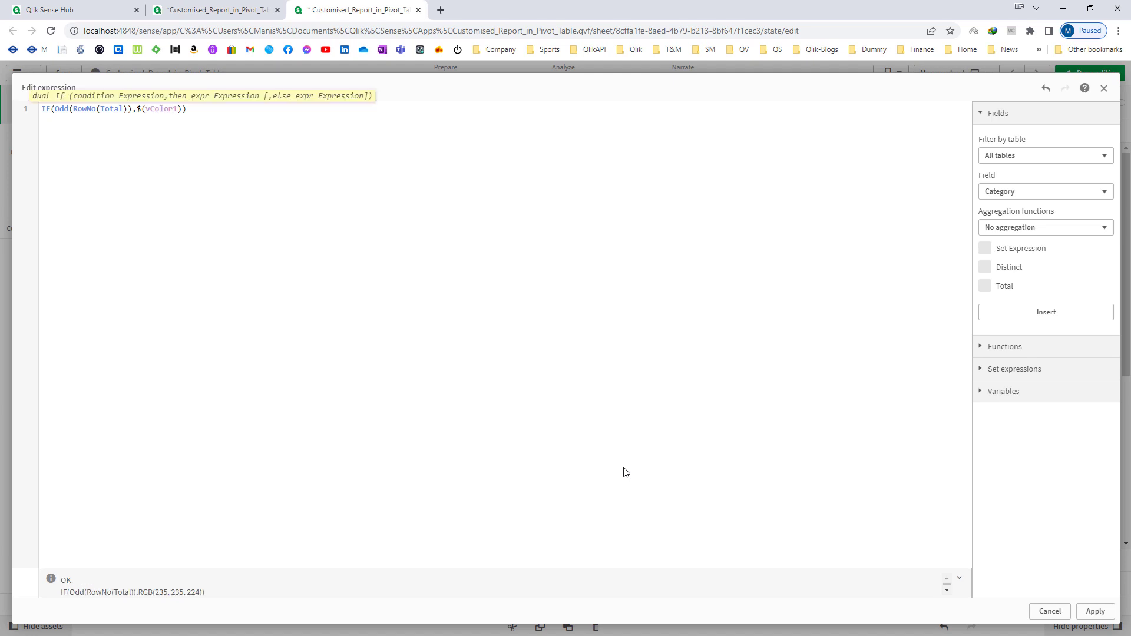
{"action": "left_click", "coordinate": [1085, 616]}
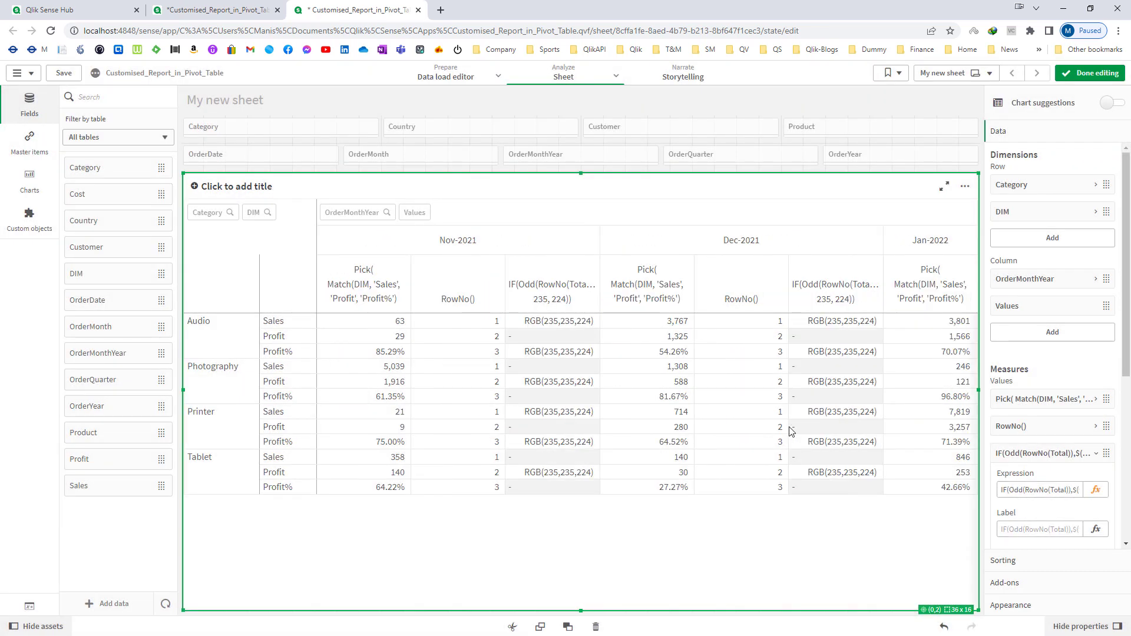
Step: Use the copied IF expression as the Category dimension's background colour
{"action": "left_click", "coordinate": [1045, 492]}
{"action": "key", "text": "ctrl+a"}
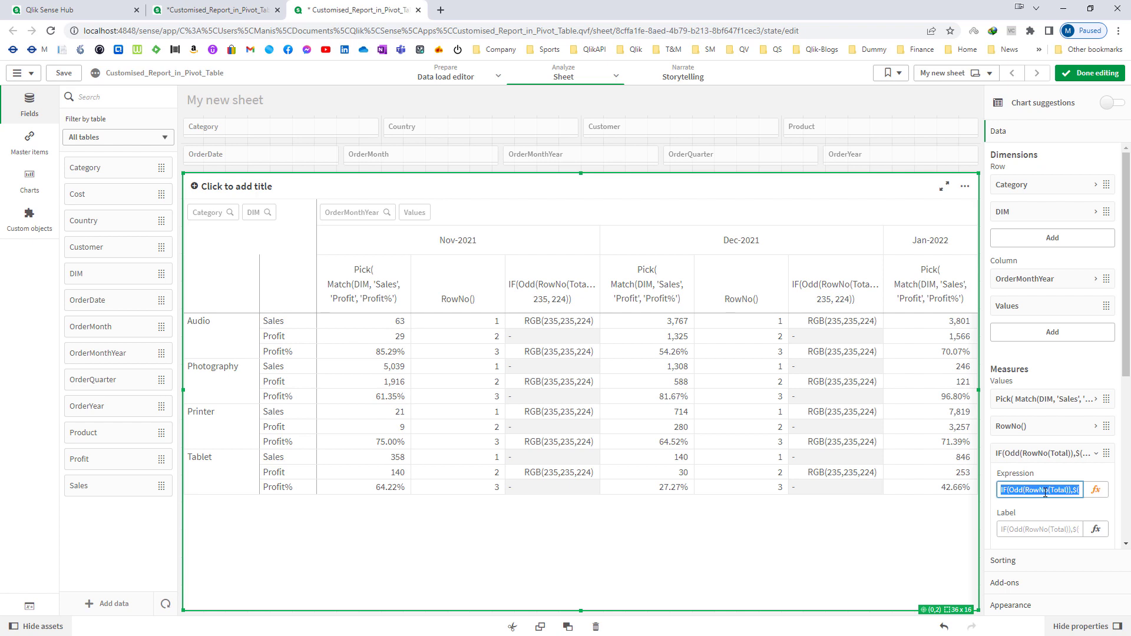
{"action": "left_click", "coordinate": [1047, 185]}
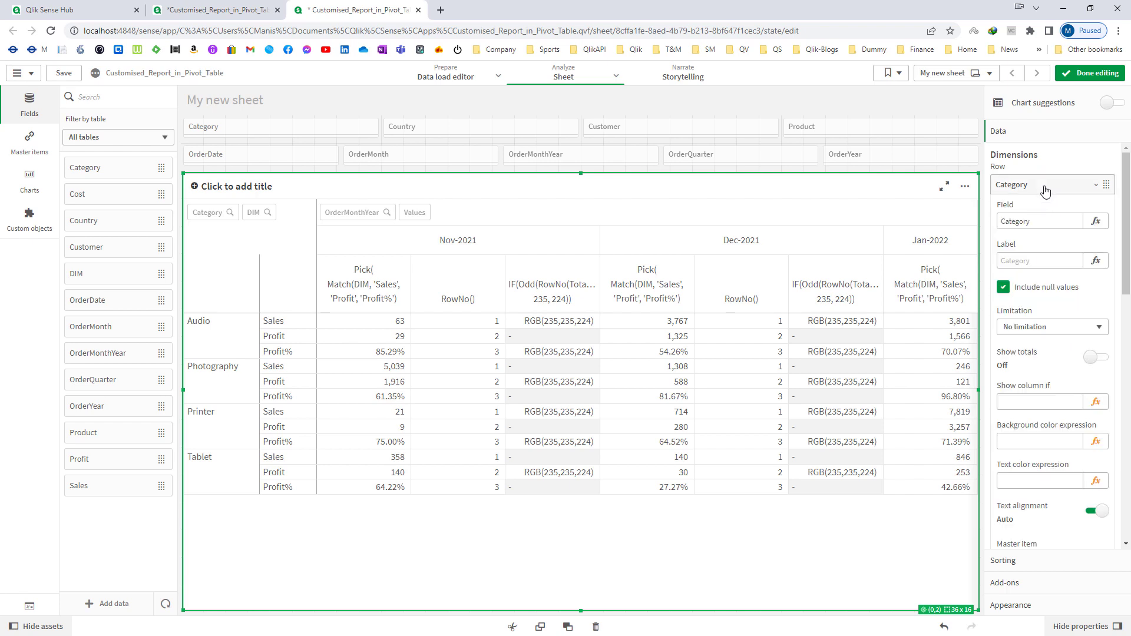
{"action": "left_click", "coordinate": [1094, 441]}
{"action": "type", "text": "IF(Odd(RowNo(Total)),$(vColor1))"}
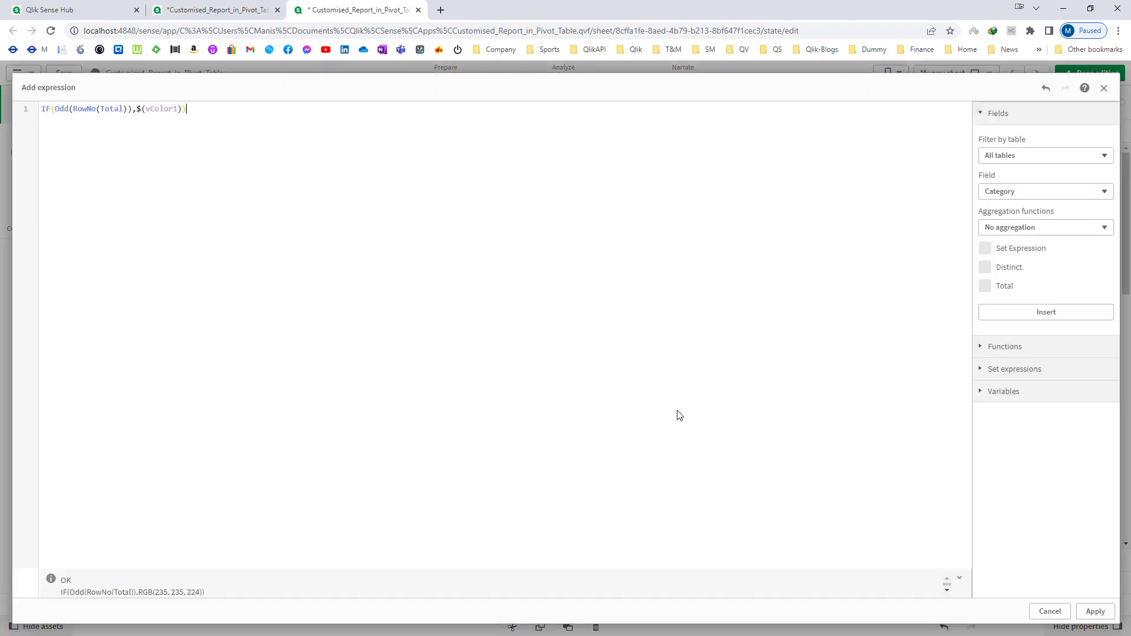
{"action": "left_click", "coordinate": [1095, 610]}
{"action": "left_click", "coordinate": [583, 436]}
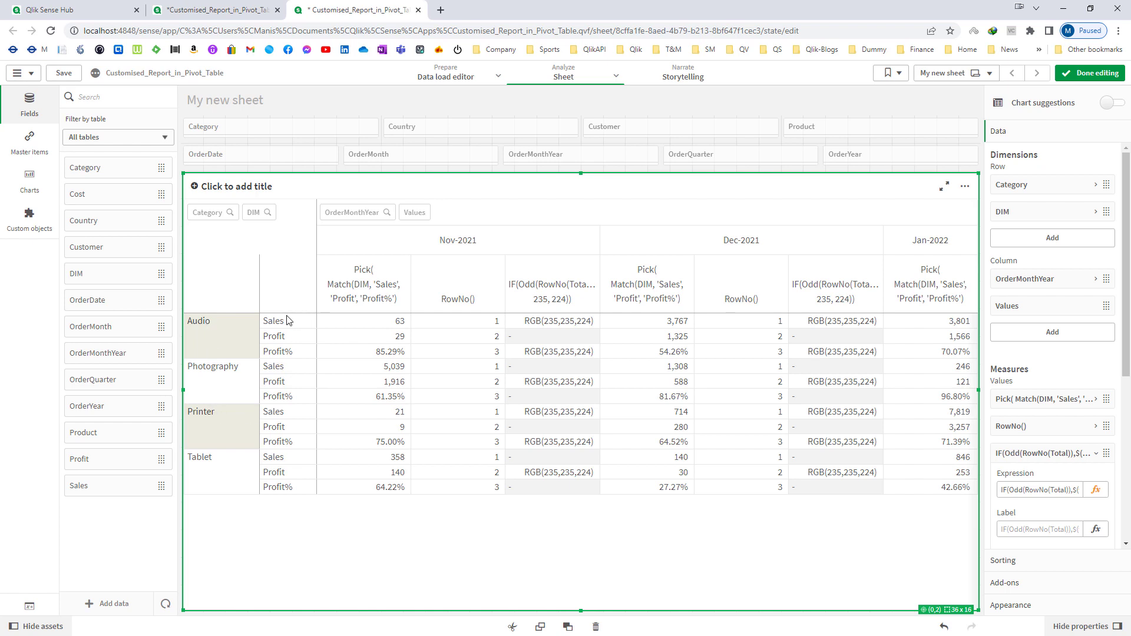
Step: Set the DIM dimension's background colour to the alternating row colour expression
{"action": "left_click", "coordinate": [1010, 216]}
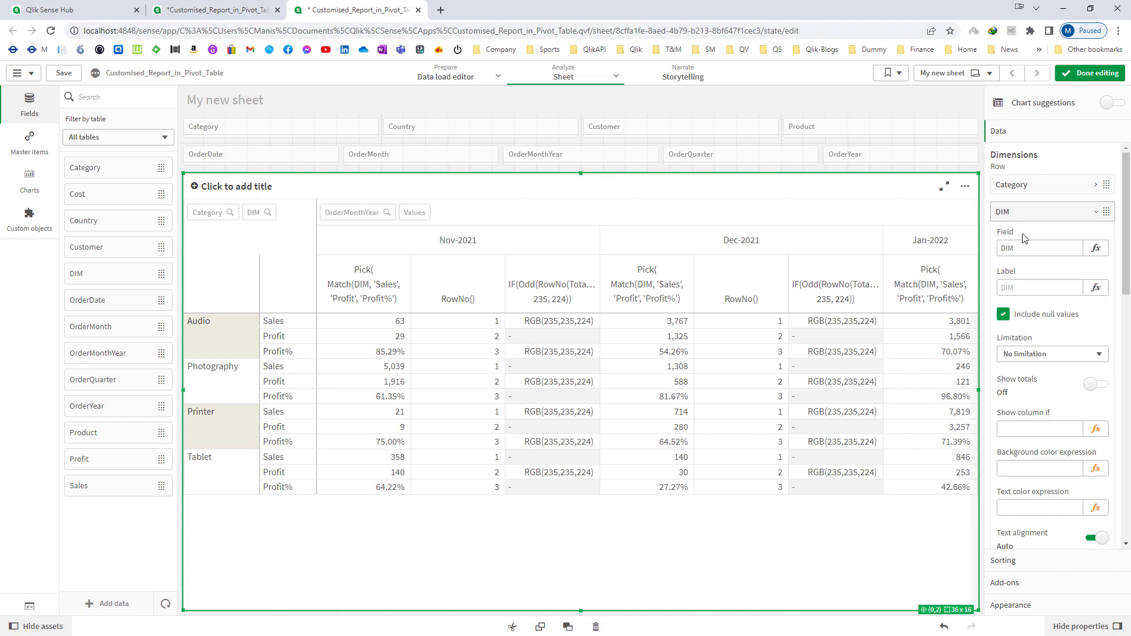
{"action": "left_click", "coordinate": [1096, 469]}
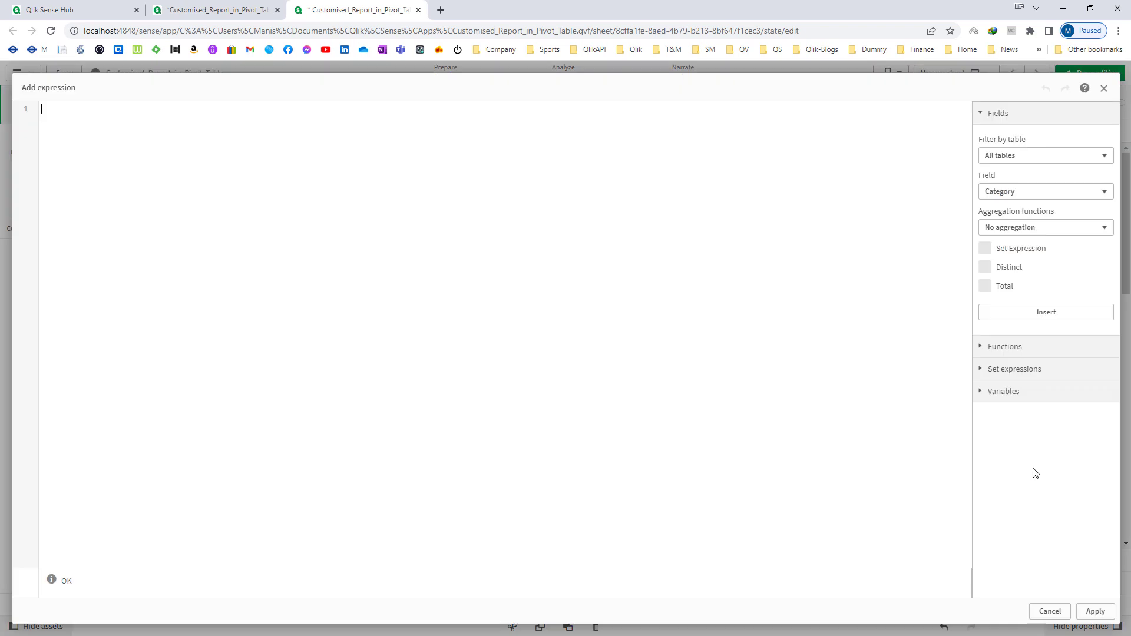
{"action": "type", "text": "IF(Odd(RowNo(Total)),$(vColor1))"}
{"action": "left_click", "coordinate": [1096, 612]}
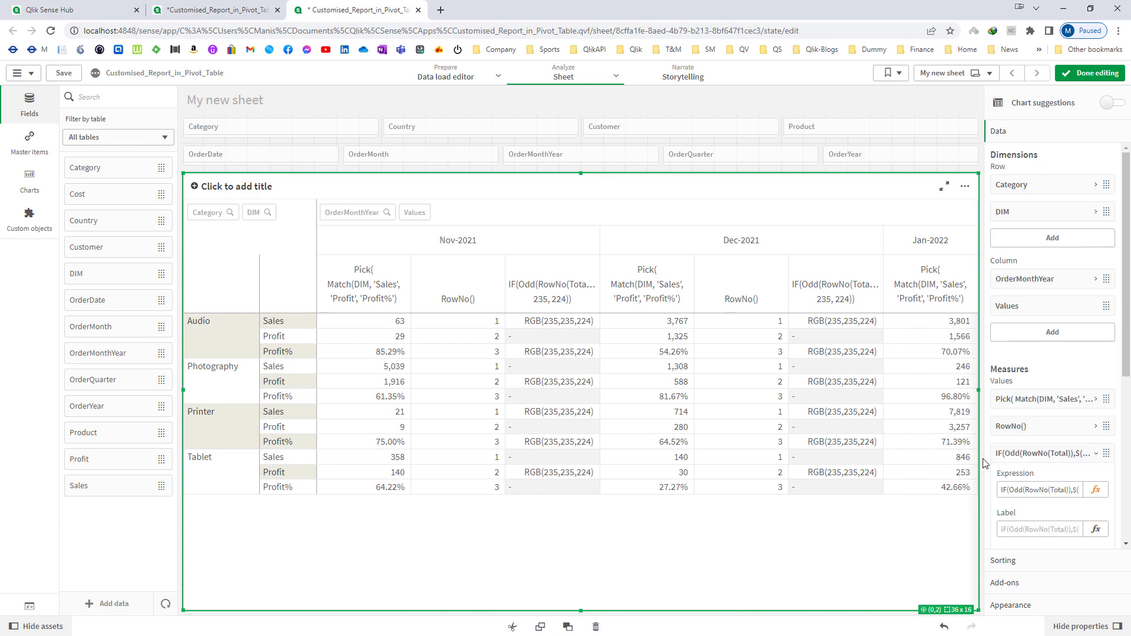
{"action": "left_click", "coordinate": [995, 455]}
Step: Add a new measure RowNo(Total)/3
{"action": "left_click", "coordinate": [1028, 487]}
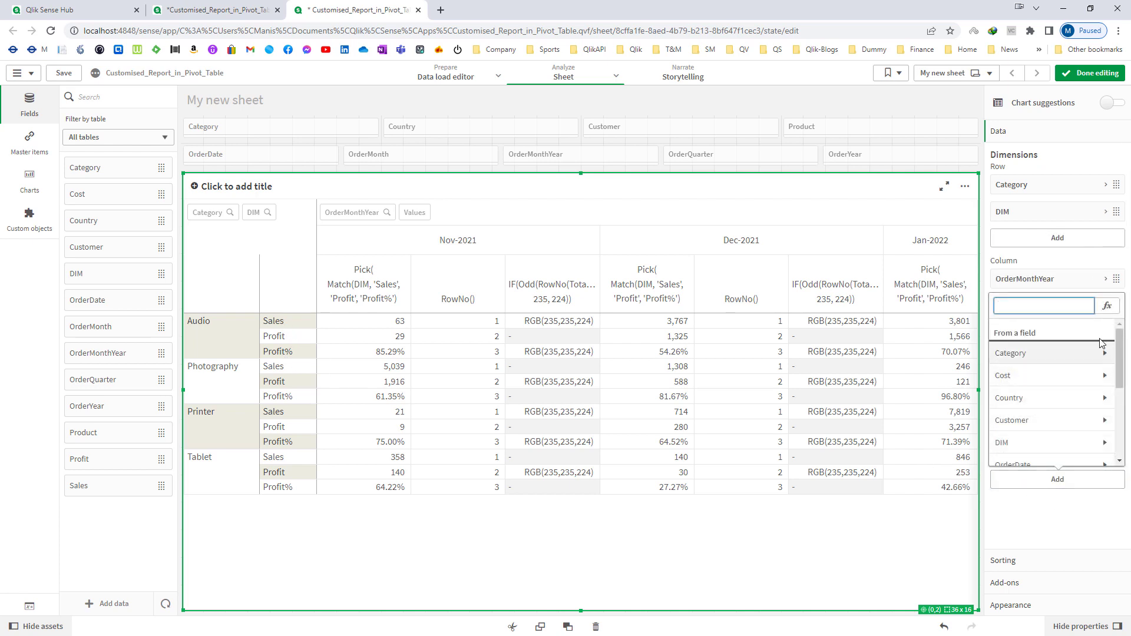
{"action": "left_click", "coordinate": [1110, 306]}
{"action": "type", "text": "RowNo(Total)"}
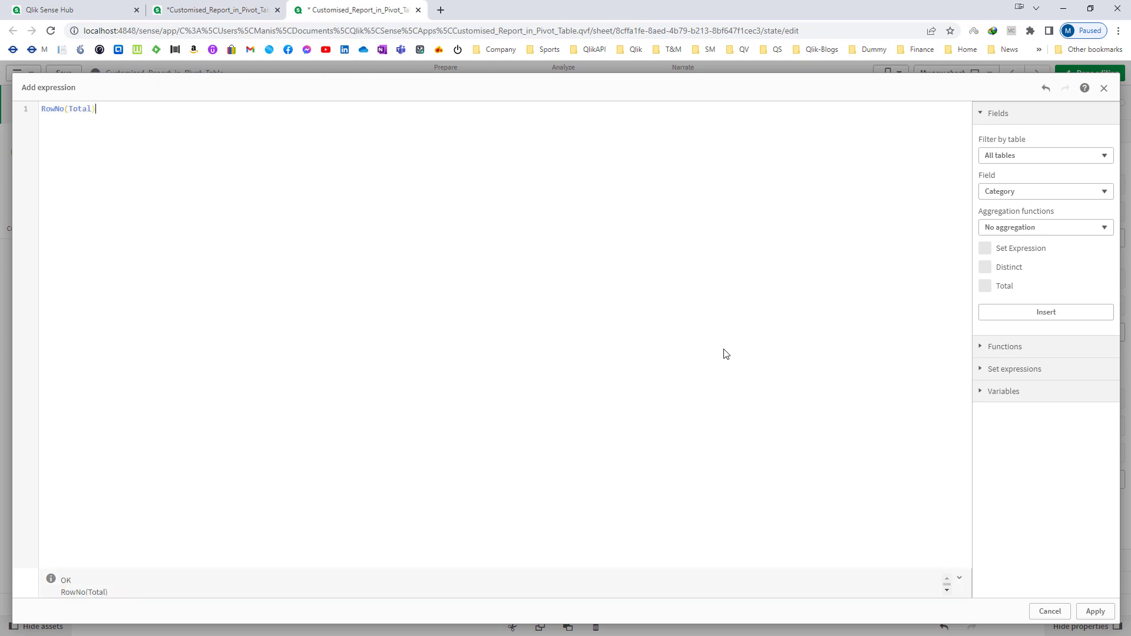
{"action": "type", "text": "/3"}
{"action": "left_click", "coordinate": [1095, 611]}
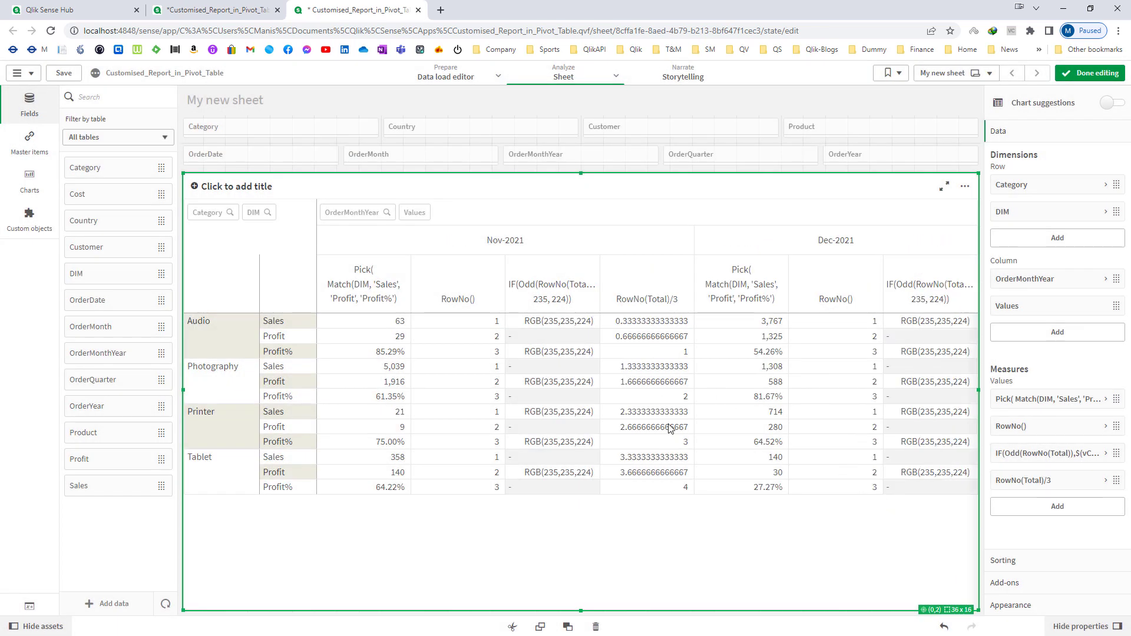
Step: Wrap the measure to read Odd(Ceil(RowNo(Total)/3))
{"action": "left_click", "coordinate": [1091, 481]}
{"action": "left_click", "coordinate": [1096, 517]}
{"action": "type", "text": "Ceil(RowNo(Total)/3)/3)"}
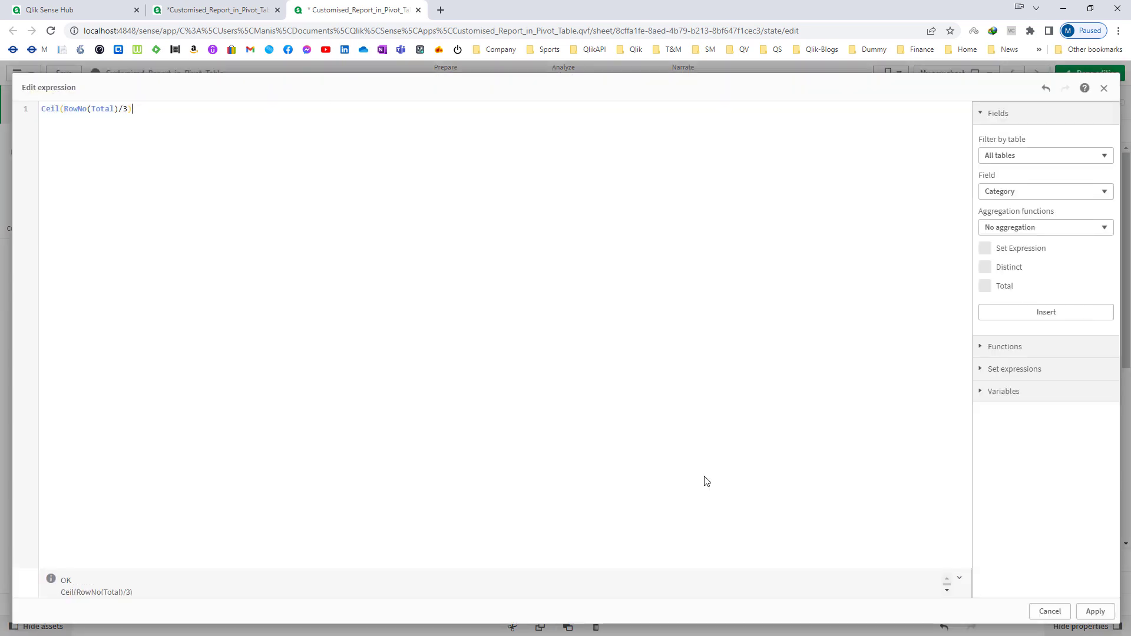
{"action": "left_click", "coordinate": [1094, 612]}
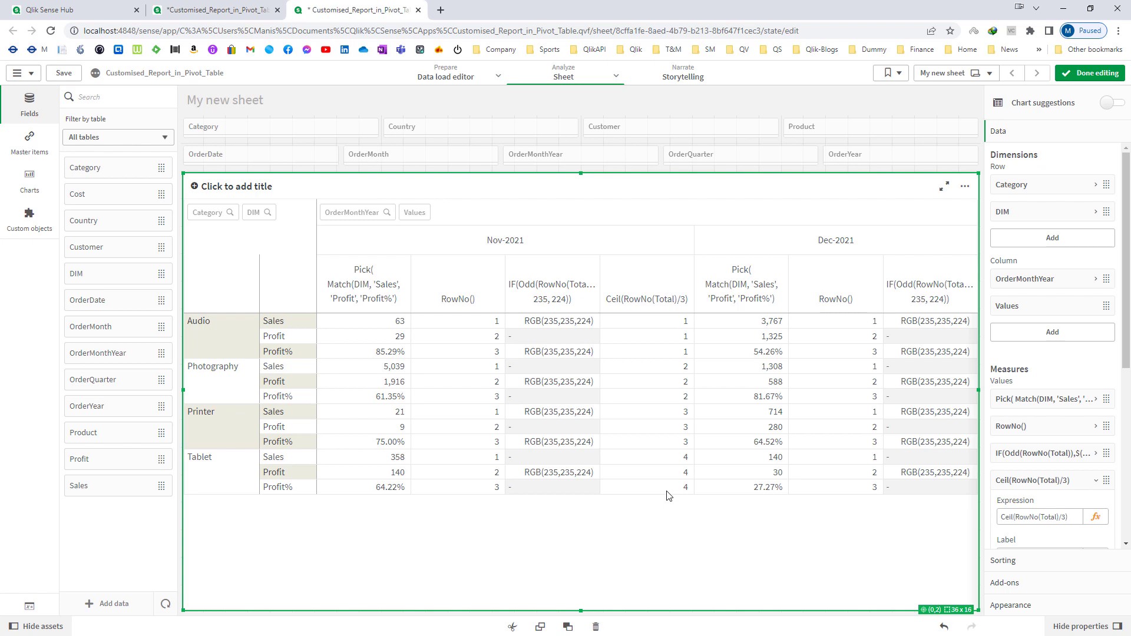
{"action": "left_click", "coordinate": [1095, 518]}
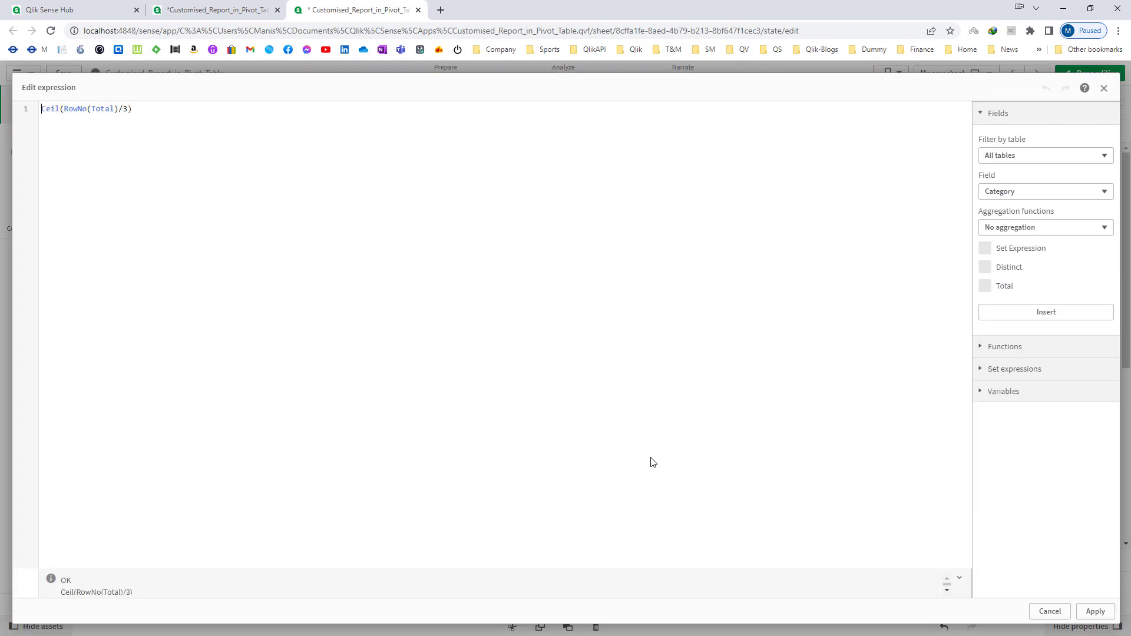
{"action": "type", "text": "Odd("}
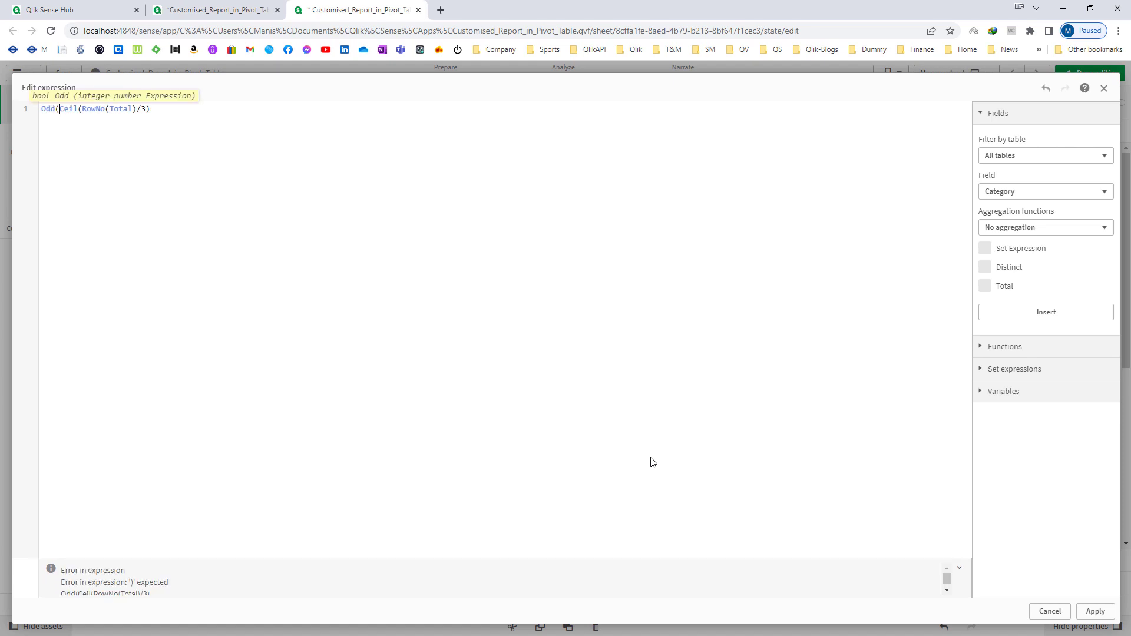
{"action": "type", "text": ")"}
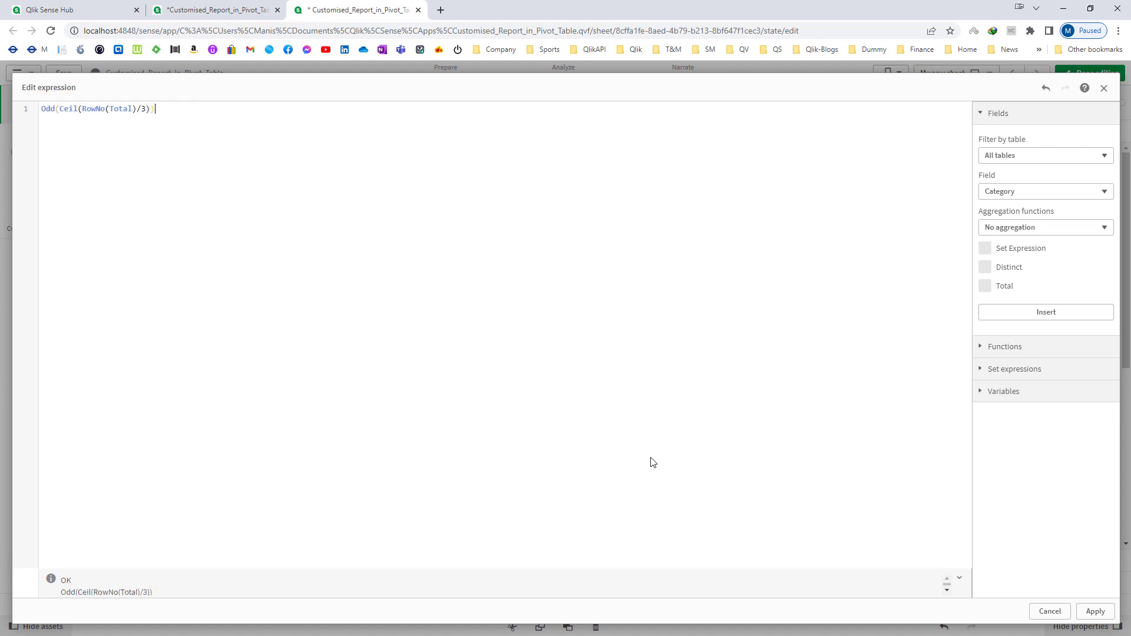
{"action": "left_click", "coordinate": [1095, 611]}
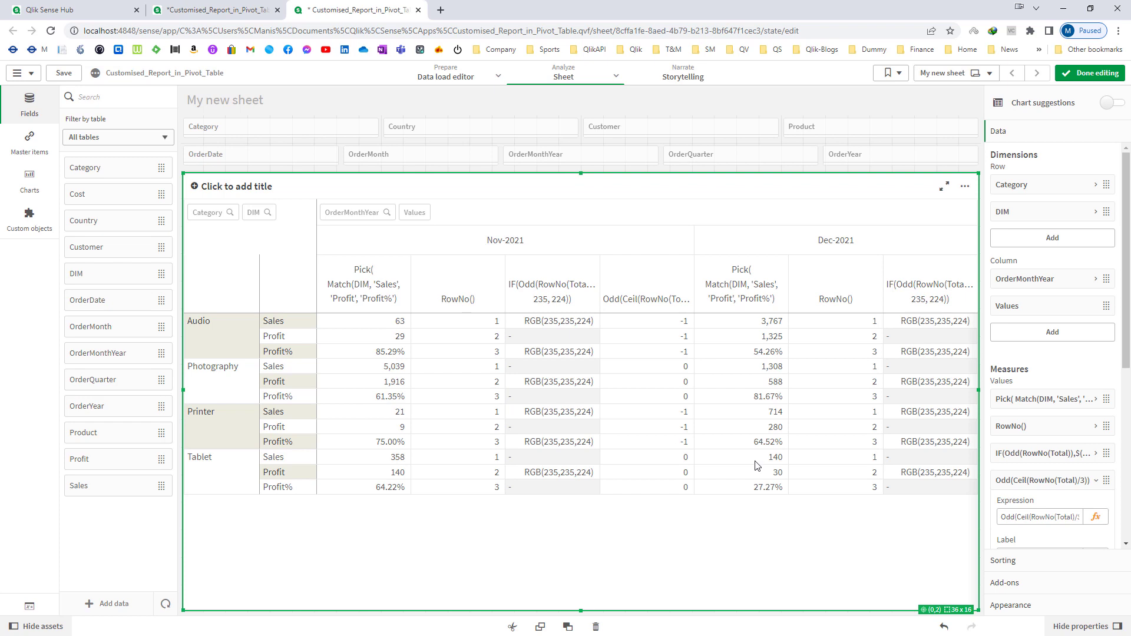
Step: Turn it into IF(Odd(Ceil(RowNo(Total)/3)),'$(vColor1)') and copy the expression
{"action": "left_click", "coordinate": [1095, 516]}
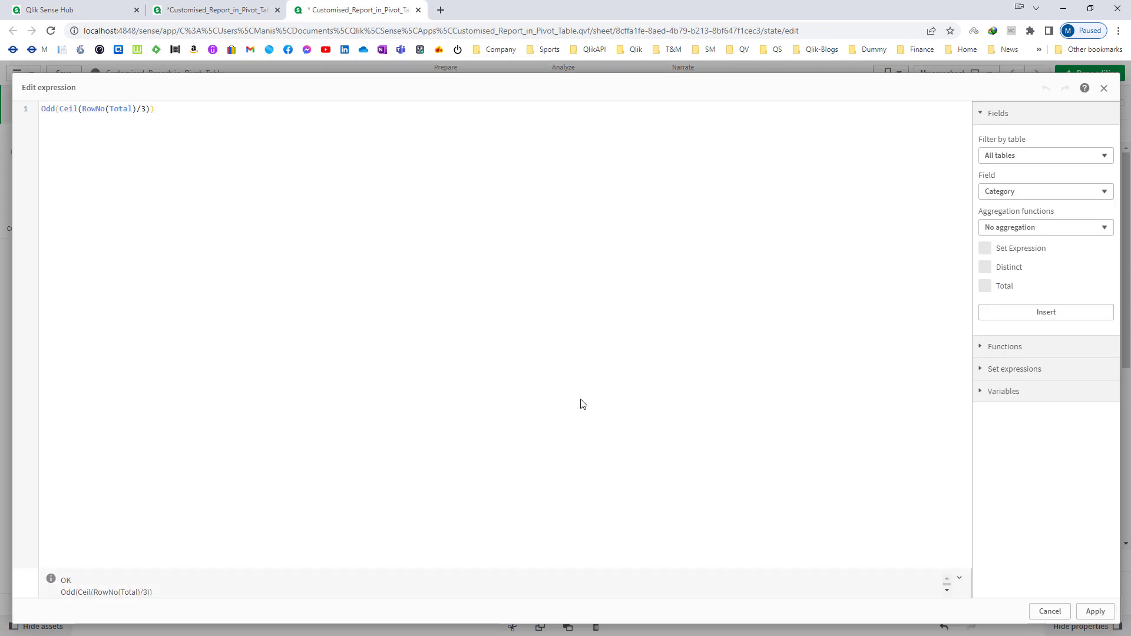
{"action": "type", "text": "IF("}
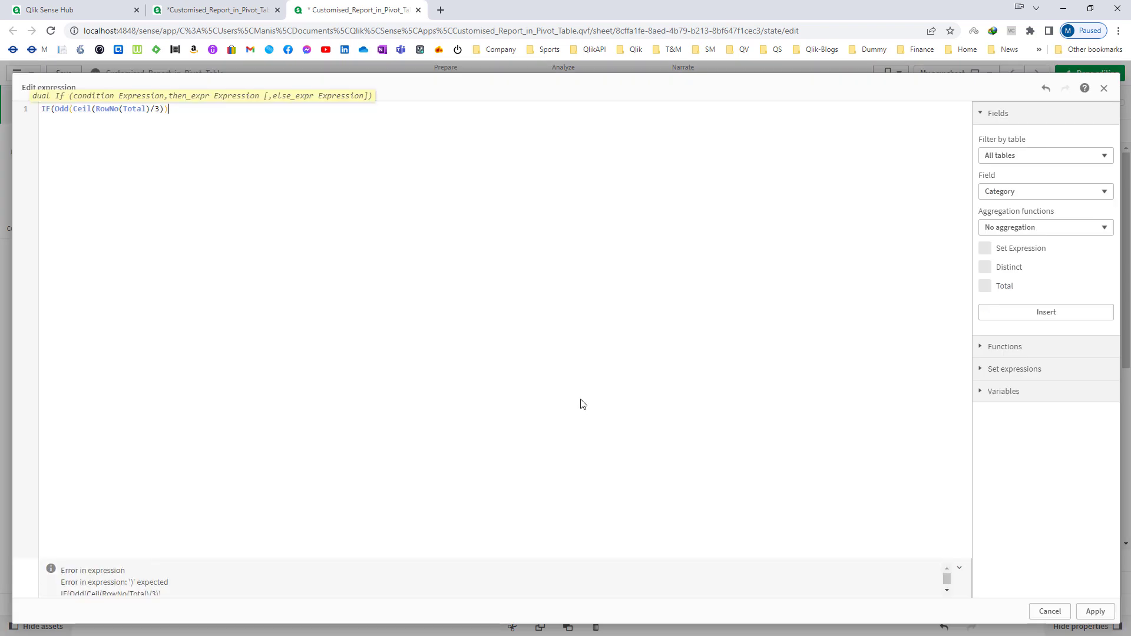
{"action": "type", "text": ",'$(vCo"}
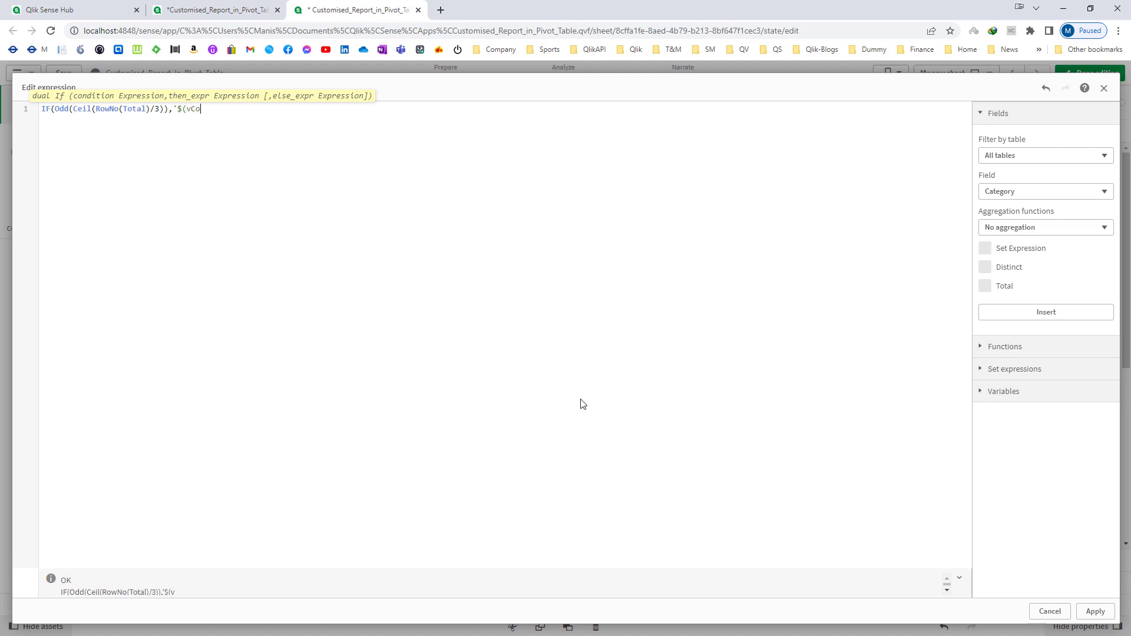
{"action": "type", "text": "lor1)"}
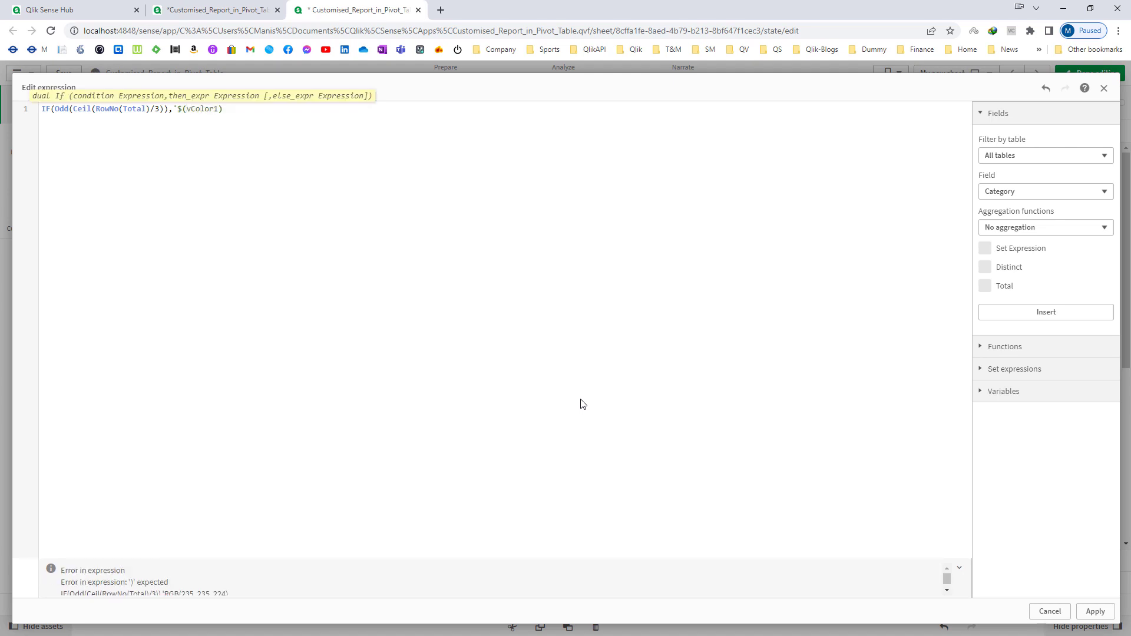
{"action": "type", "text": "')"}
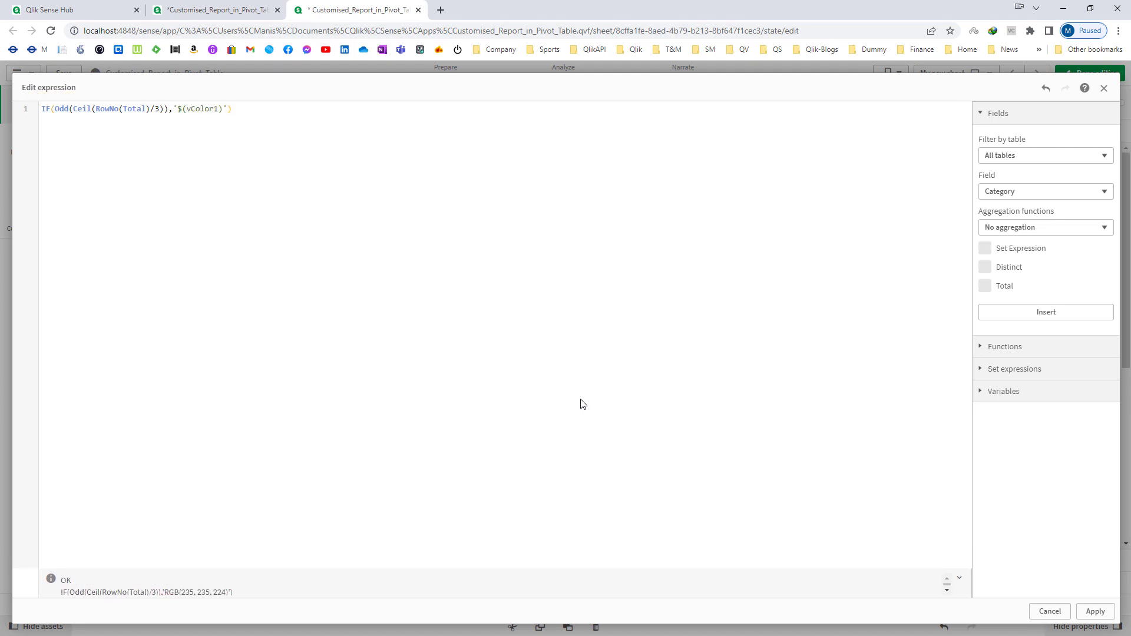
{"action": "key", "text": "ctrl+a"}
{"action": "key", "text": "ctrl+c"}
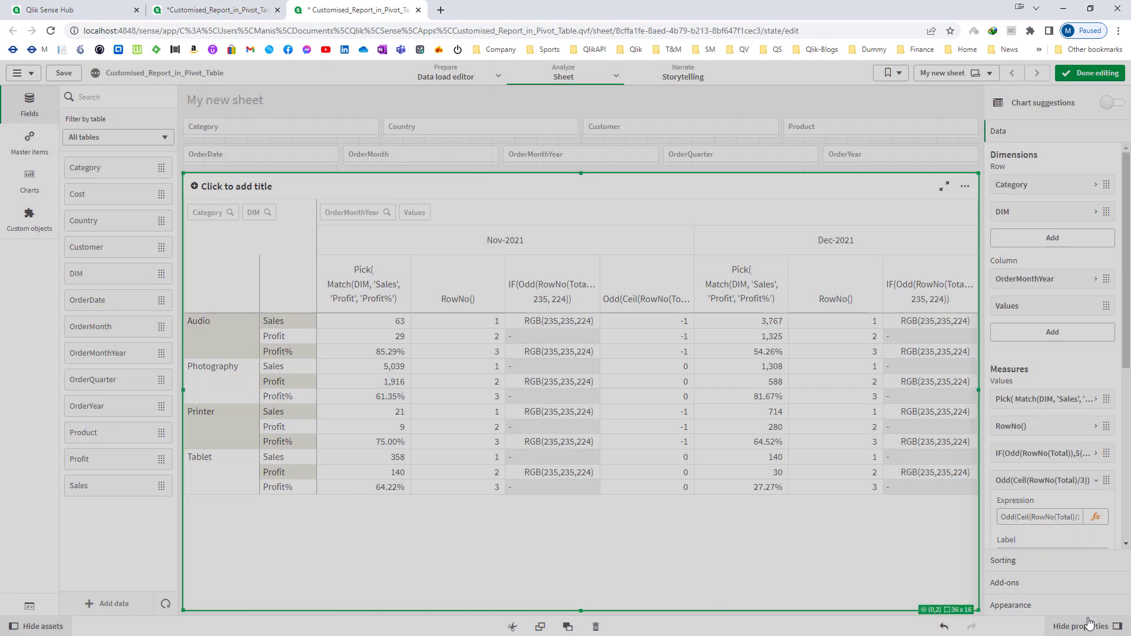
{"action": "left_click", "coordinate": [1093, 610]}
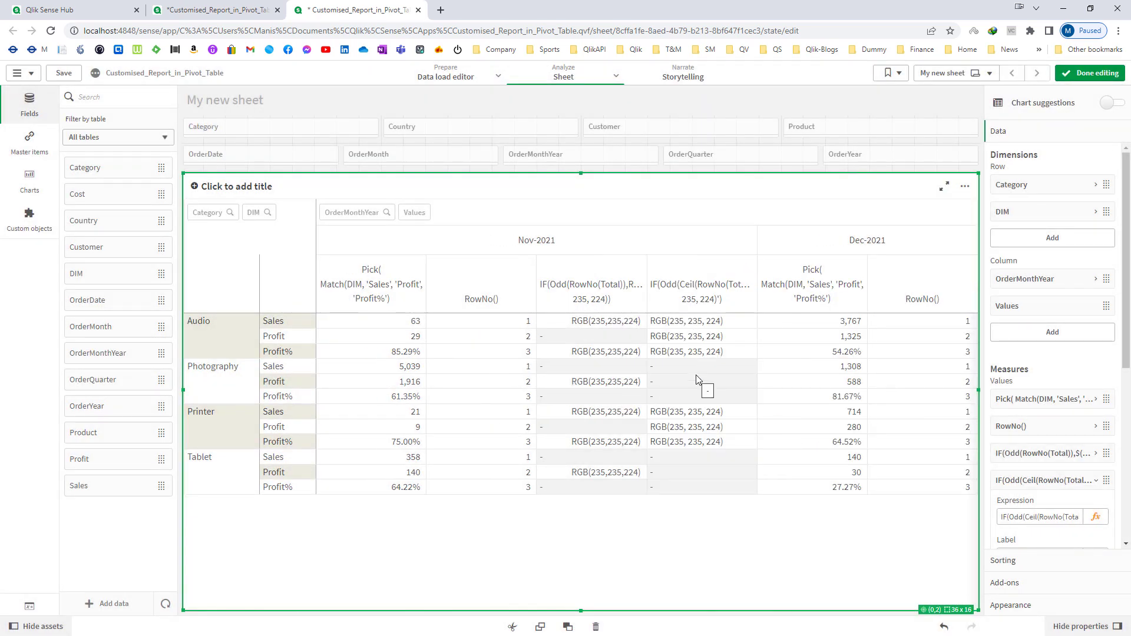
Step: Replace the DIM background colour with the Ceil-based block colour expression
{"action": "left_click", "coordinate": [999, 522]}
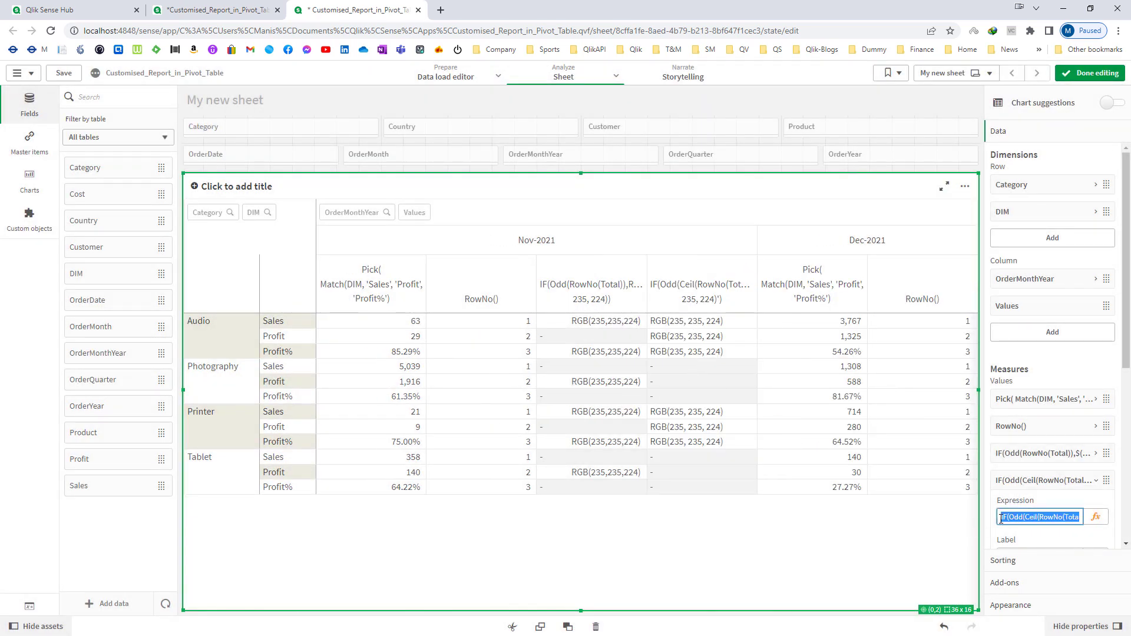
{"action": "left_click", "coordinate": [1038, 211]}
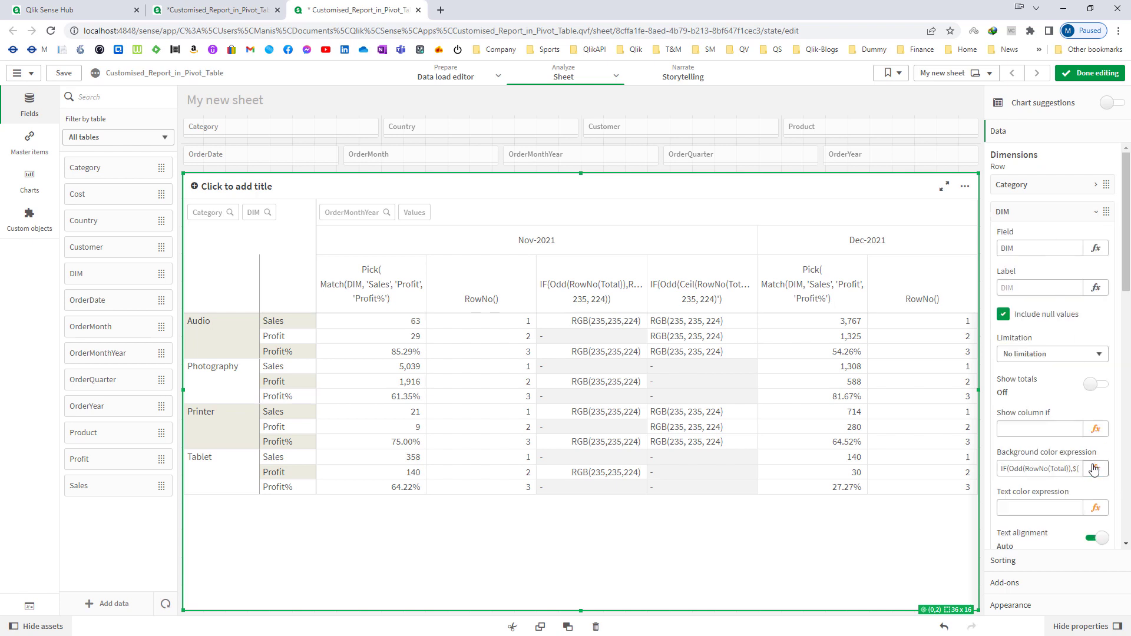
{"action": "left_click", "coordinate": [1095, 468]}
{"action": "key", "text": "ctrl+a"}
{"action": "key", "text": "ctrl+v"}
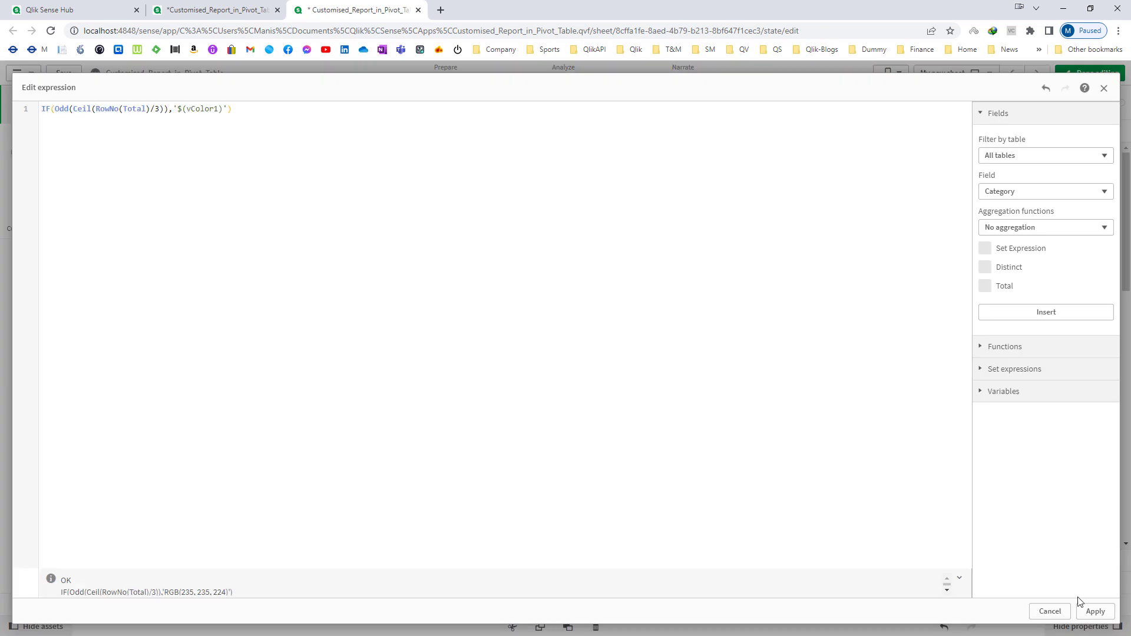
{"action": "left_click", "coordinate": [1094, 611]}
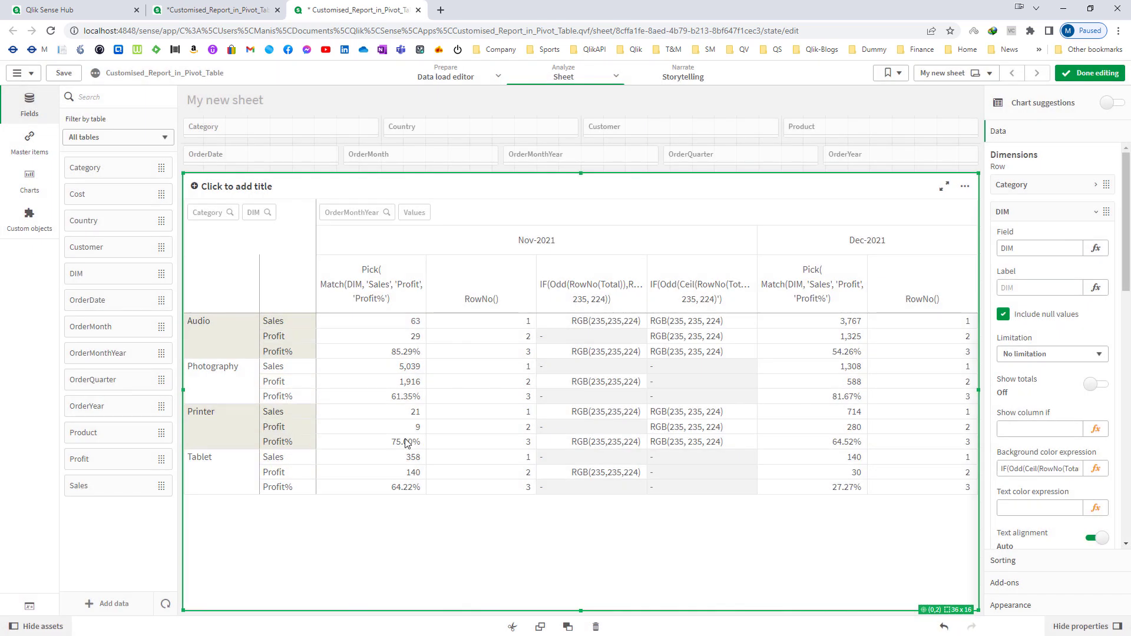
{"action": "left_click", "coordinate": [1037, 214]}
Step: Apply the same block colour expression as the Pick measure's background colour
{"action": "left_click", "coordinate": [1048, 399]}
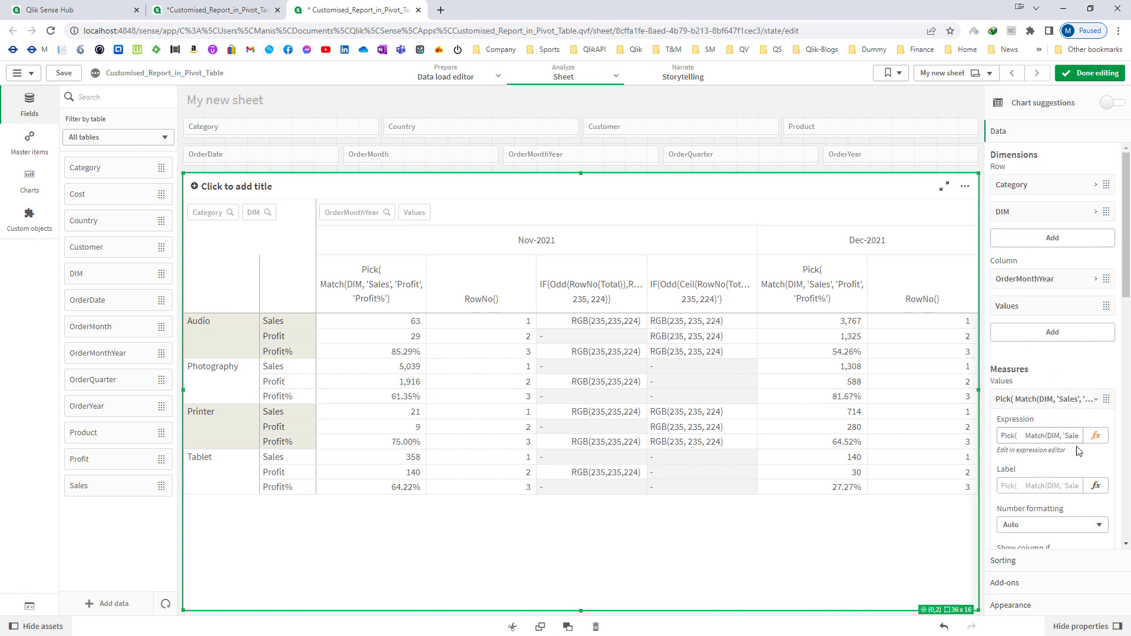
{"action": "scroll", "coordinate": [1082, 448], "scroll_direction": "down", "scroll_amount": 3}
{"action": "left_click", "coordinate": [1096, 455]}
{"action": "key", "text": "ctrl+v"}
{"action": "left_click", "coordinate": [1088, 610]}
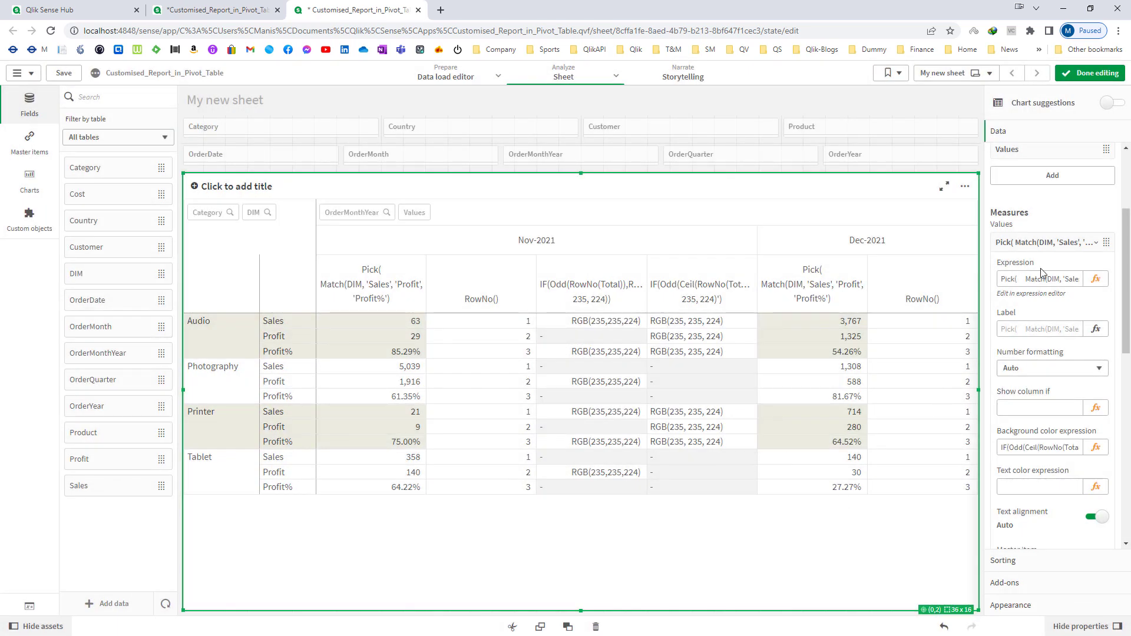
{"action": "left_click", "coordinate": [1046, 242]}
Step: Delete the RowNo() and IF(Odd(Ceil helper measures and leave edit mode
{"action": "right_click", "coordinate": [1022, 270]}
{"action": "left_click", "coordinate": [1014, 259]}
{"action": "right_click", "coordinate": [1010, 273]}
{"action": "left_click", "coordinate": [1014, 260]}
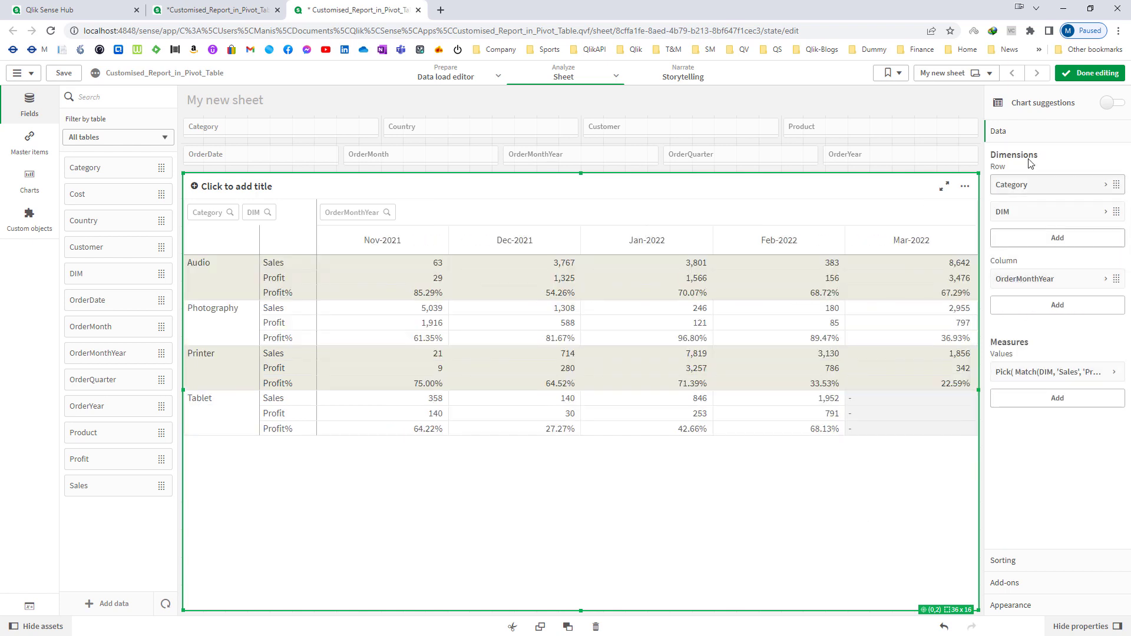
{"action": "left_click", "coordinate": [1088, 73]}
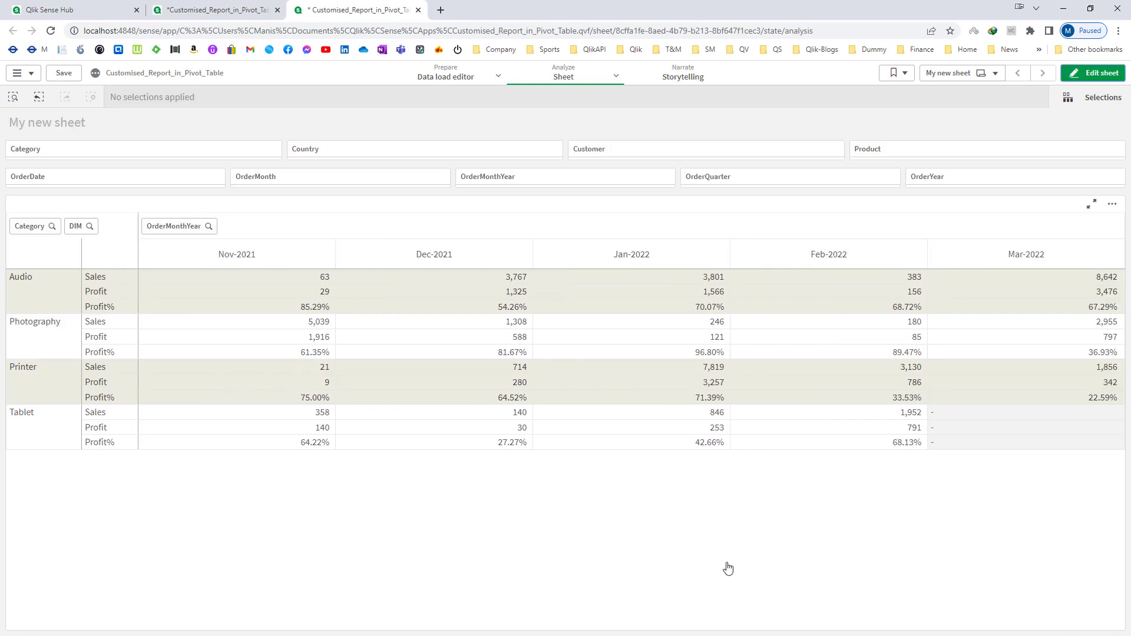